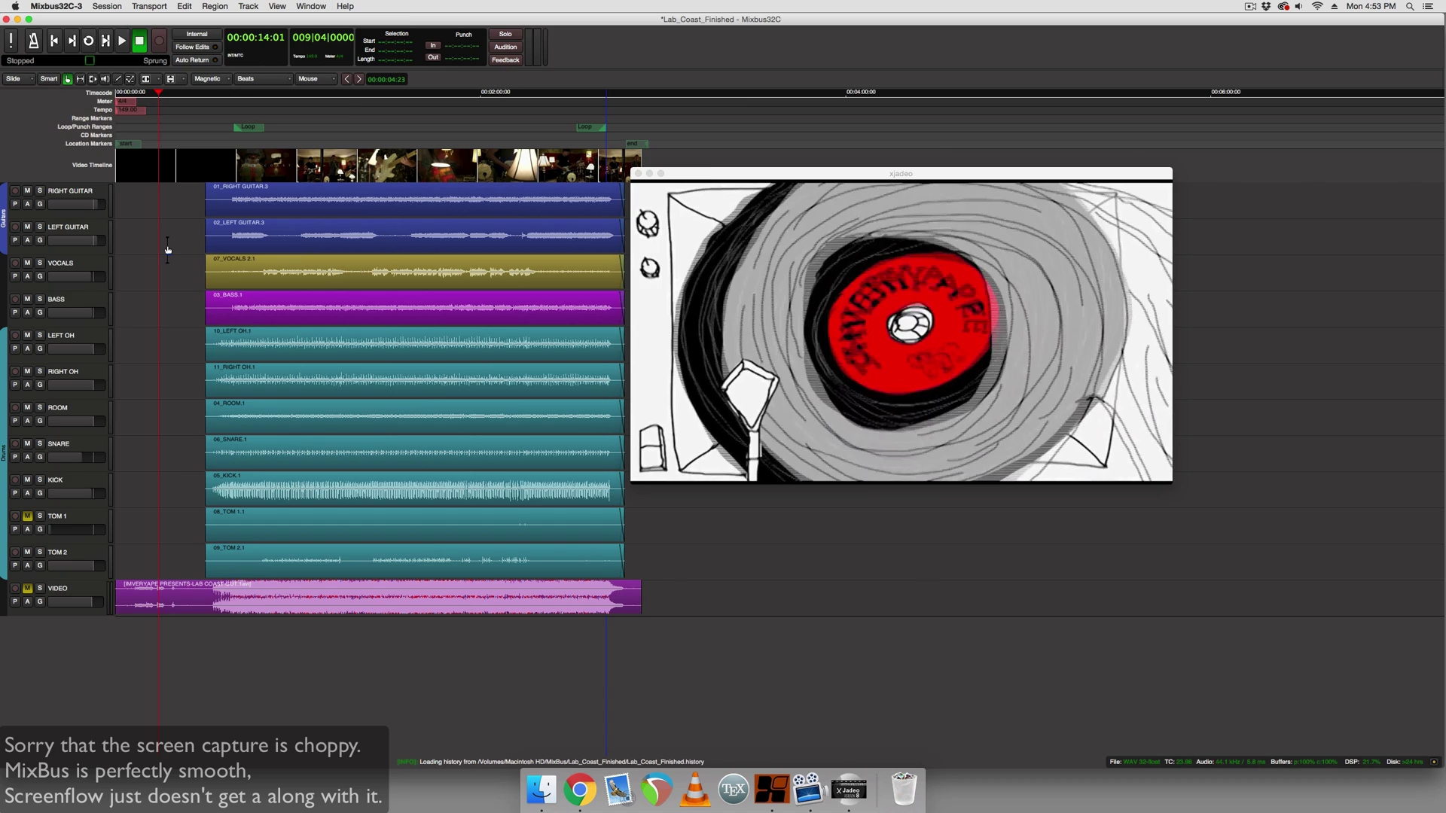
Show the Mixer window of the finished session and reposition it over the editor.
key(alt+m)
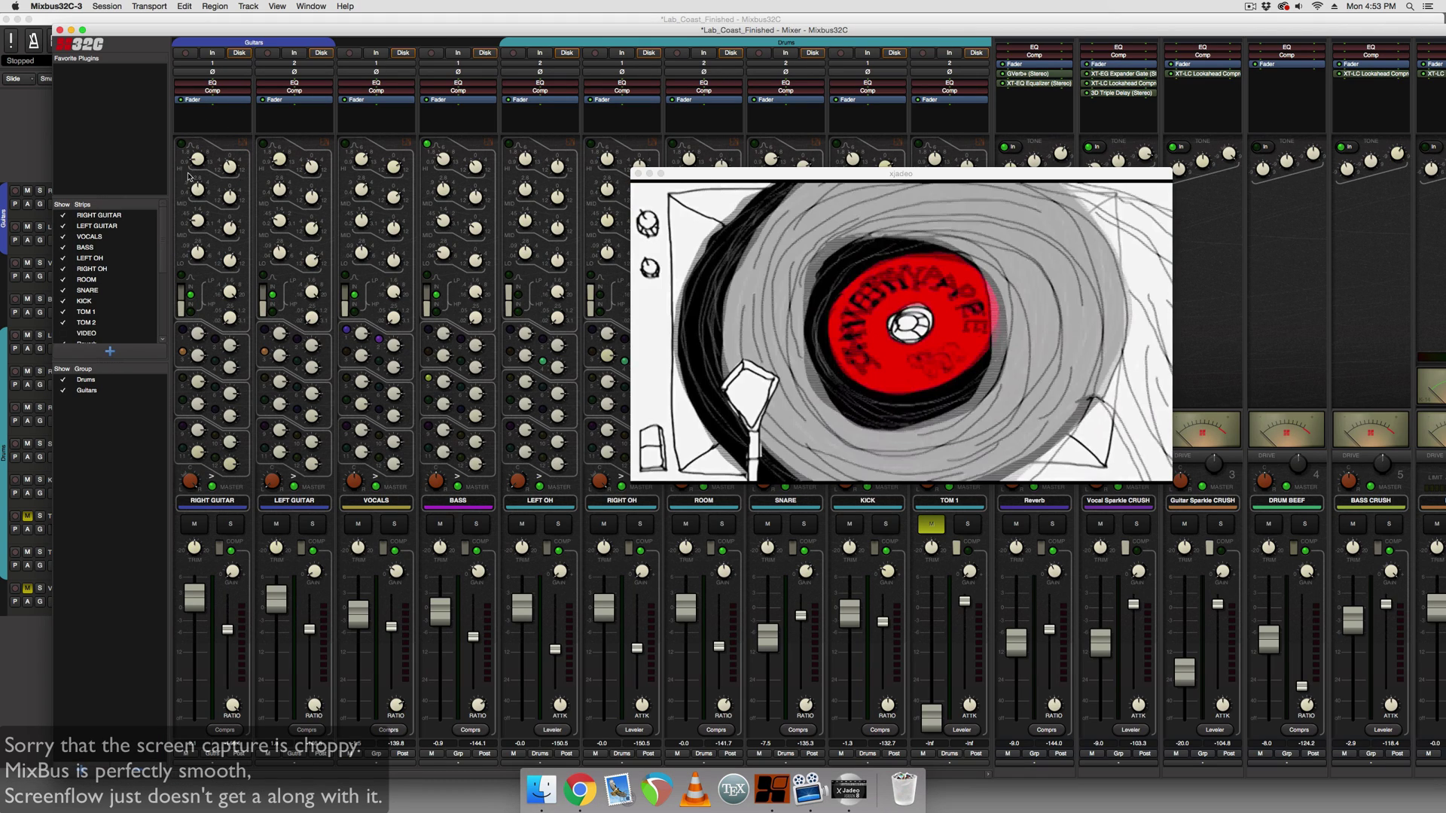
drag(169, 30, 290, 235)
drag(291, 178, 291, 173)
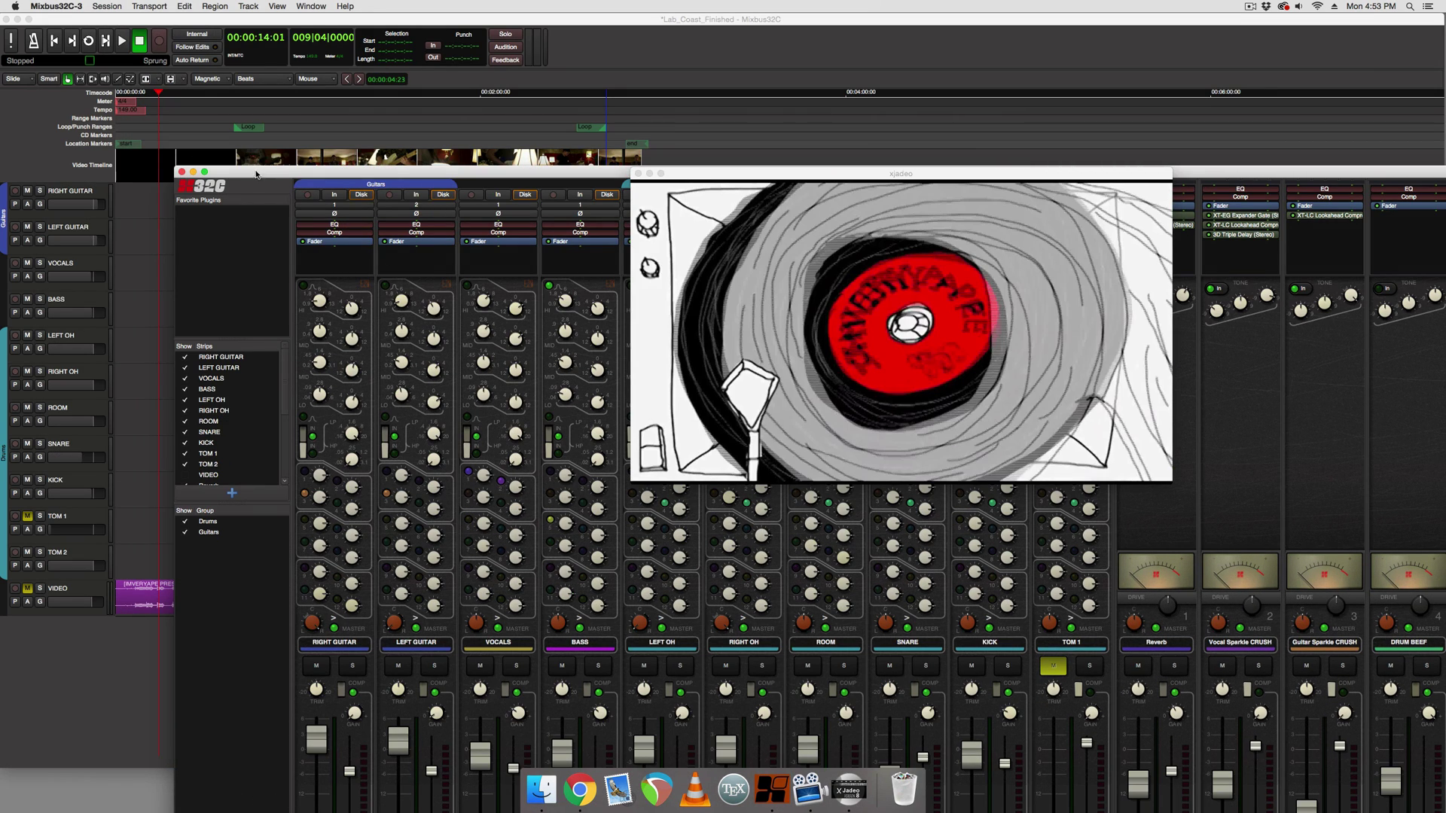
drag(256, 172, 283, 241)
click(218, 230)
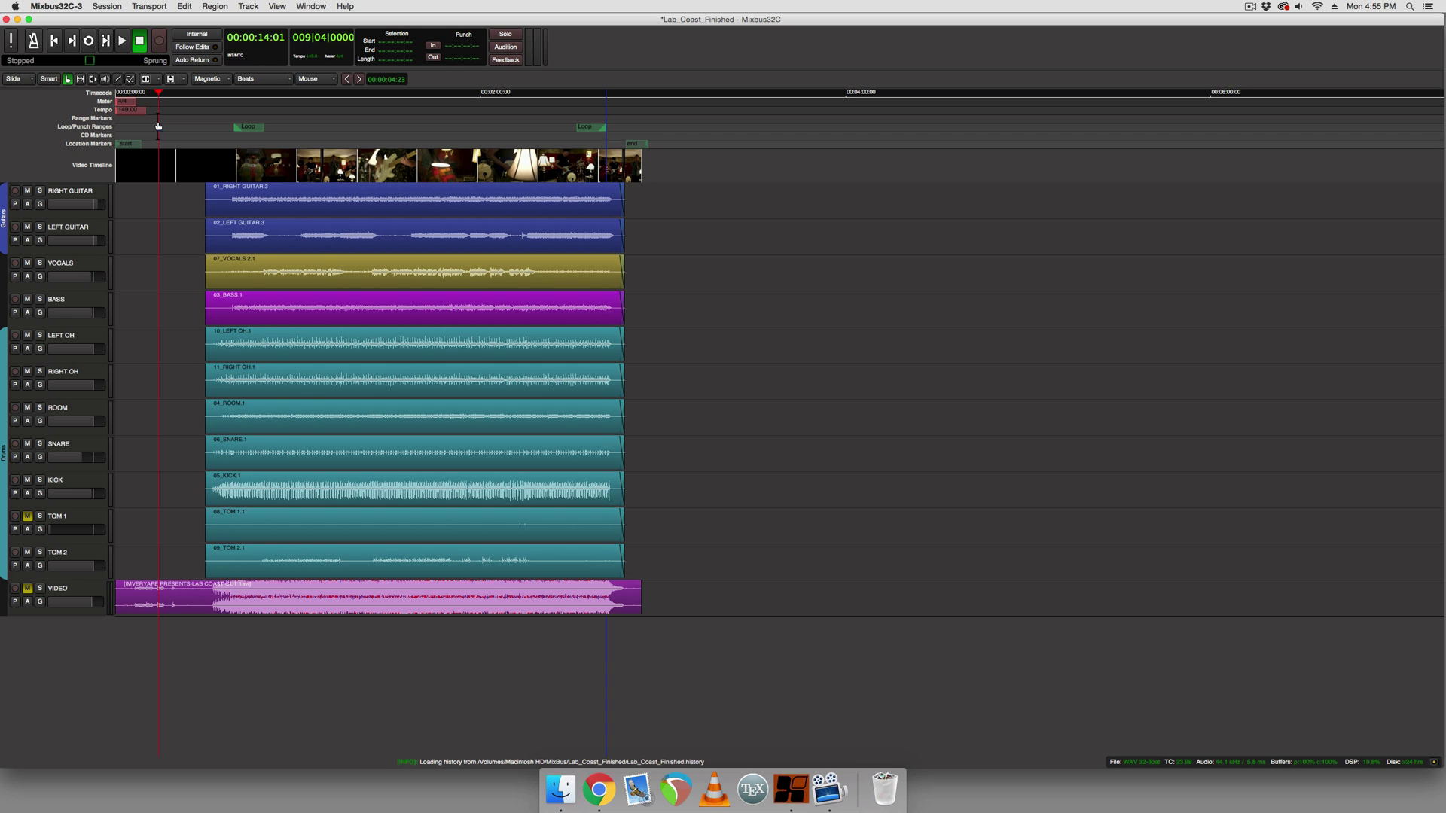
Inspect the XT-LC Lookahead Compressor settings on the Vocal Sparkle CRUSH bus in the Mixer, closing the plugin afterwards.
key(alt+m)
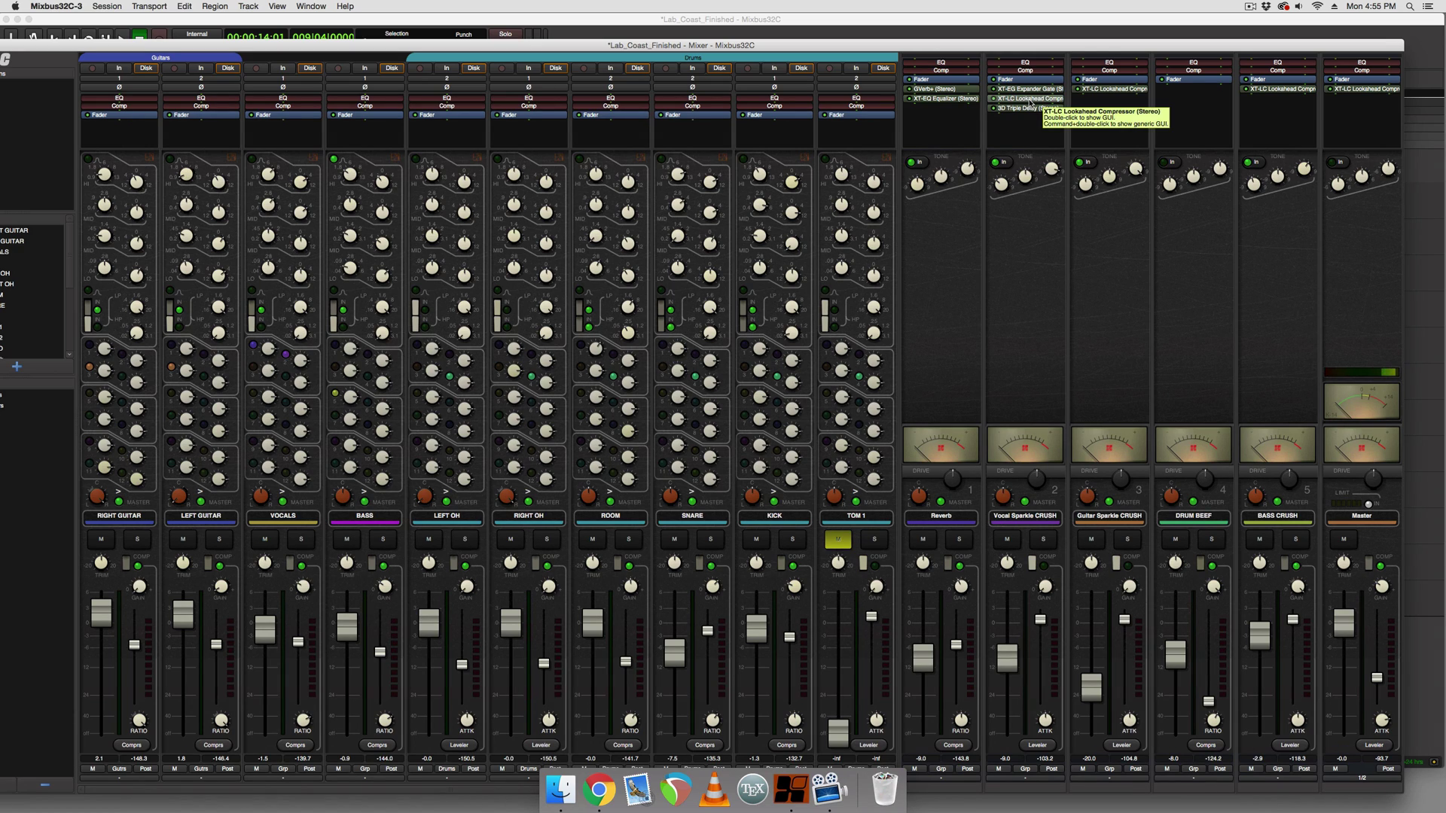
double_click(1030, 100)
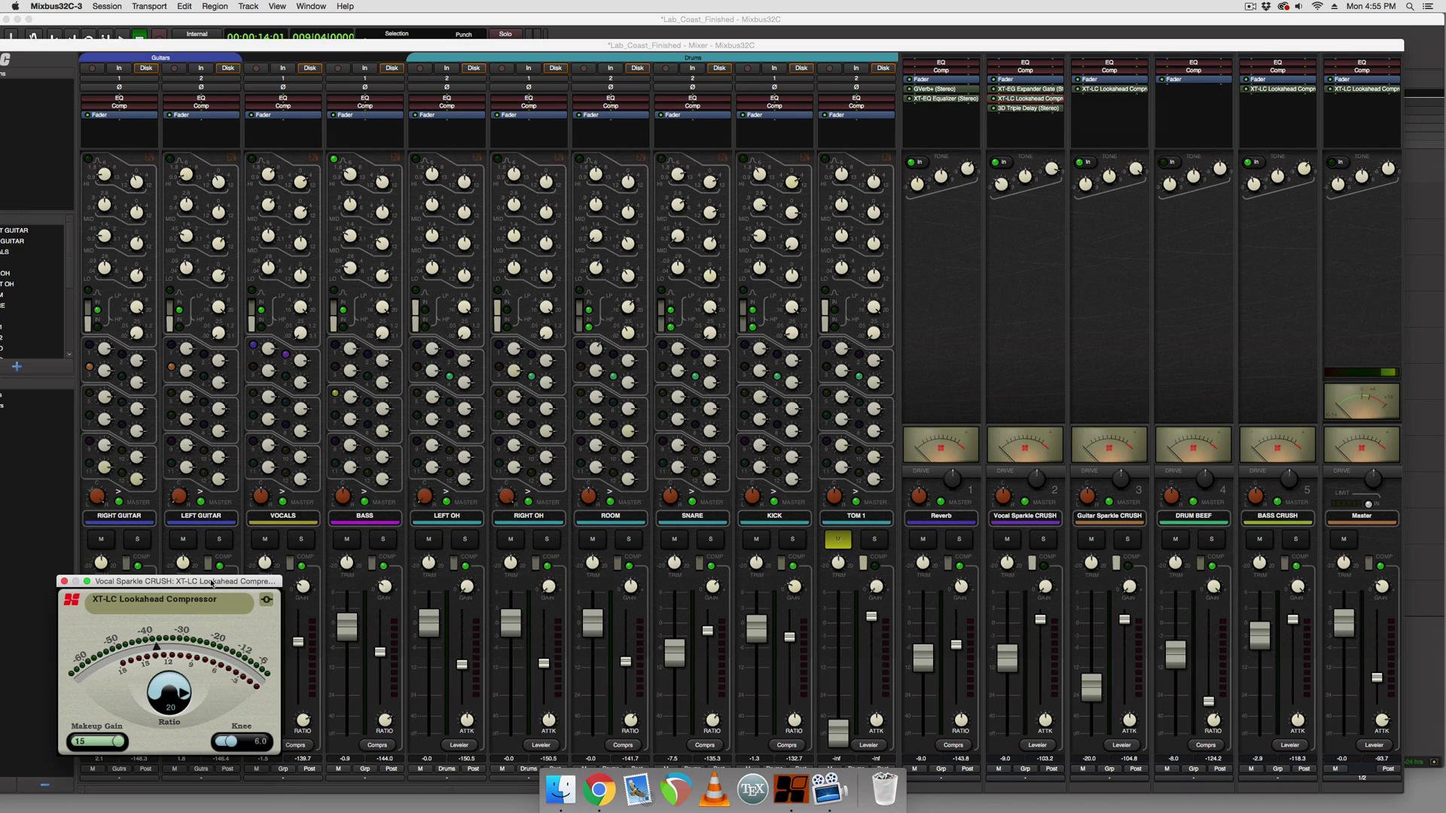
drag(178, 582, 987, 179)
drag(808, 183, 745, 140)
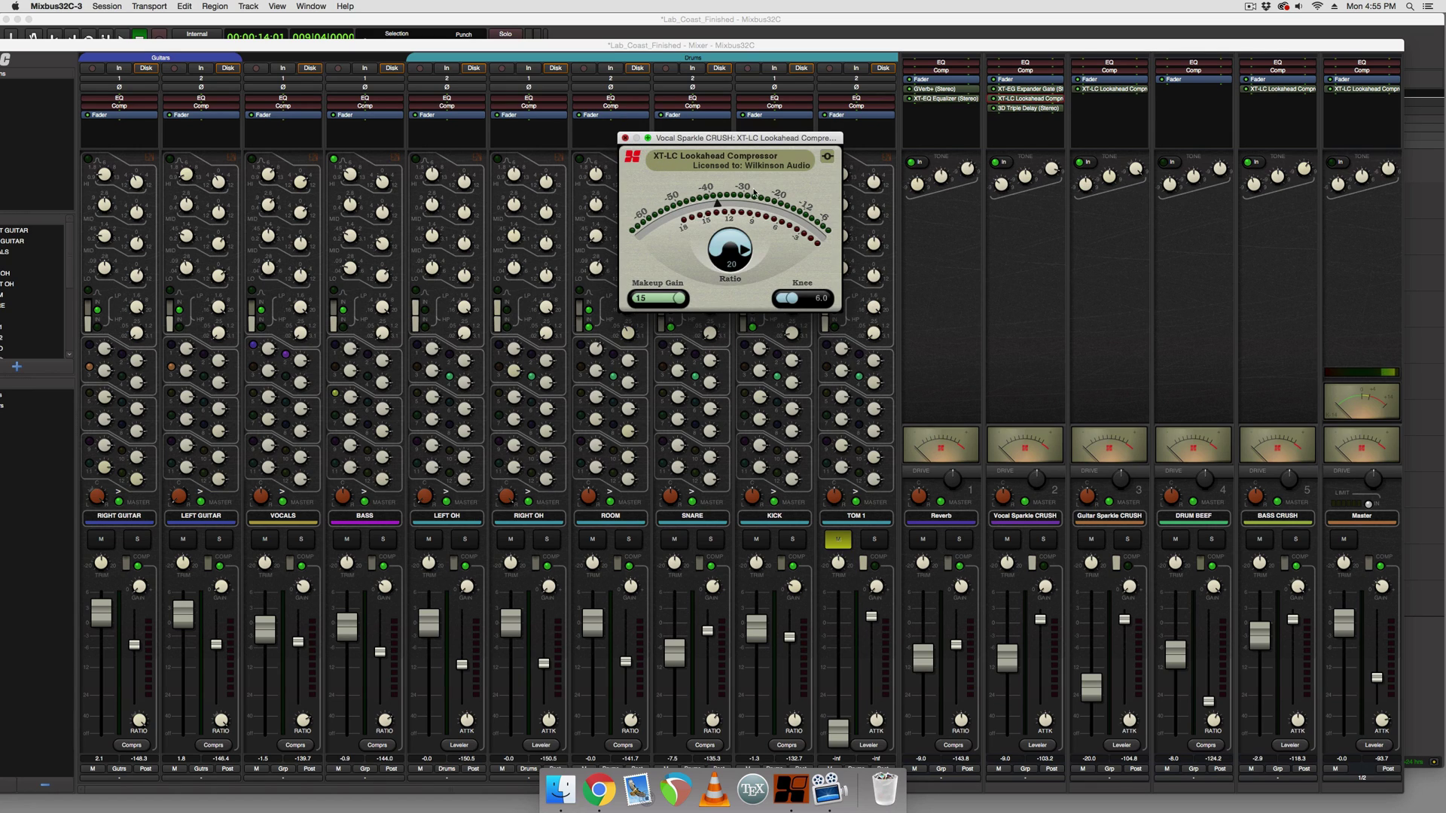
click(625, 138)
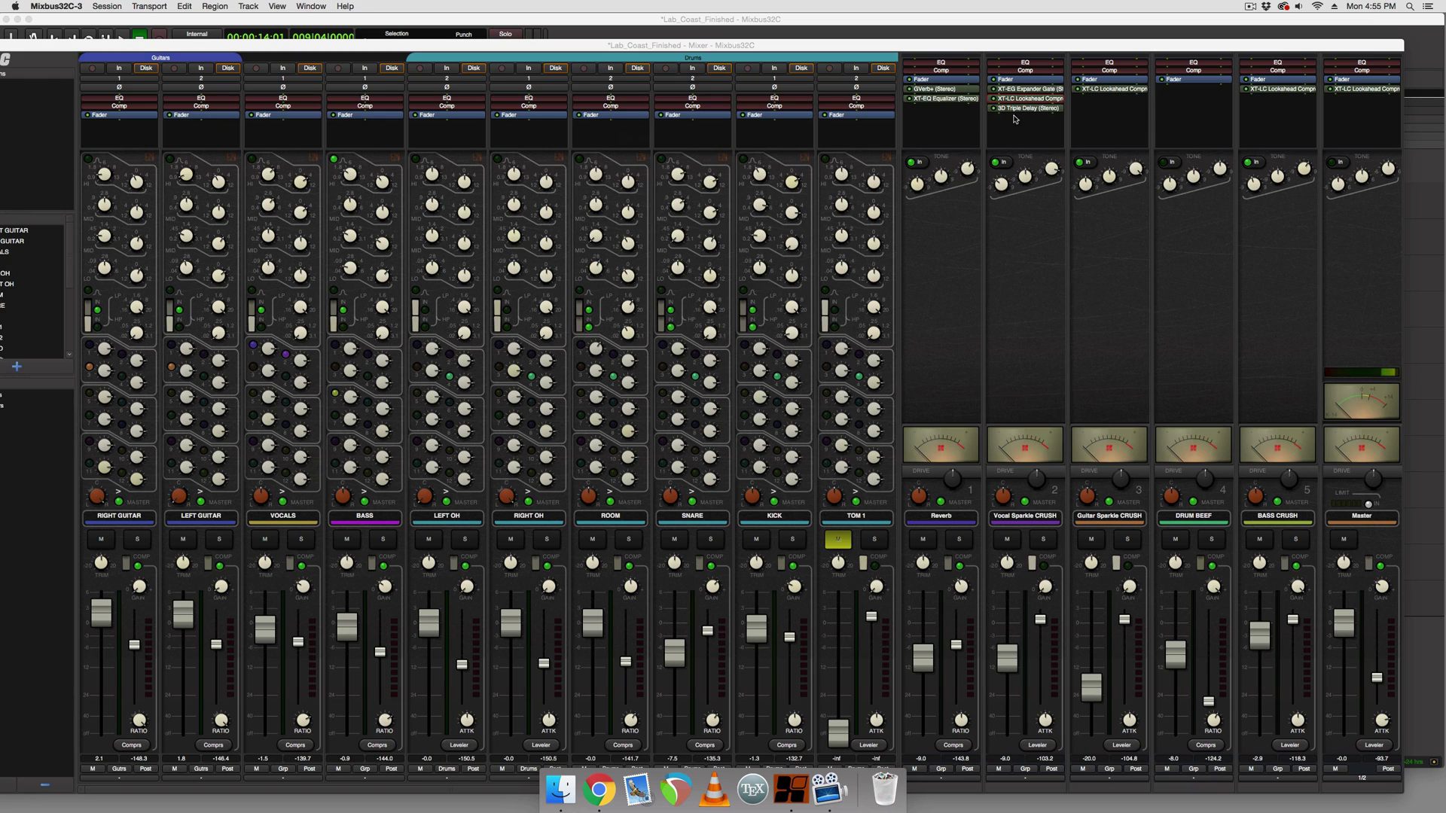
Inspect the XT-LC Lookahead Compressor settings on the Guitar Sparkle CRUSH bus and close the plugin window.
click(1093, 89)
double_click(1104, 93)
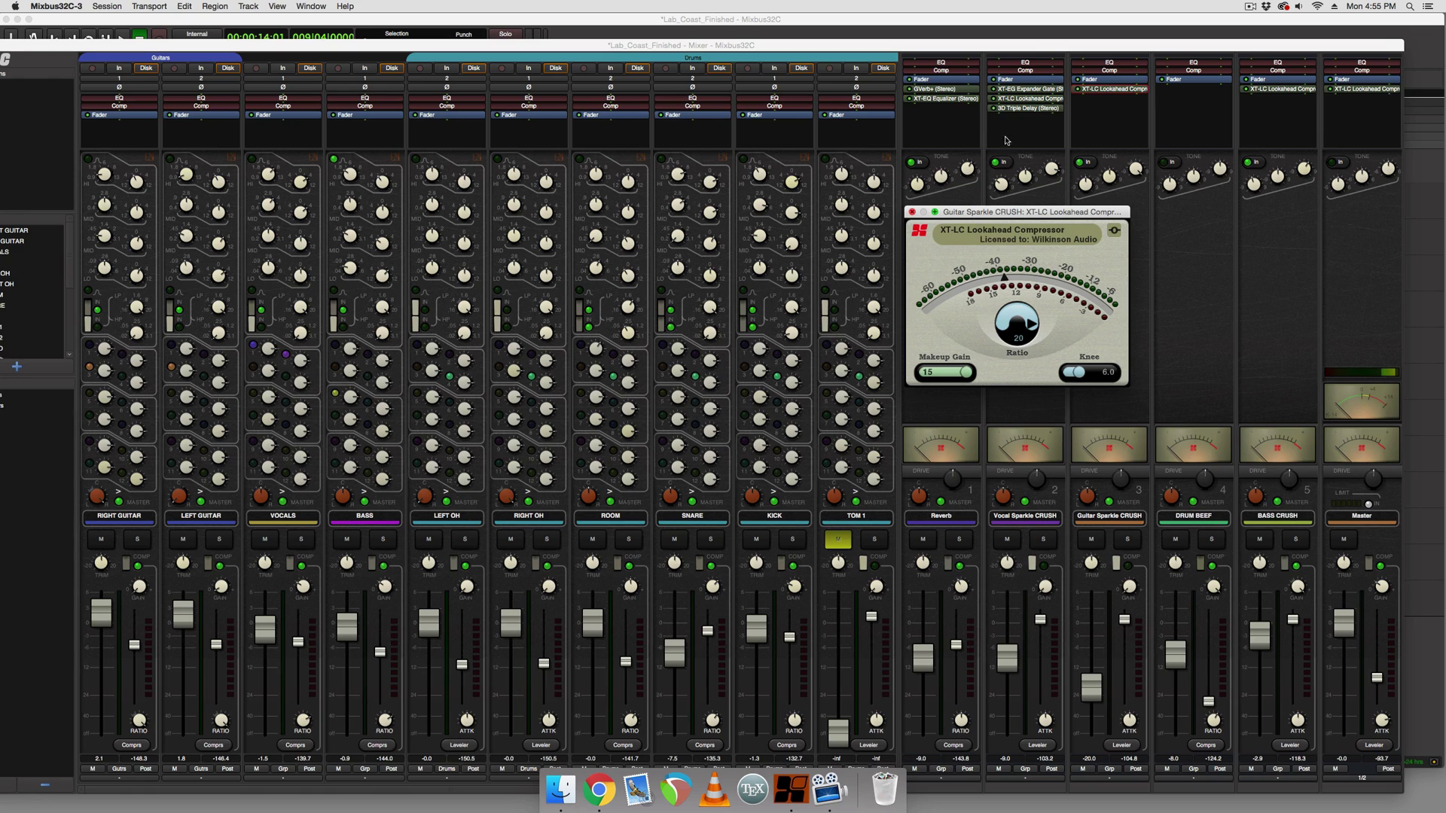
double_click(1101, 89)
drag(207, 582, 1012, 207)
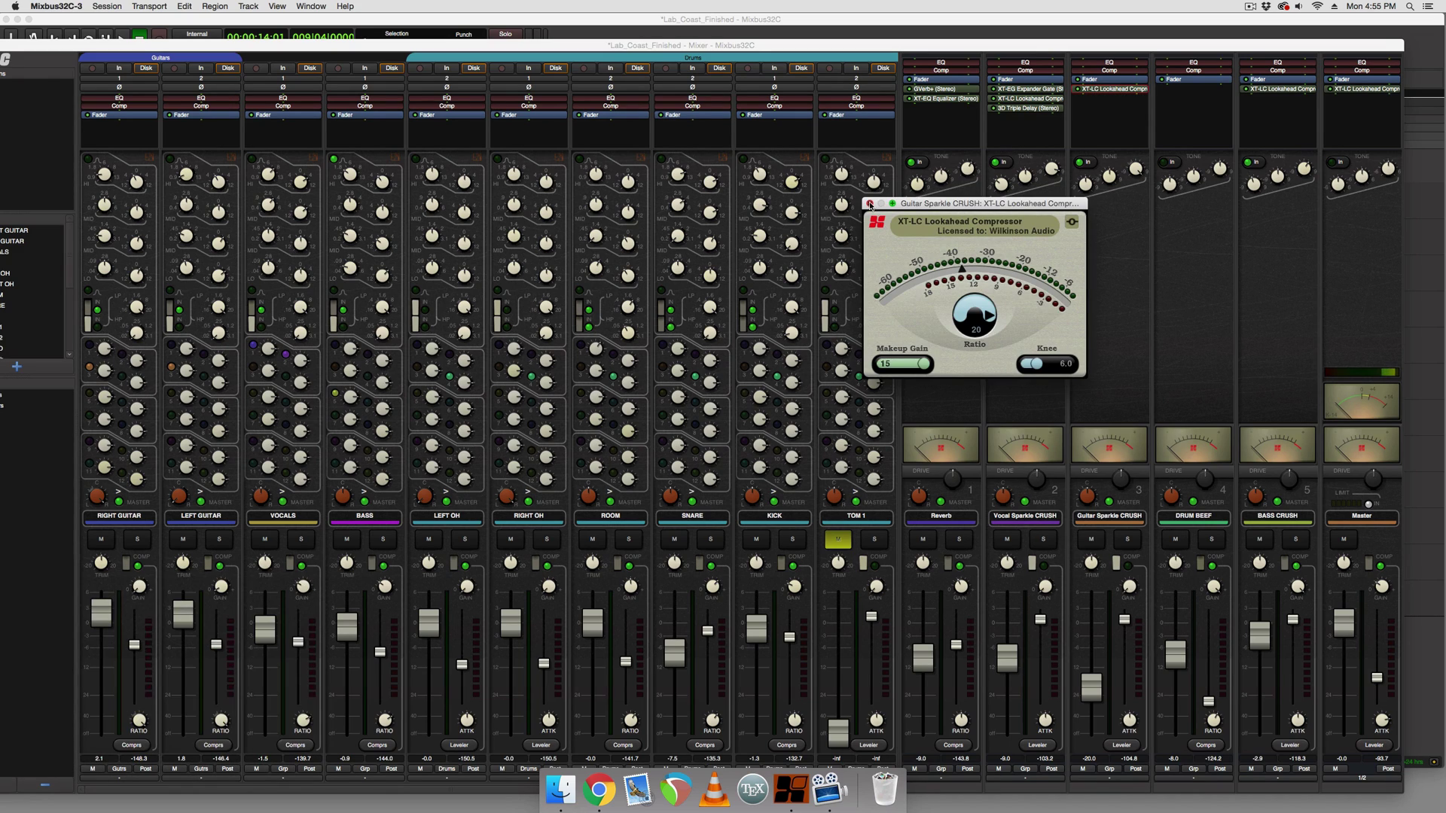
click(869, 203)
drag(570, 45, 628, 38)
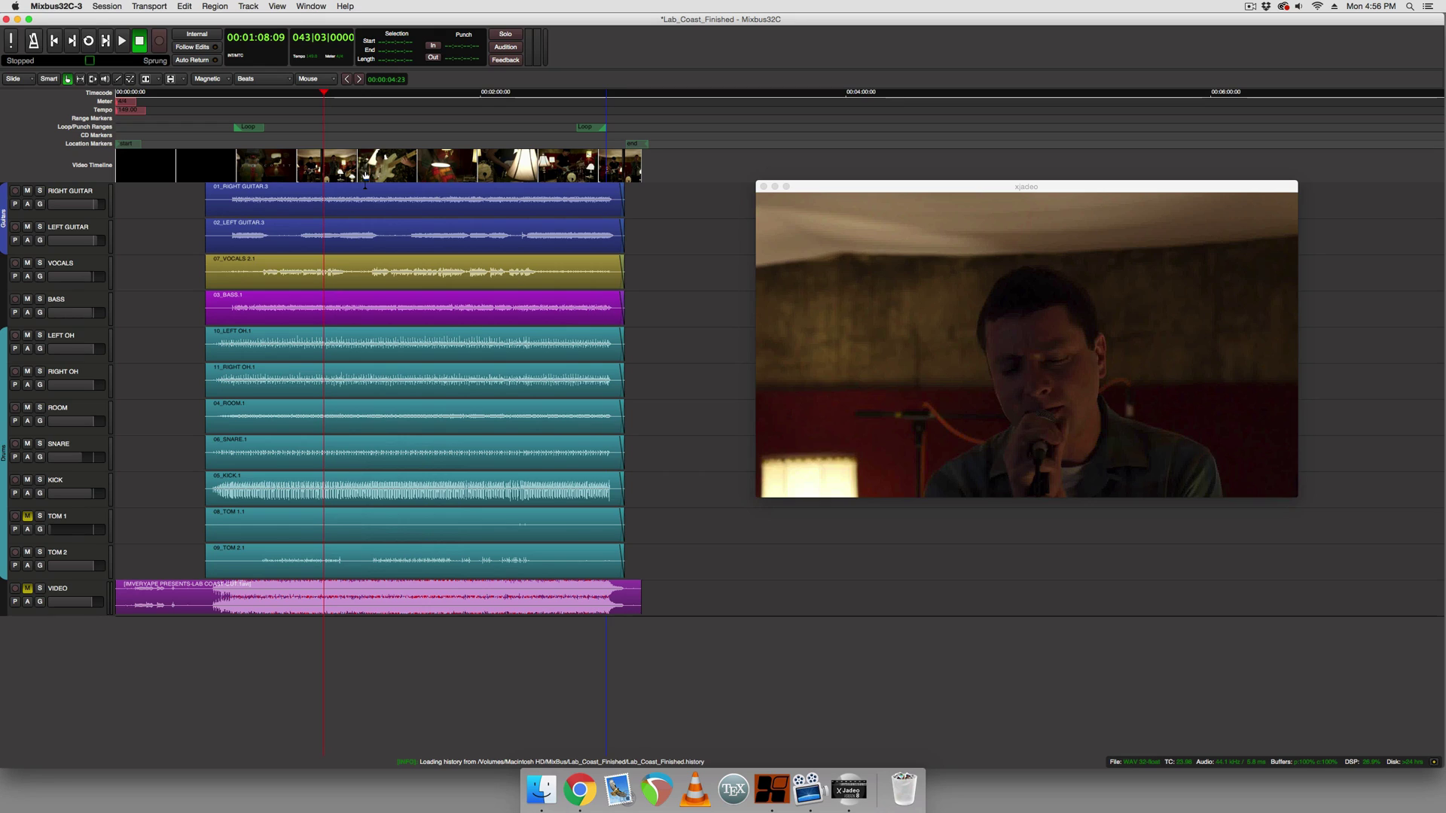
Play the finished mix from 00:01:08:09 with its video, moving the video window closer to the tracks, and stop playback.
key(space)
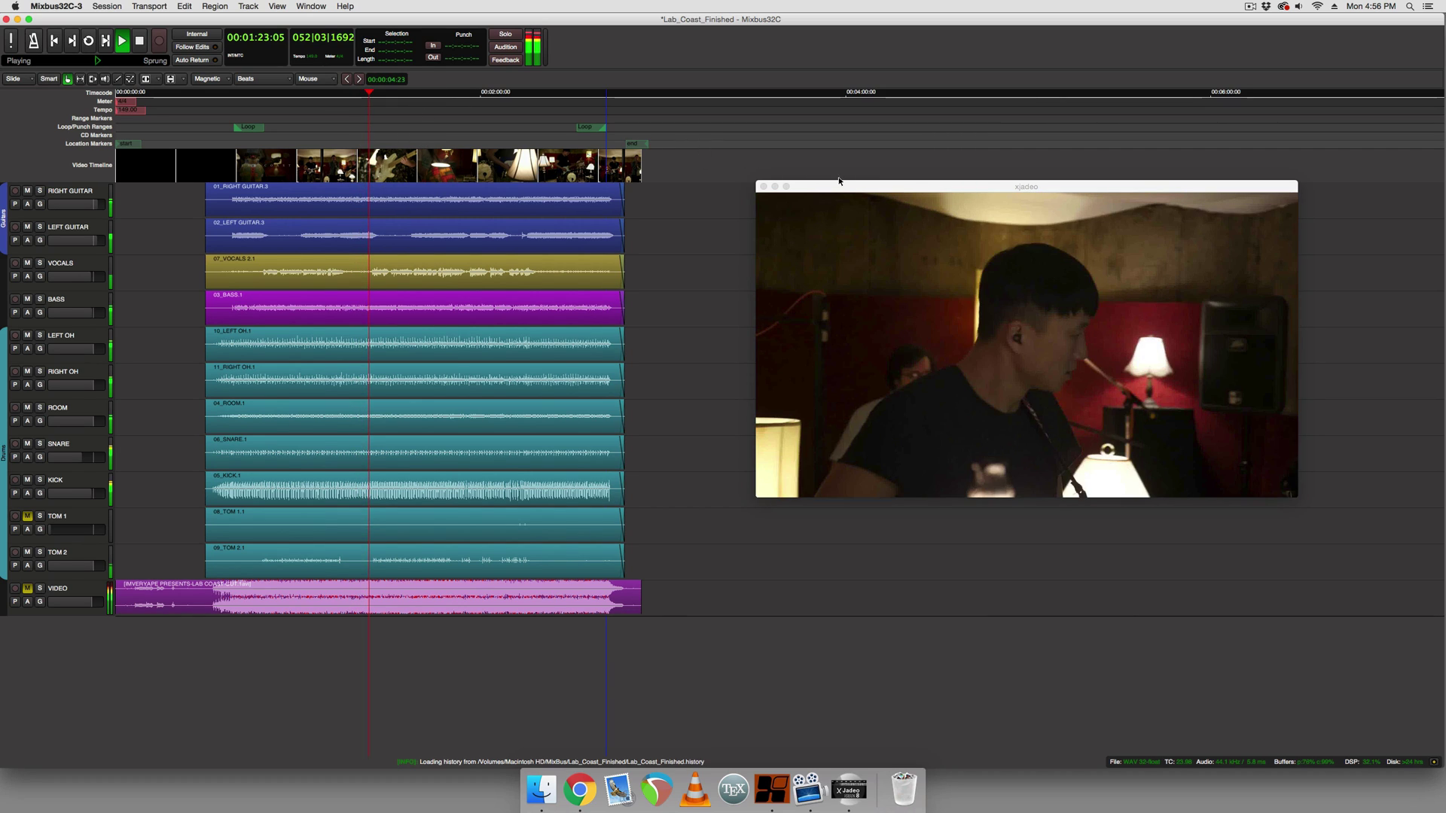
drag(770, 185, 754, 183)
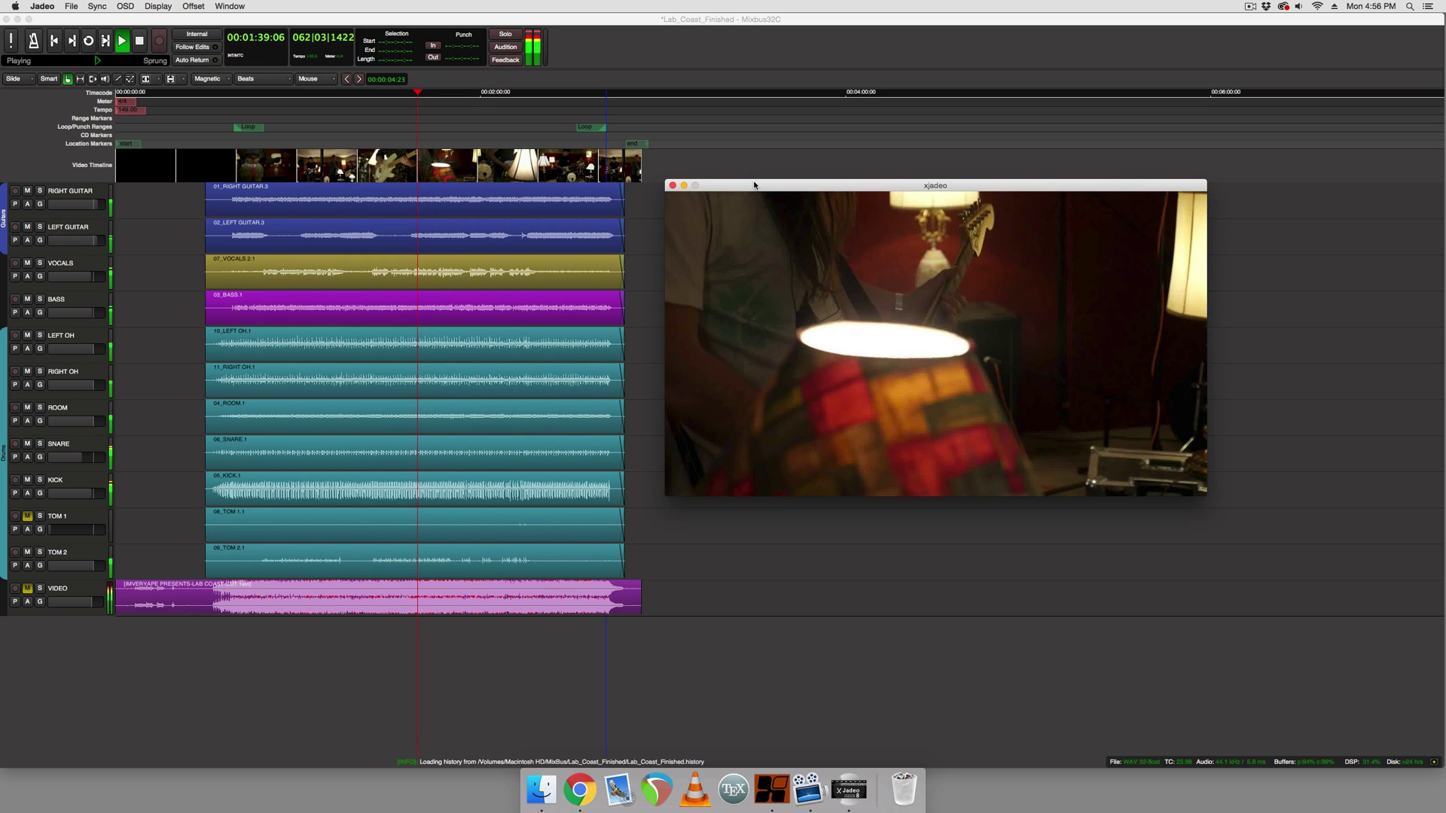
key(space)
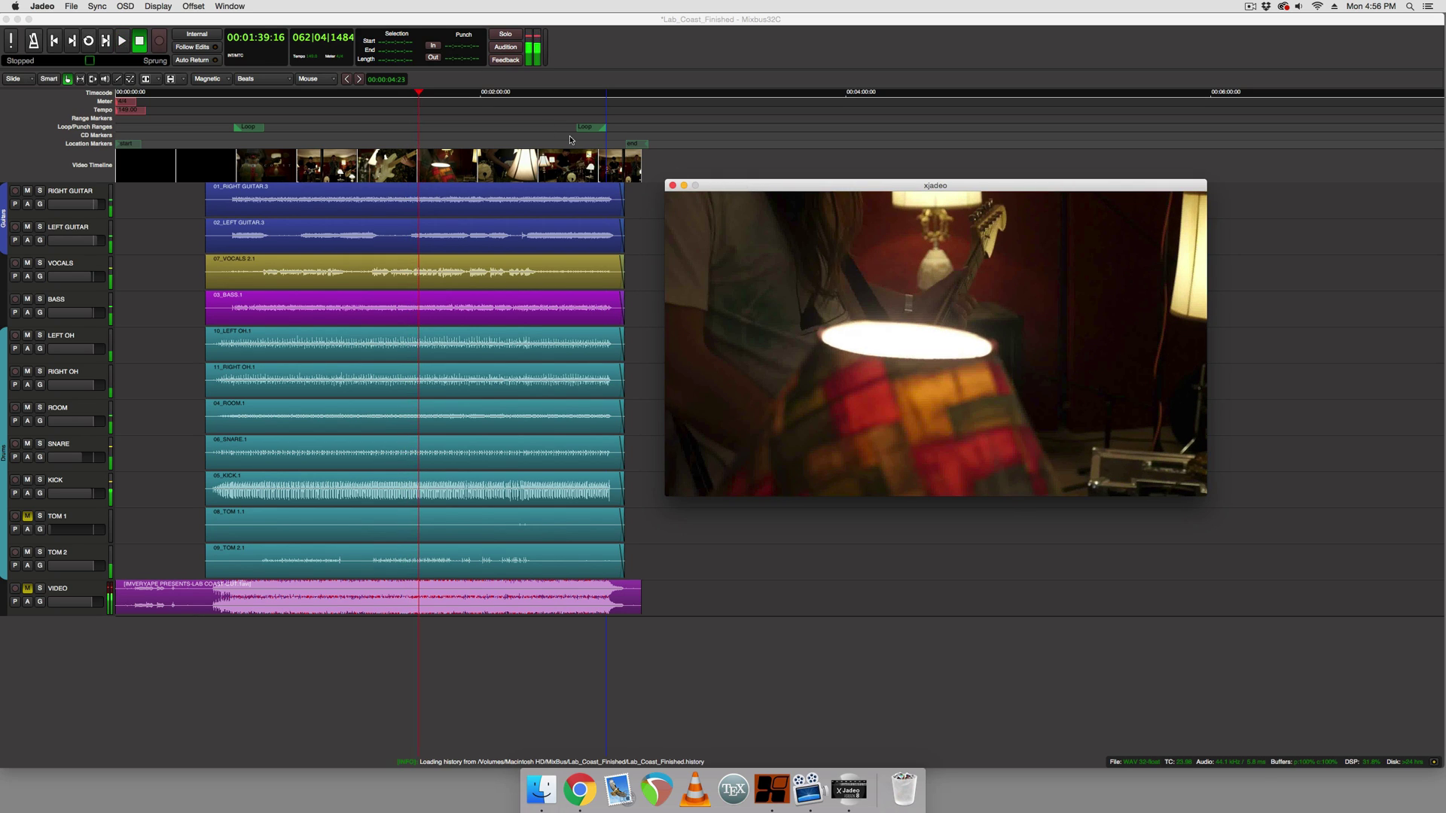
Move the playhead to 00:00:45:01, 00:01:10:19 and 00:01:44:14 to check the video at those positions.
click(435, 97)
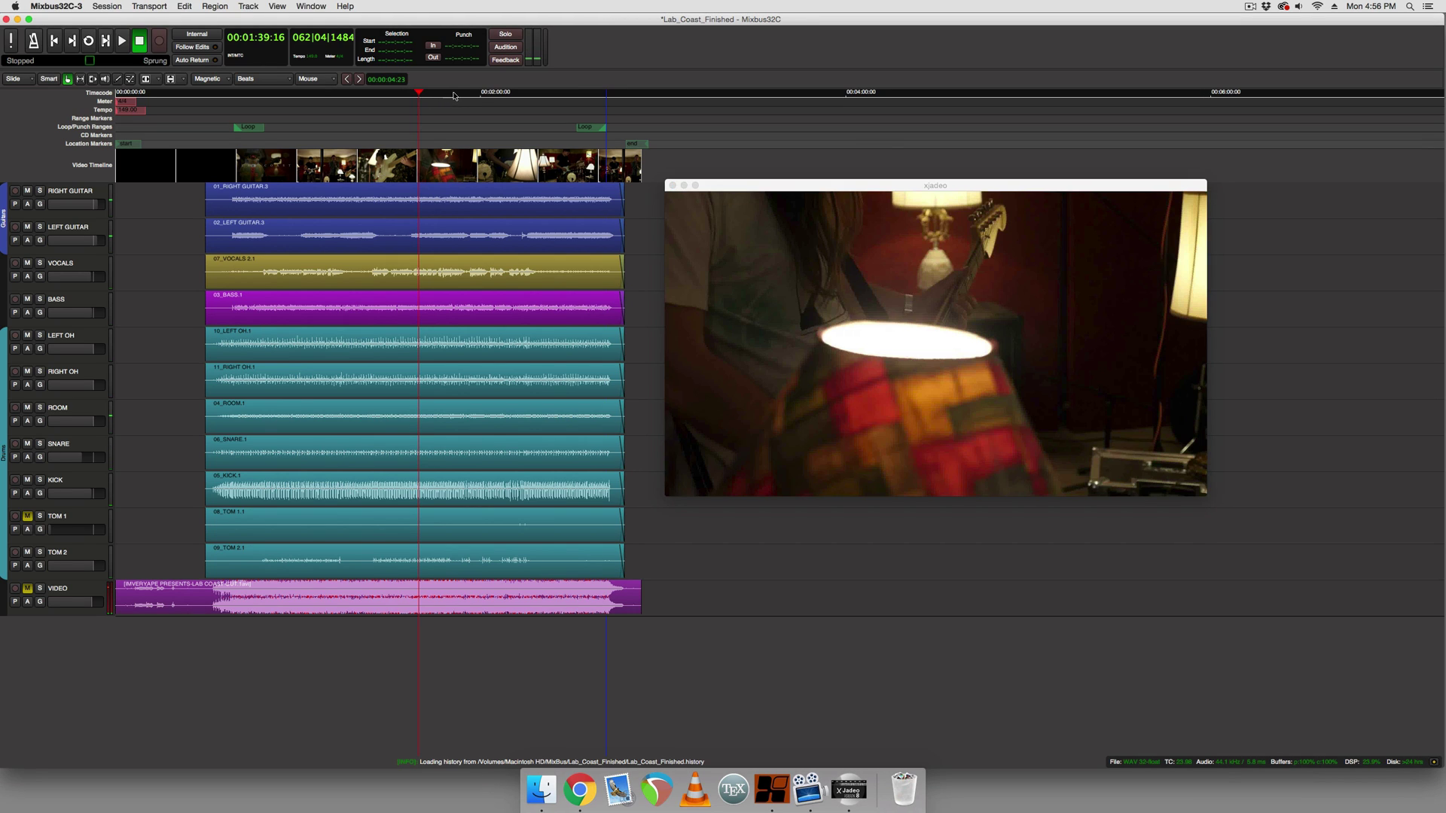
drag(455, 95, 255, 130)
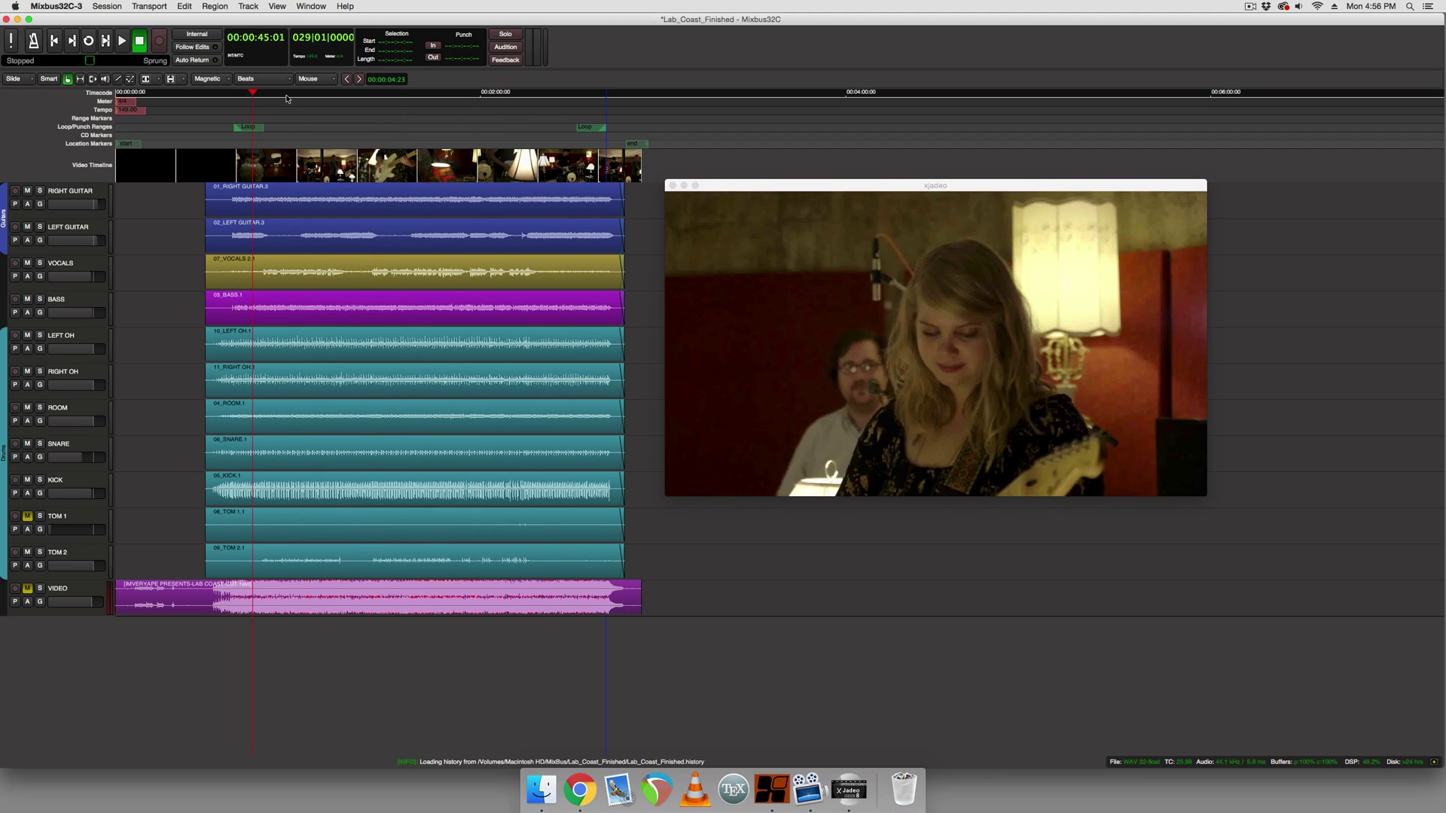
click(332, 95)
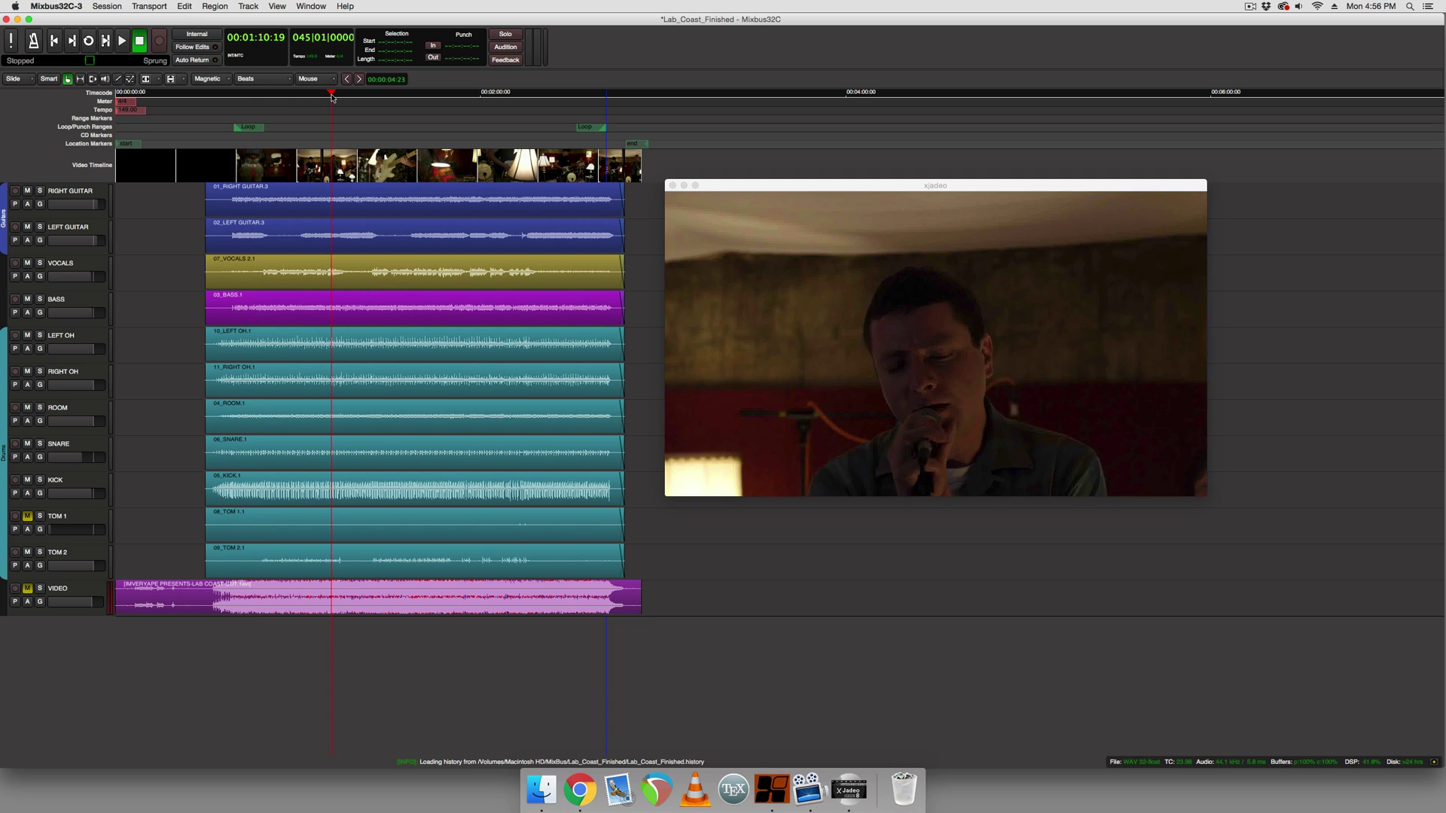
click(434, 96)
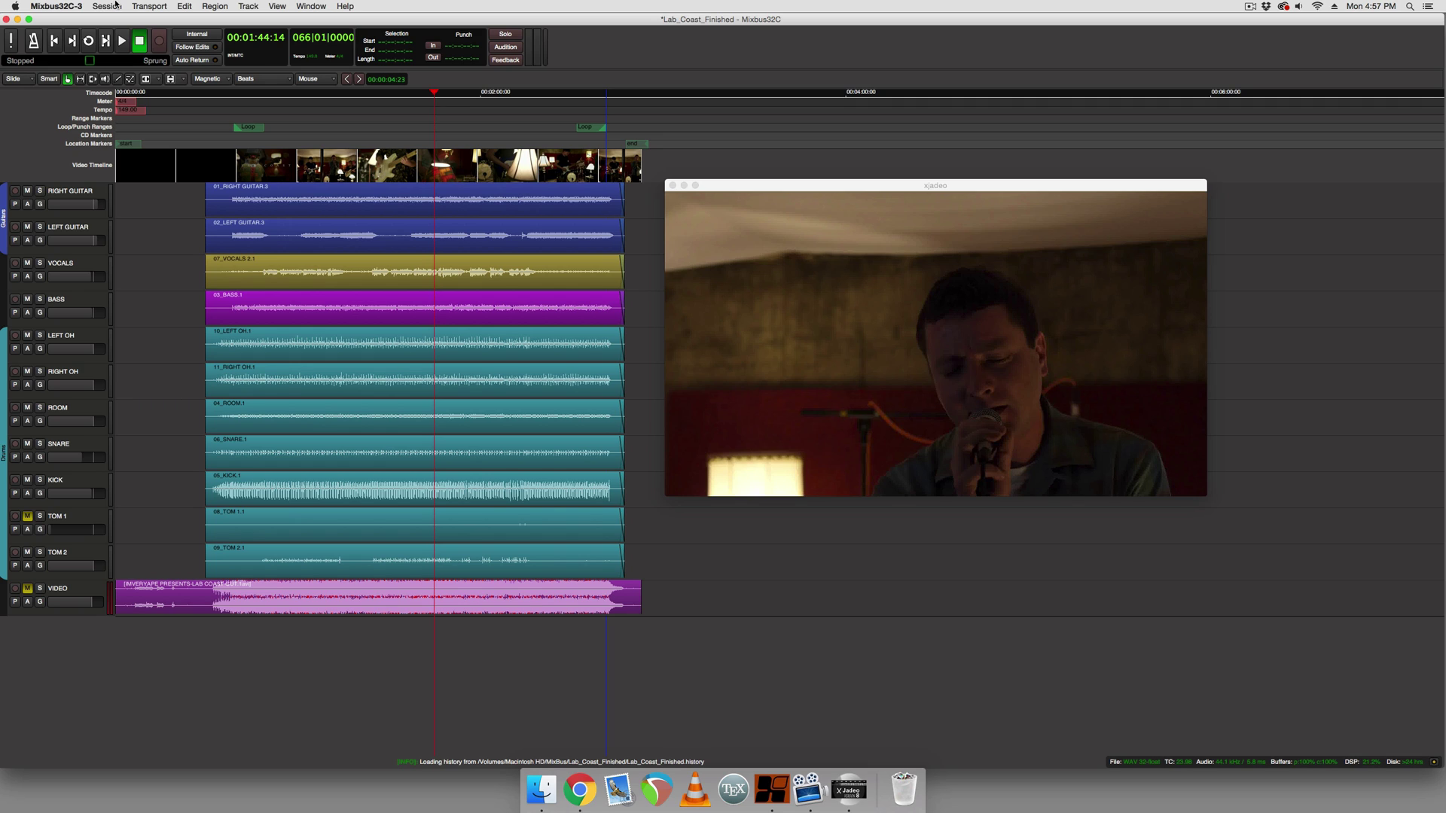
Open the recent session Lab_Coast_Start.
click(115, 6)
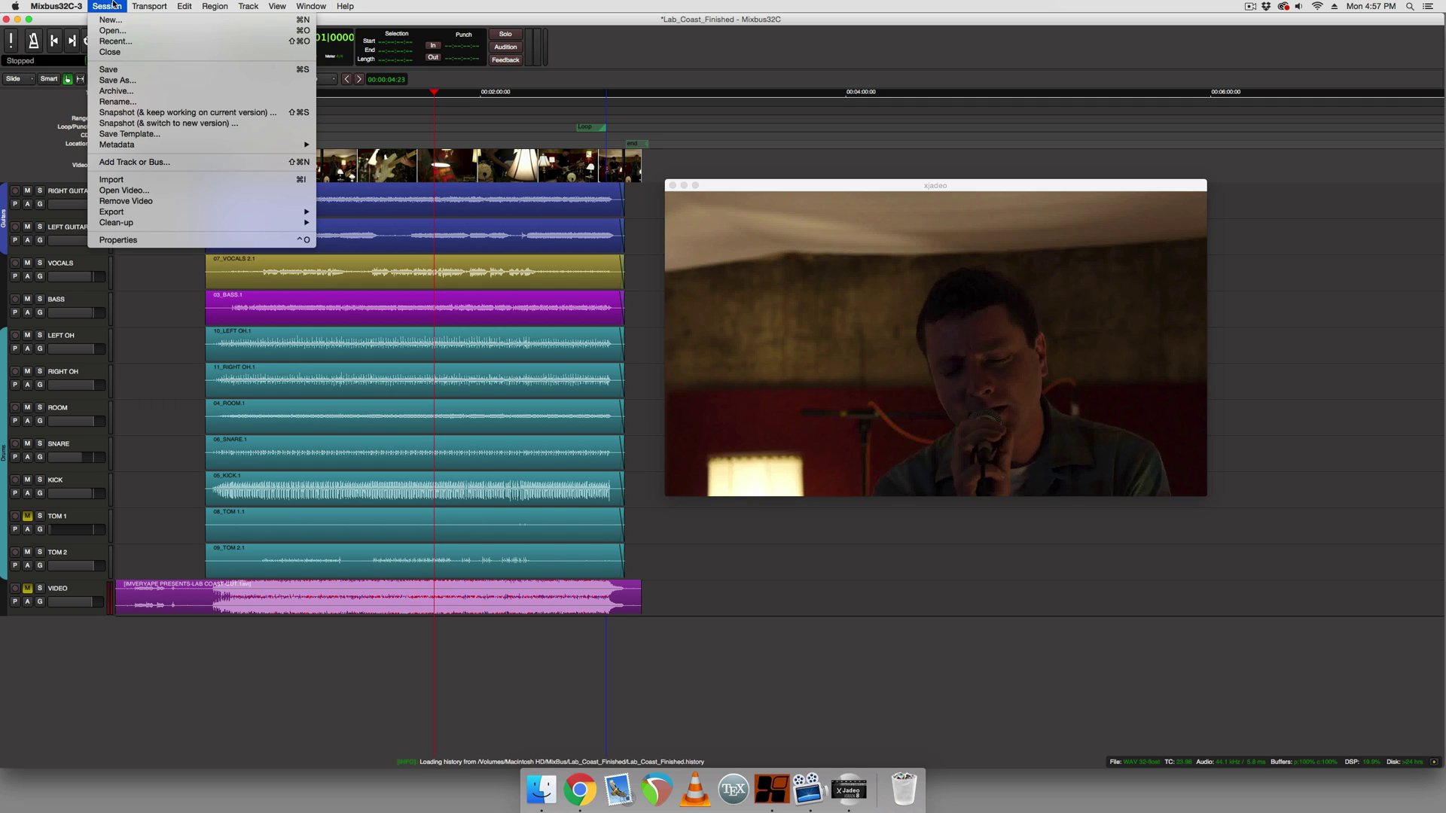
click(123, 42)
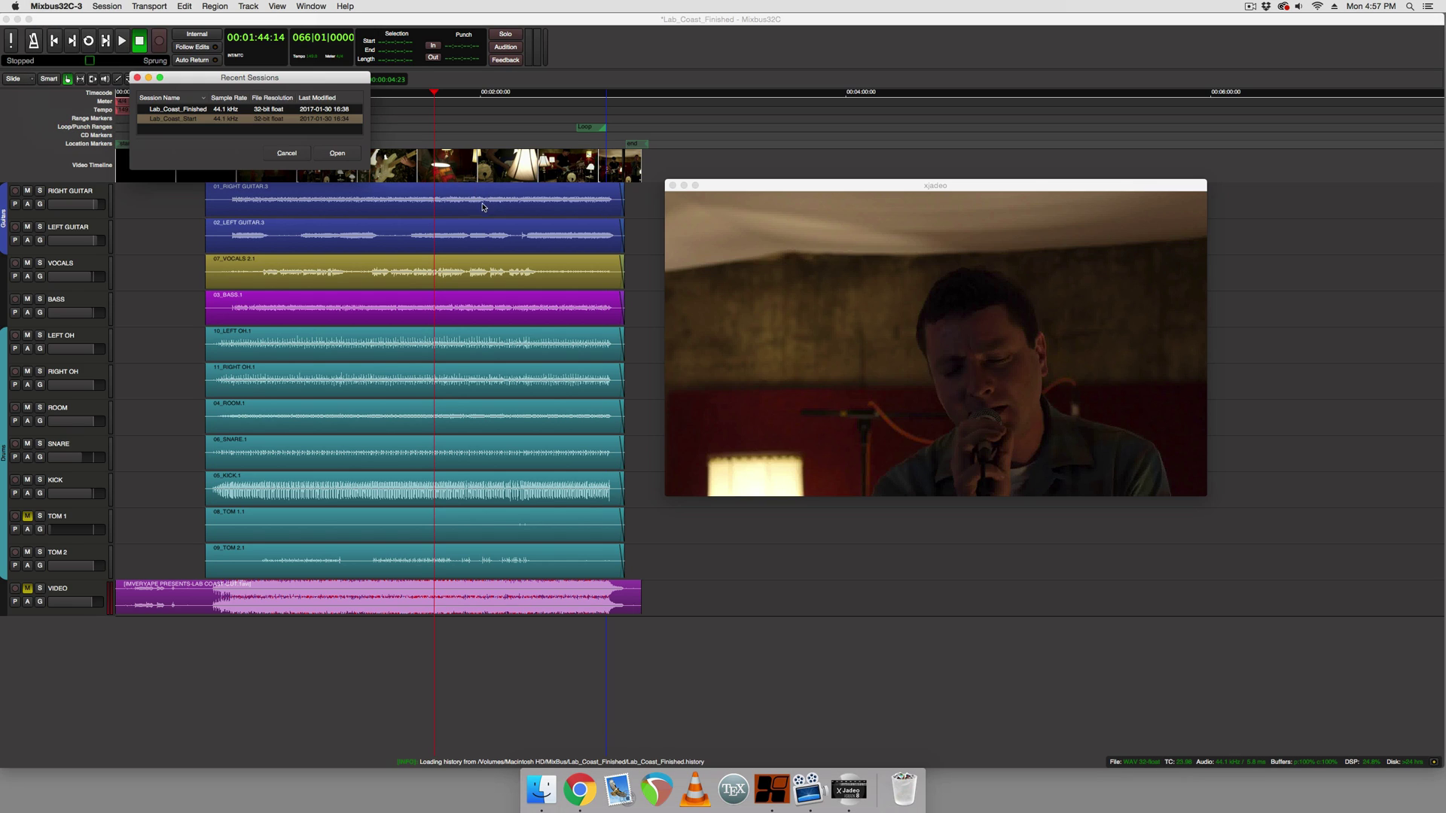
click(404, 238)
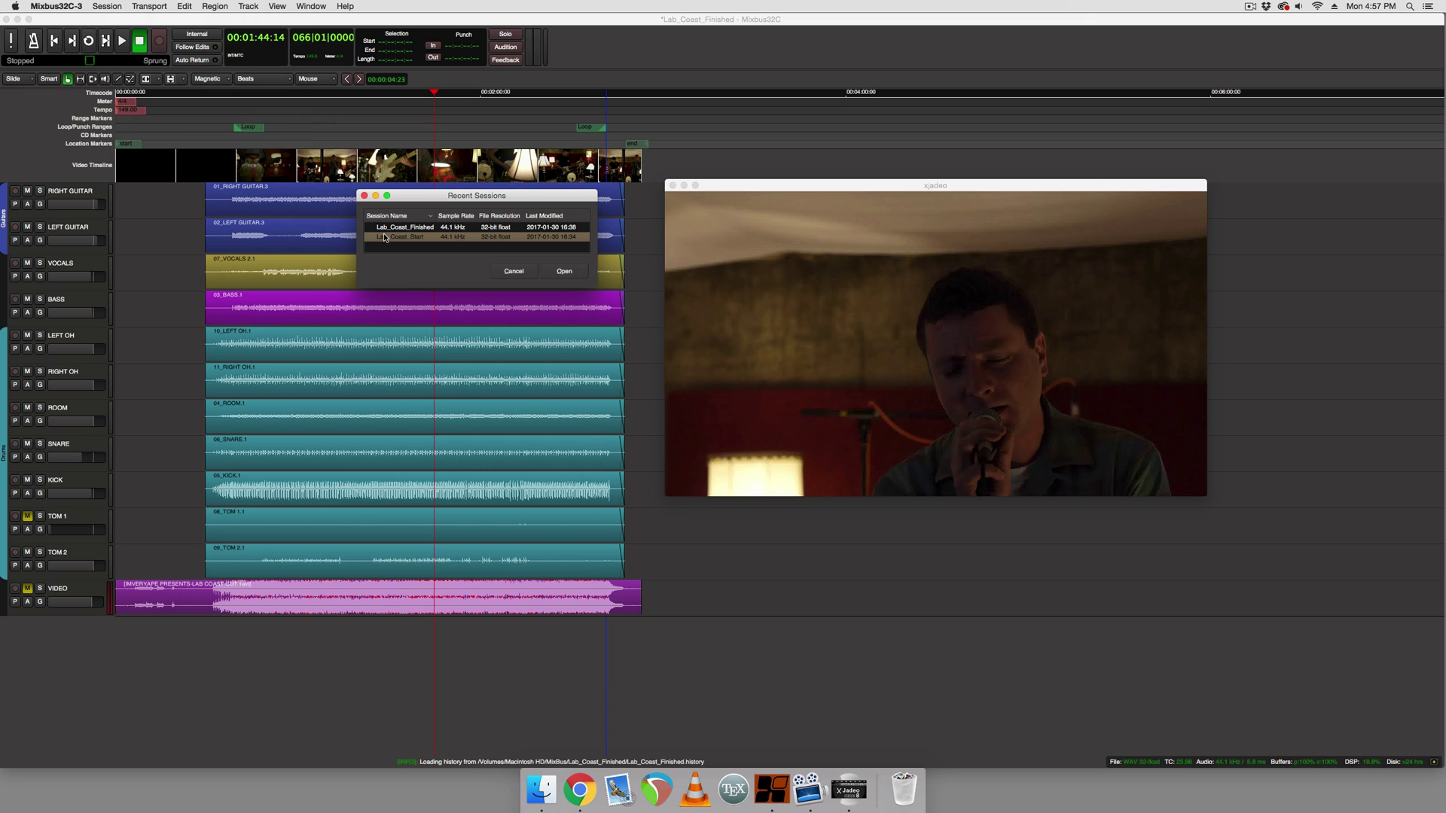
click(566, 272)
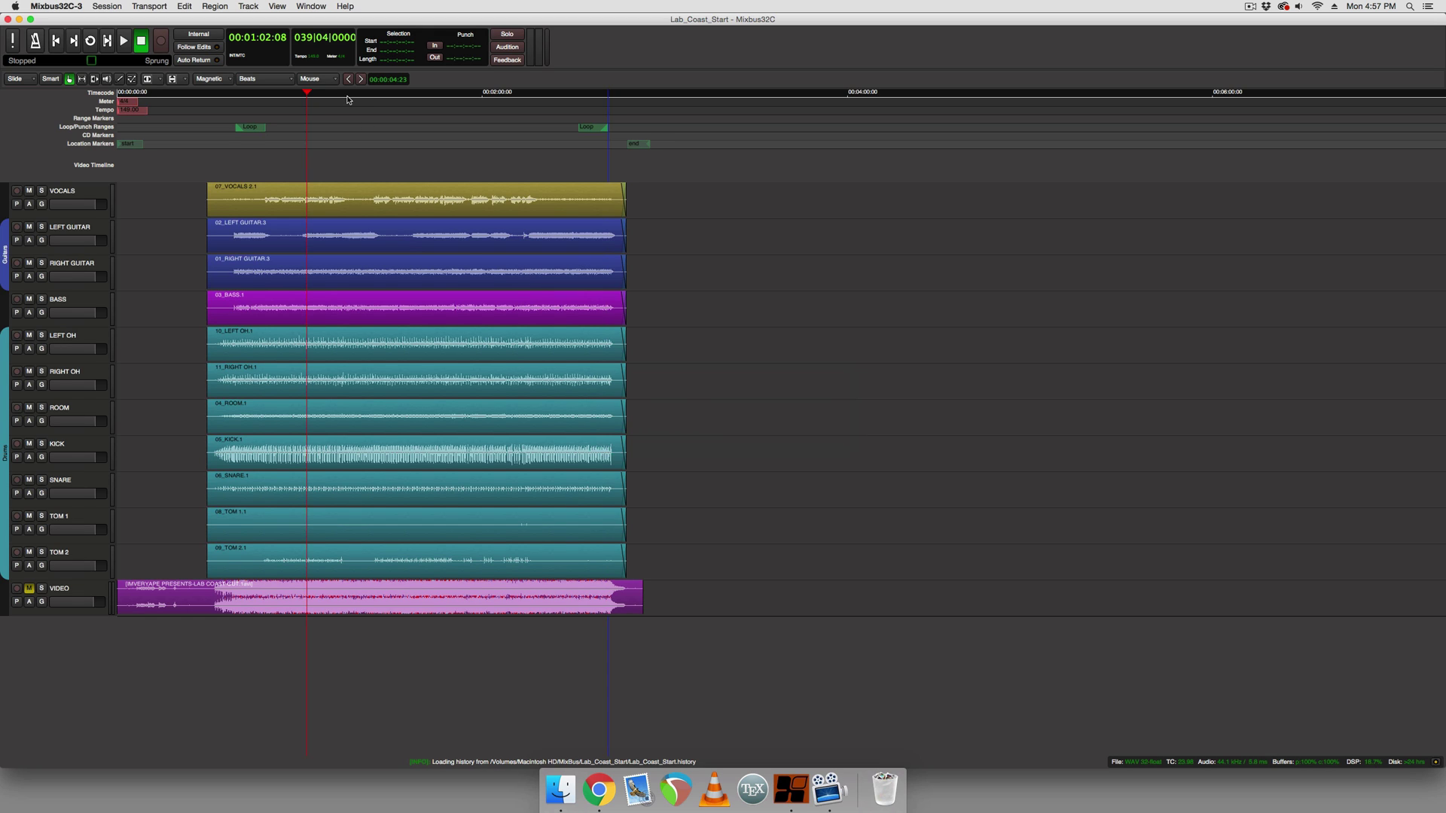
Play a short passage of the unmixed starting session from about one minute in, and stop playback.
click(300, 97)
key(space)
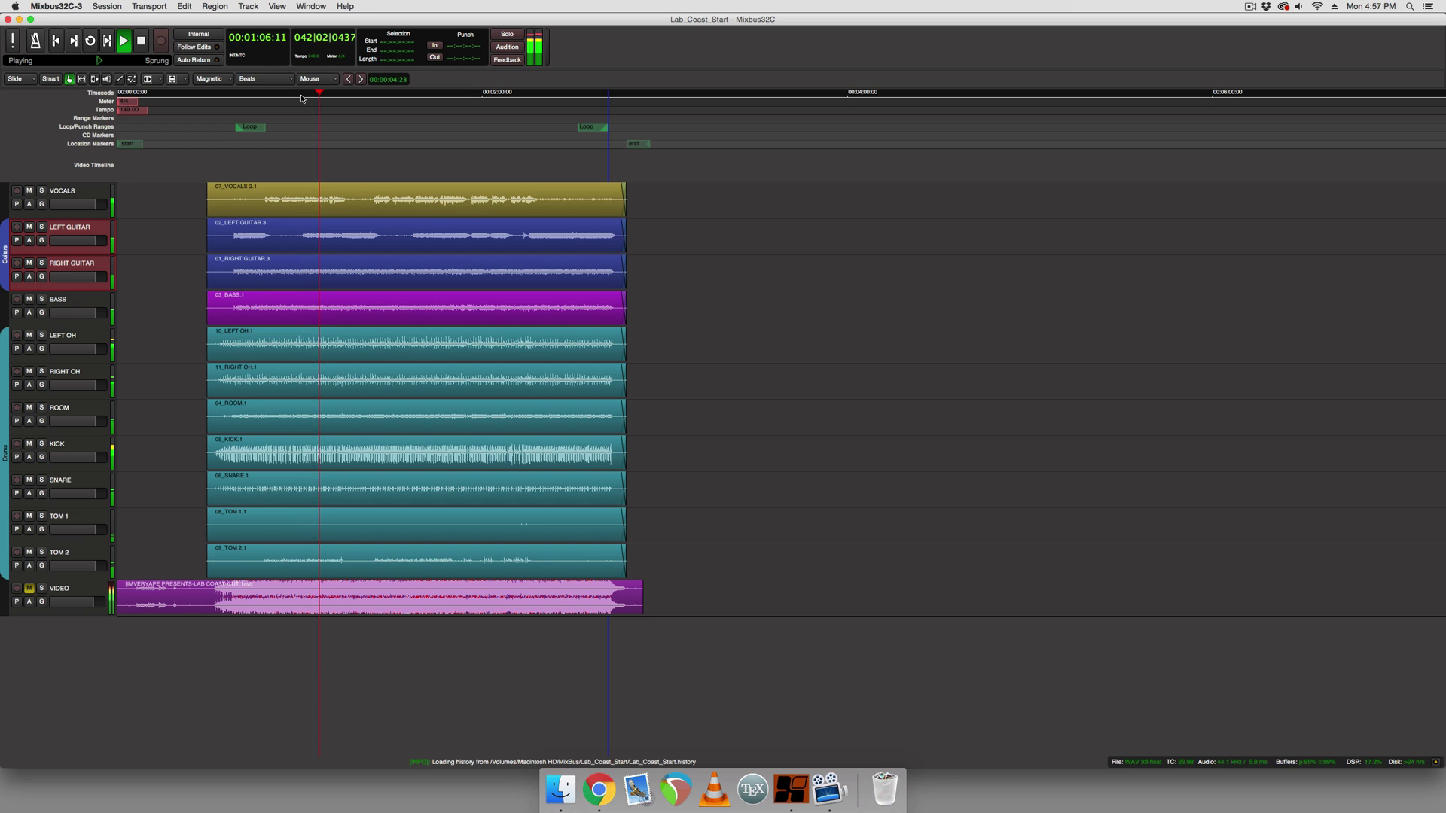
key(space)
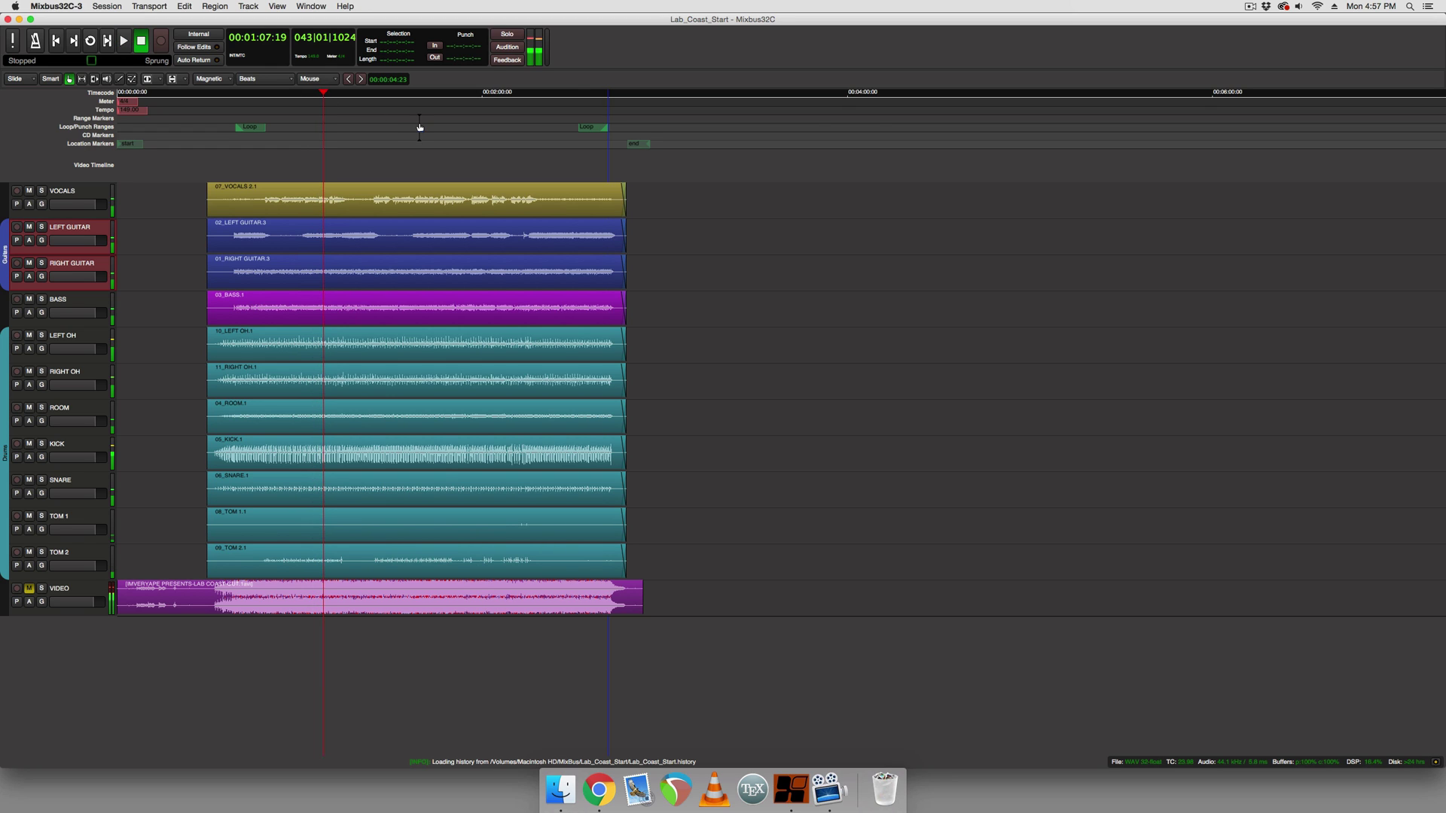
Solo the VOCALS track and lower the Mixer window to uncover the editor's timeline.
key(alt+m)
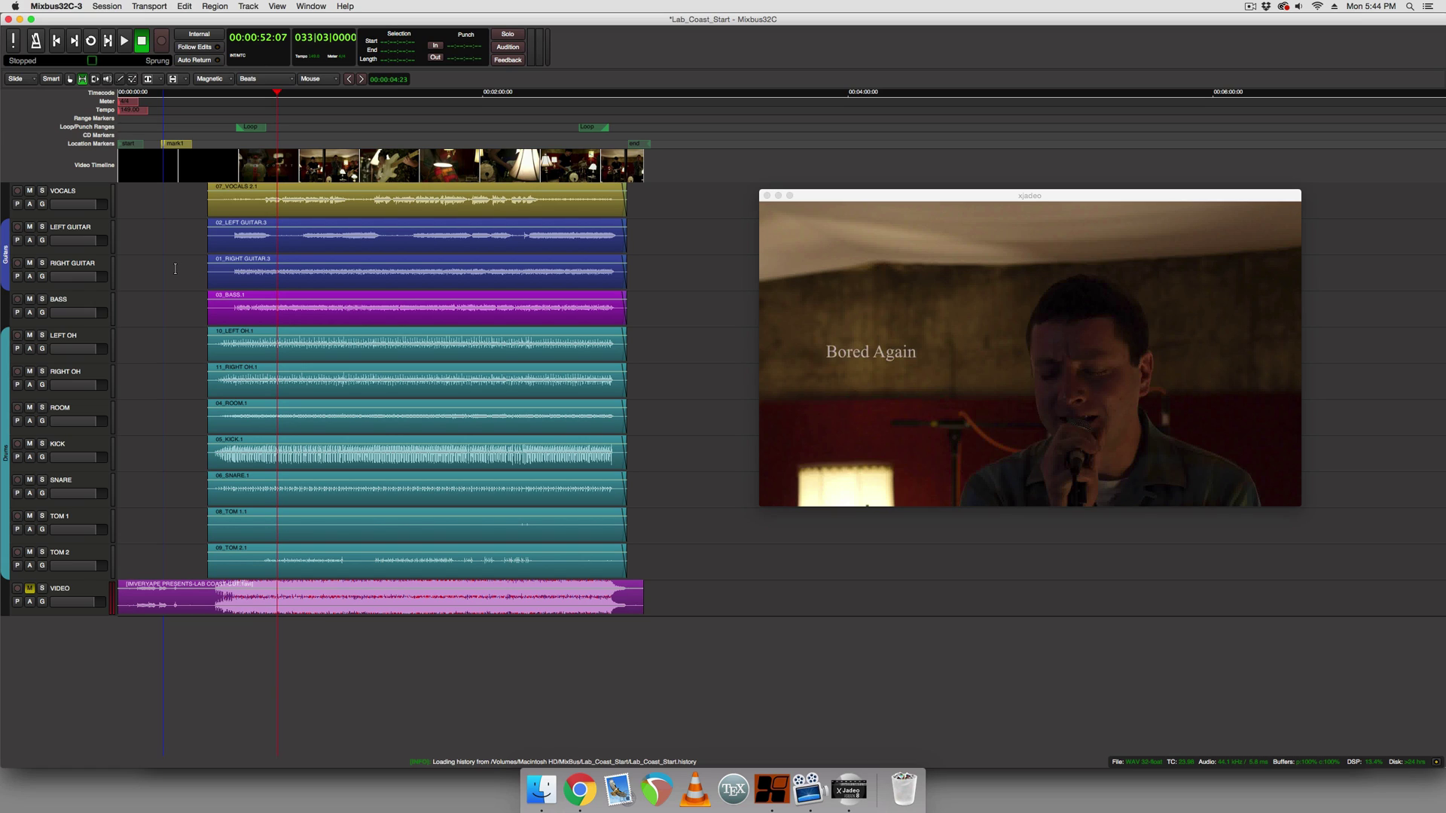
click(42, 190)
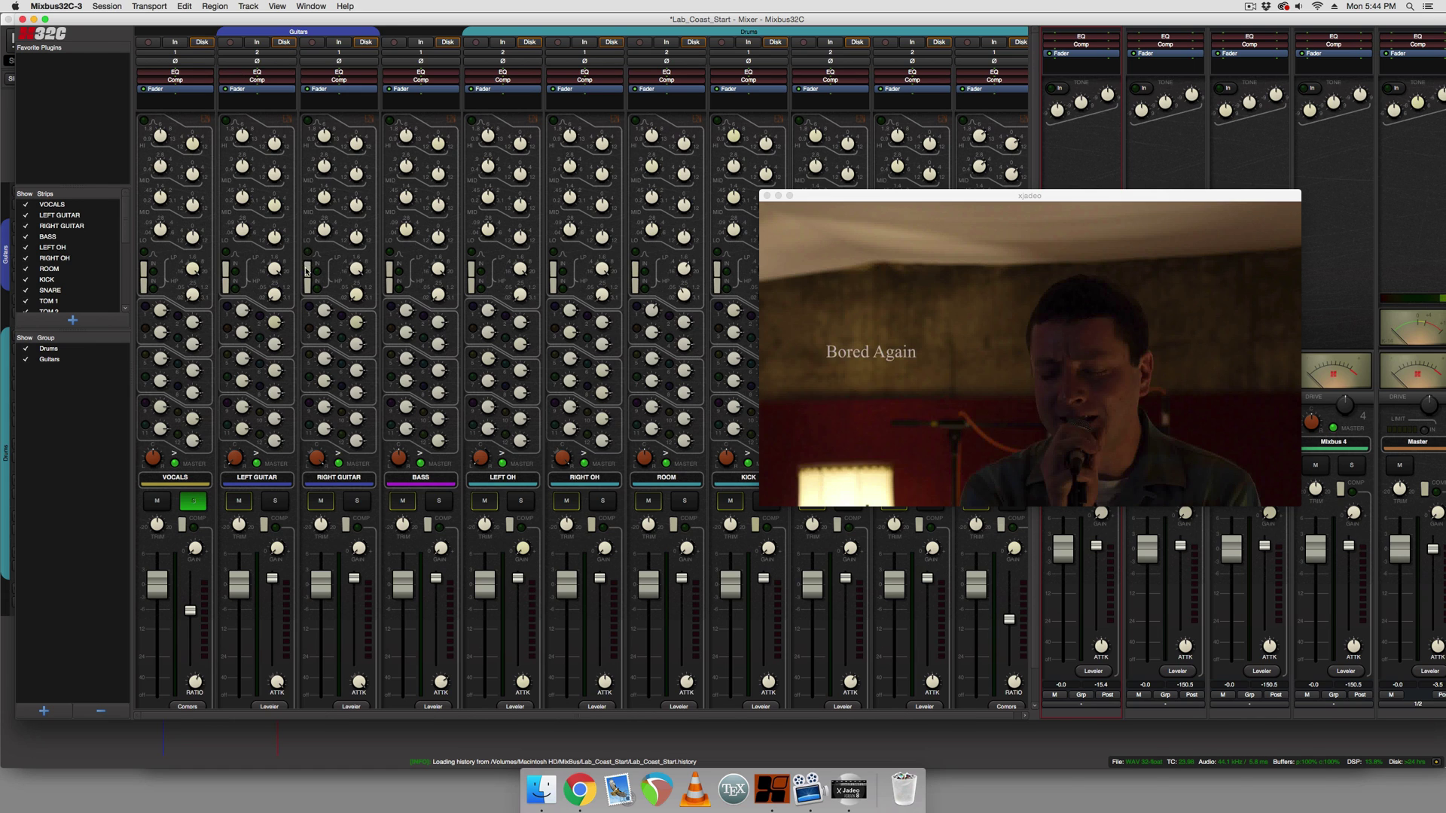
drag(285, 19, 305, 271)
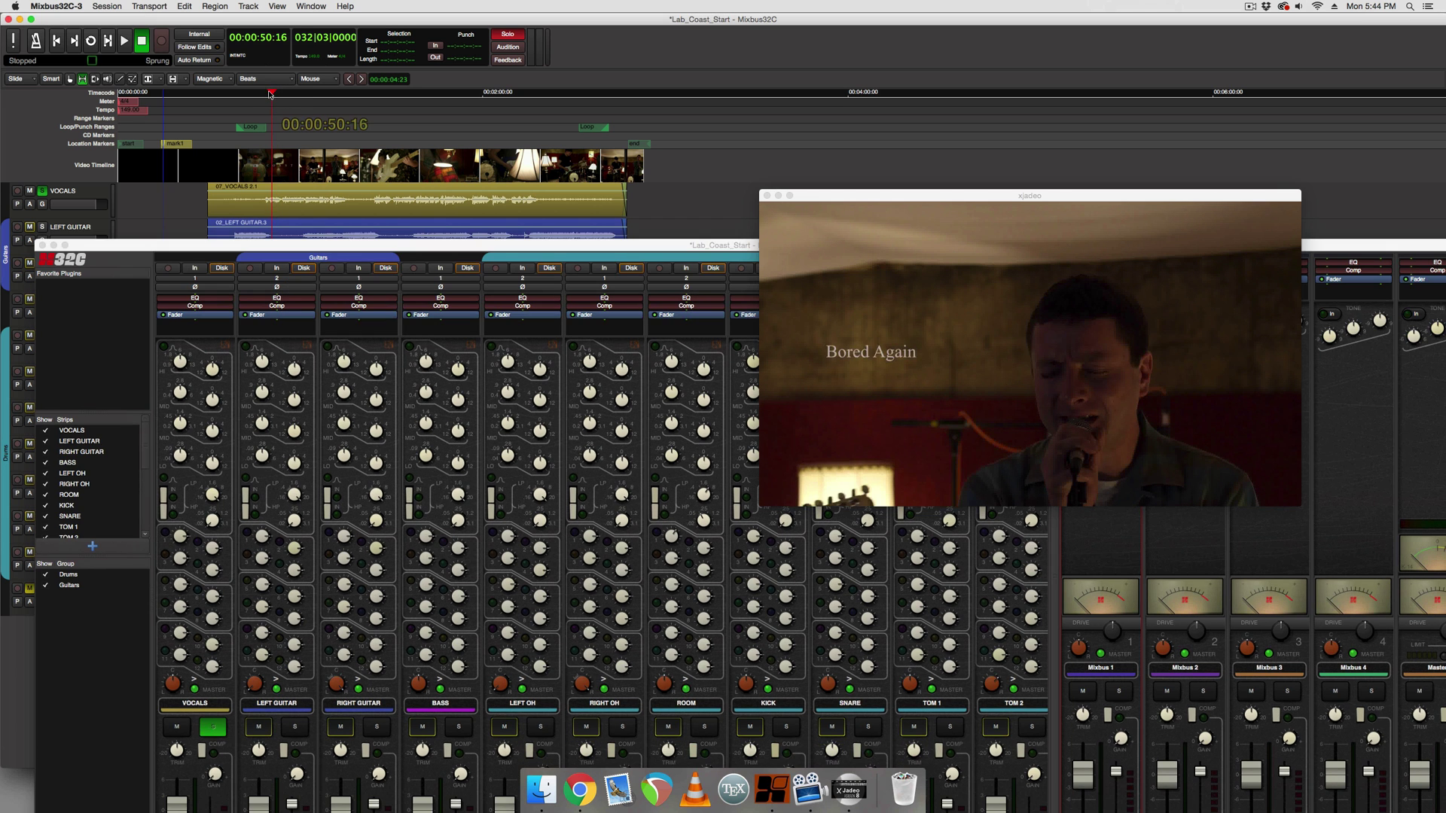
Play the soloed vocals from 00:00:50:16 with the Mixer hidden, and stop after the passage.
click(270, 93)
key(alt+m)
key(space)
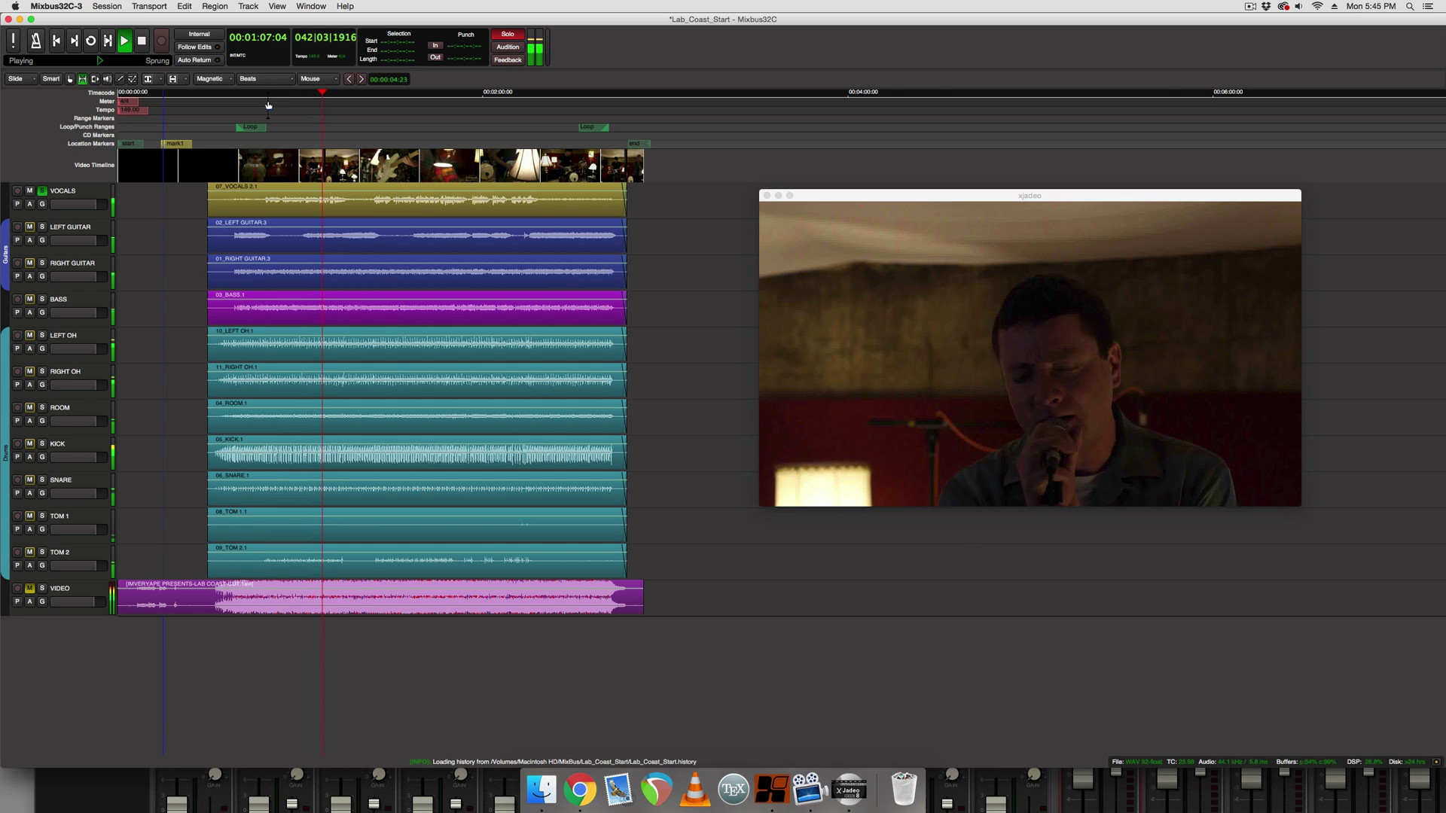
key(space)
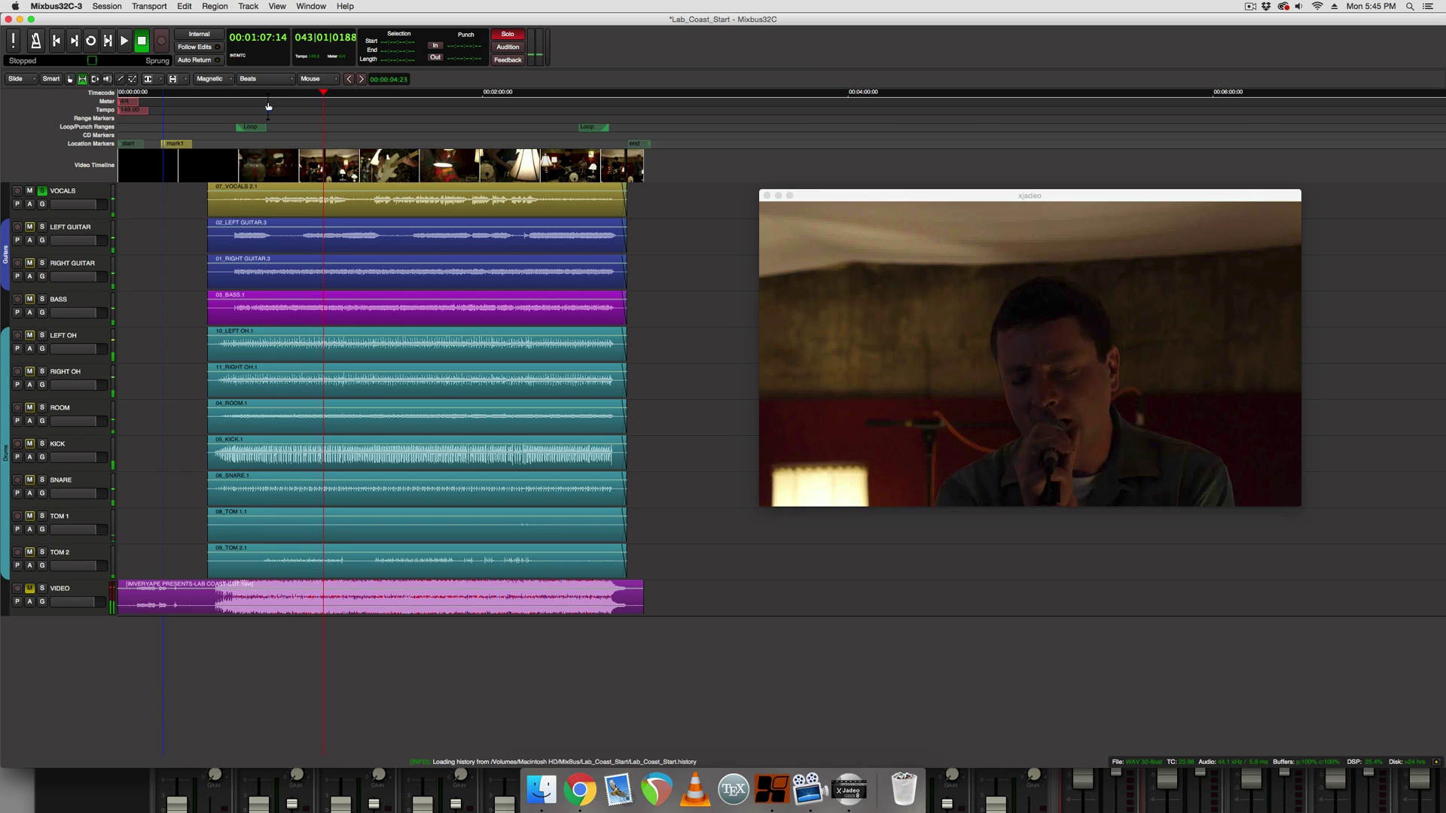
Bring the Mixer window back and reposition it so the entire VOCALS channel strip is in view.
key(alt+m)
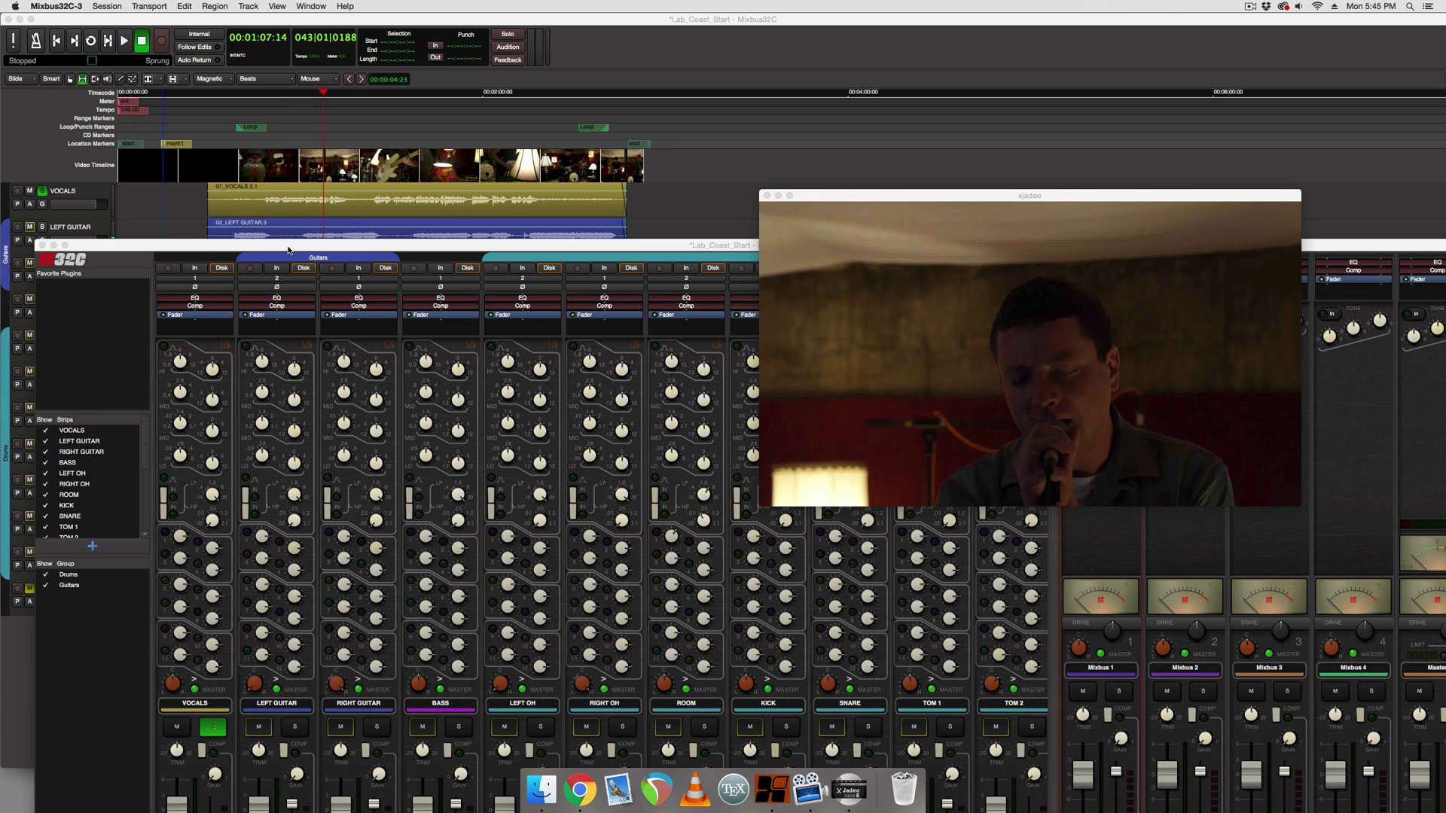
click(289, 250)
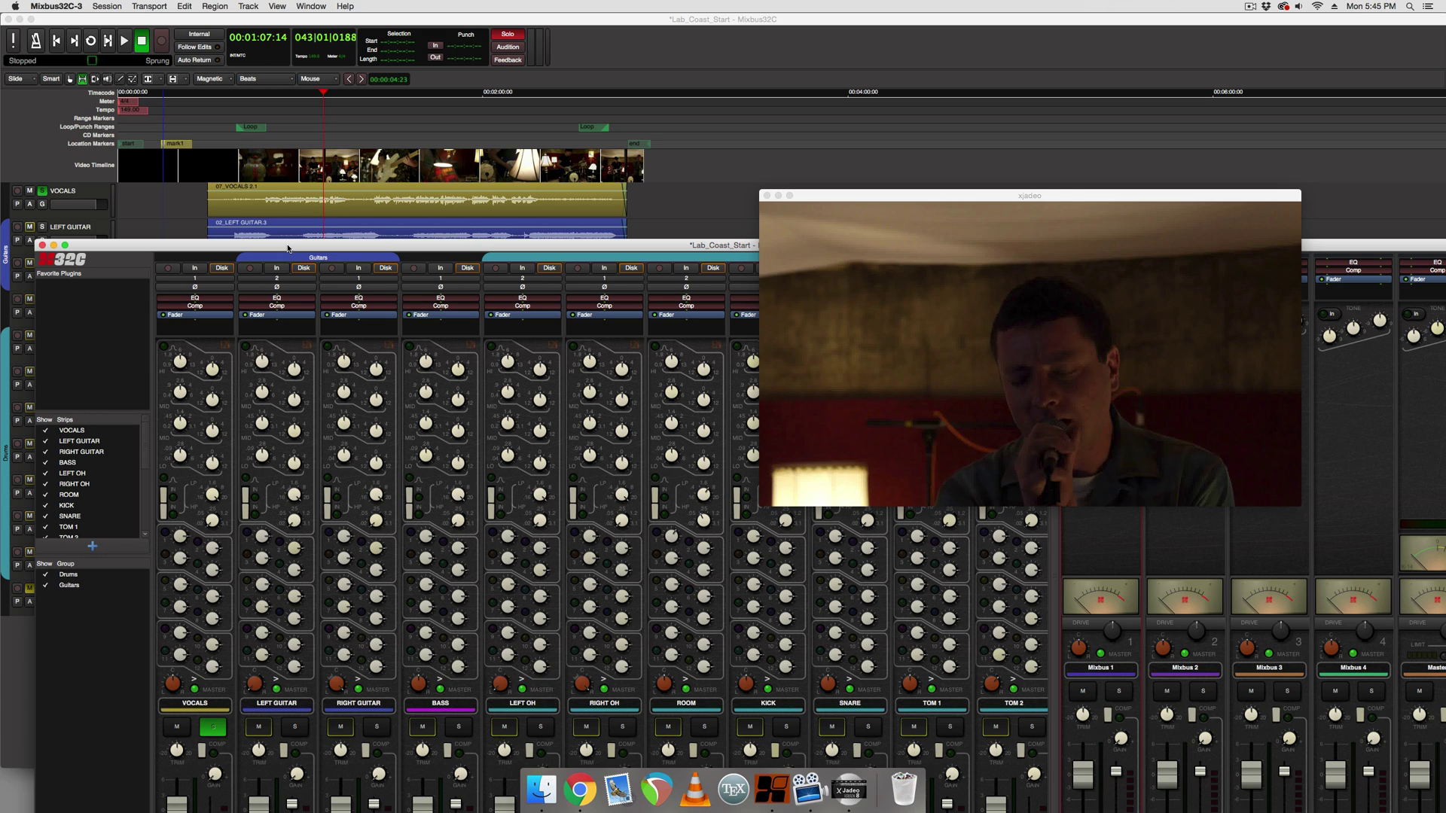
drag(286, 247, 251, 163)
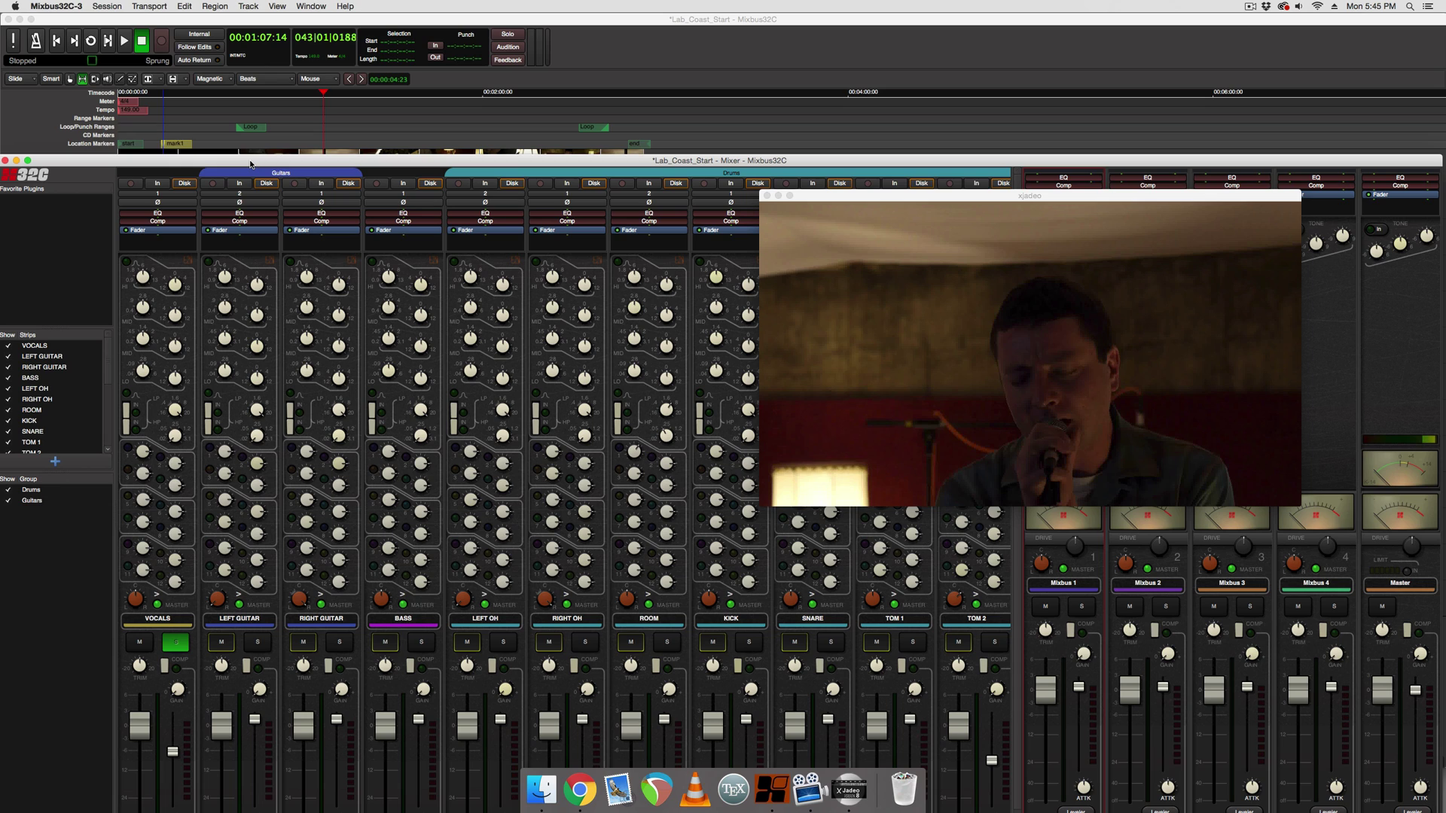
drag(250, 163, 281, 27)
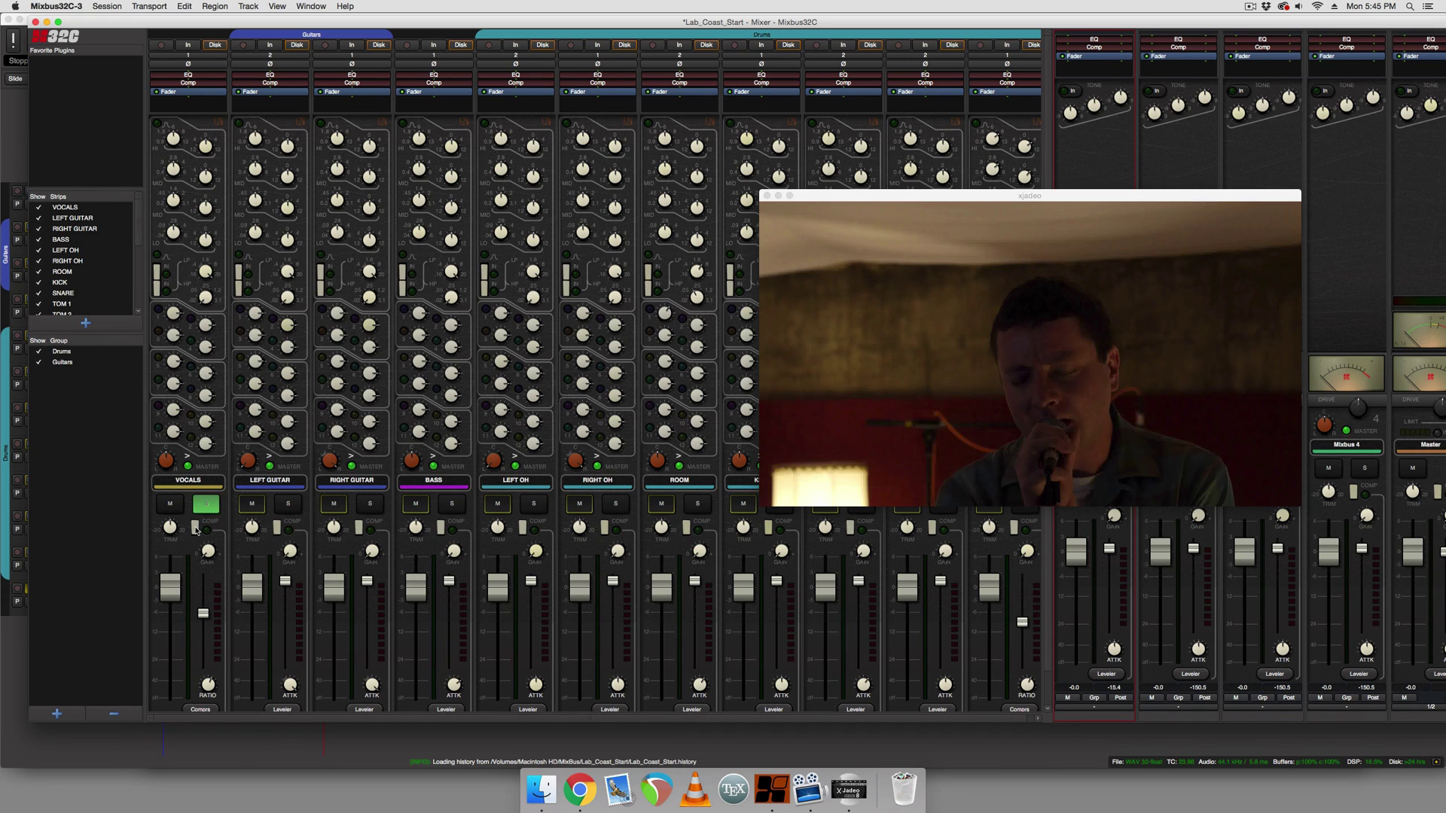
Enable the compressor on the VOCALS channel and raise its threshold slider.
click(195, 528)
drag(208, 614, 217, 539)
click(195, 528)
click(195, 528)
drag(207, 588, 209, 686)
Switch the VOCALS channel's dynamics mode to Leveler and set its attack to about 28 ms.
click(201, 709)
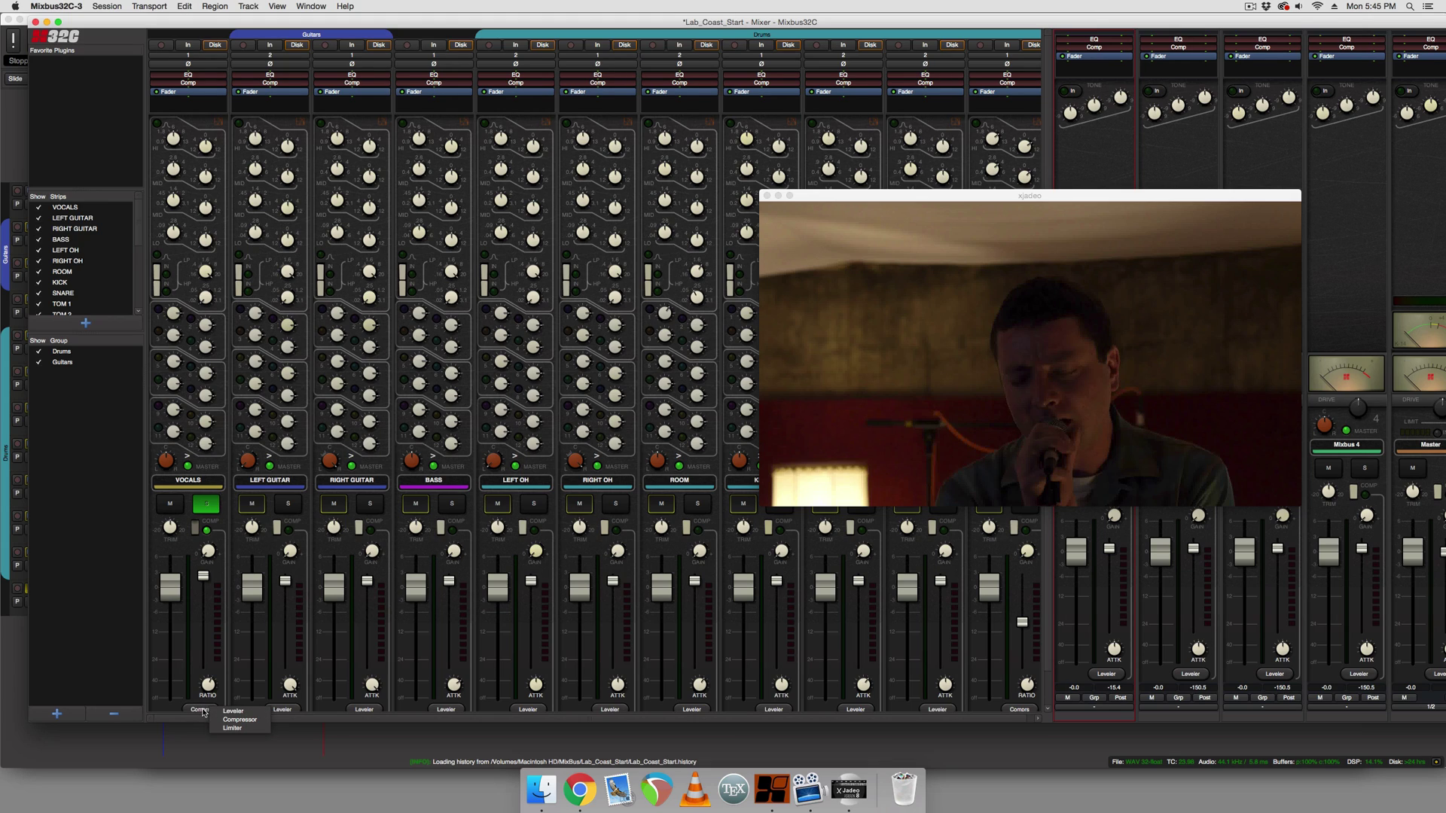
click(199, 710)
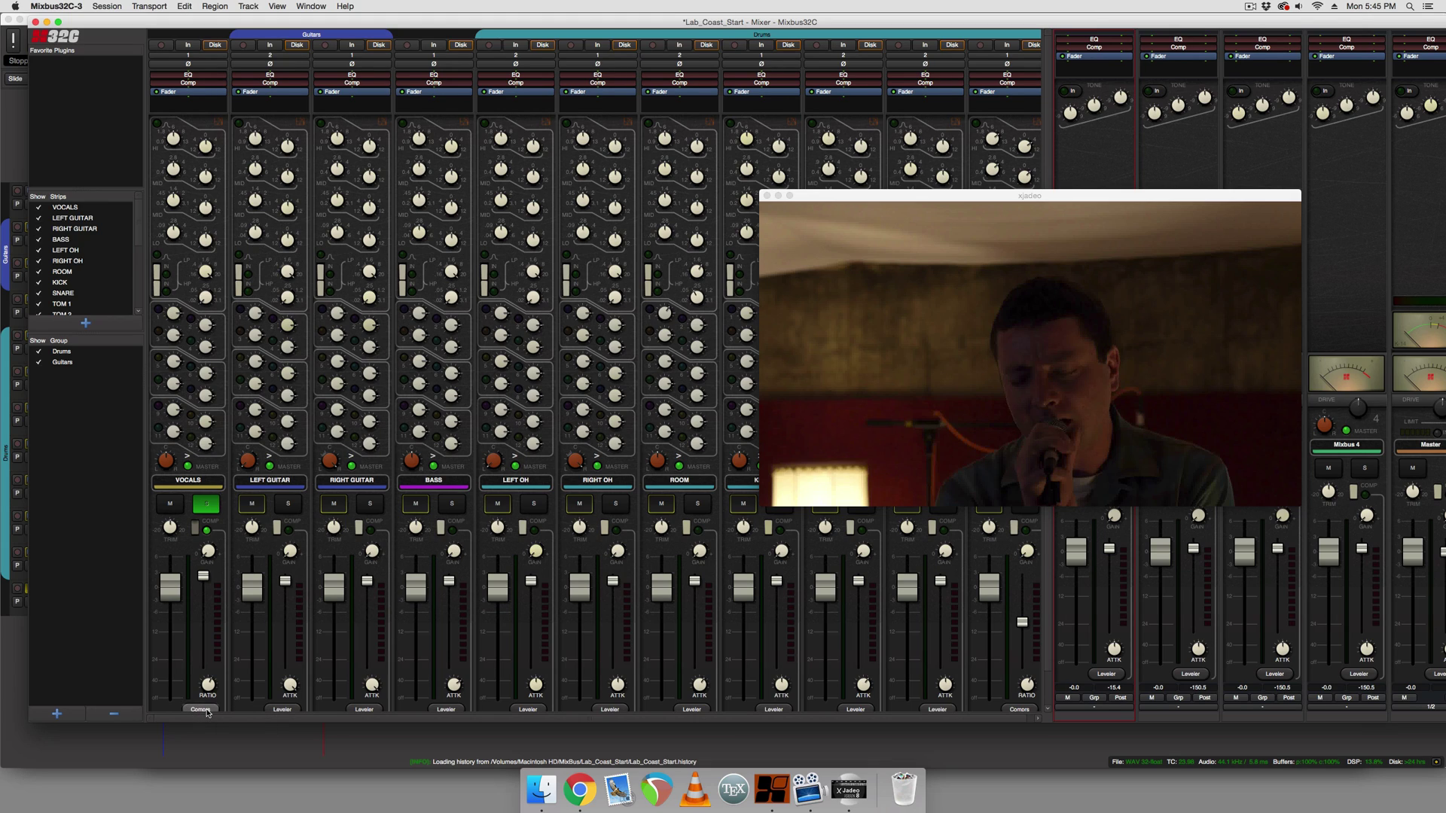
click(205, 710)
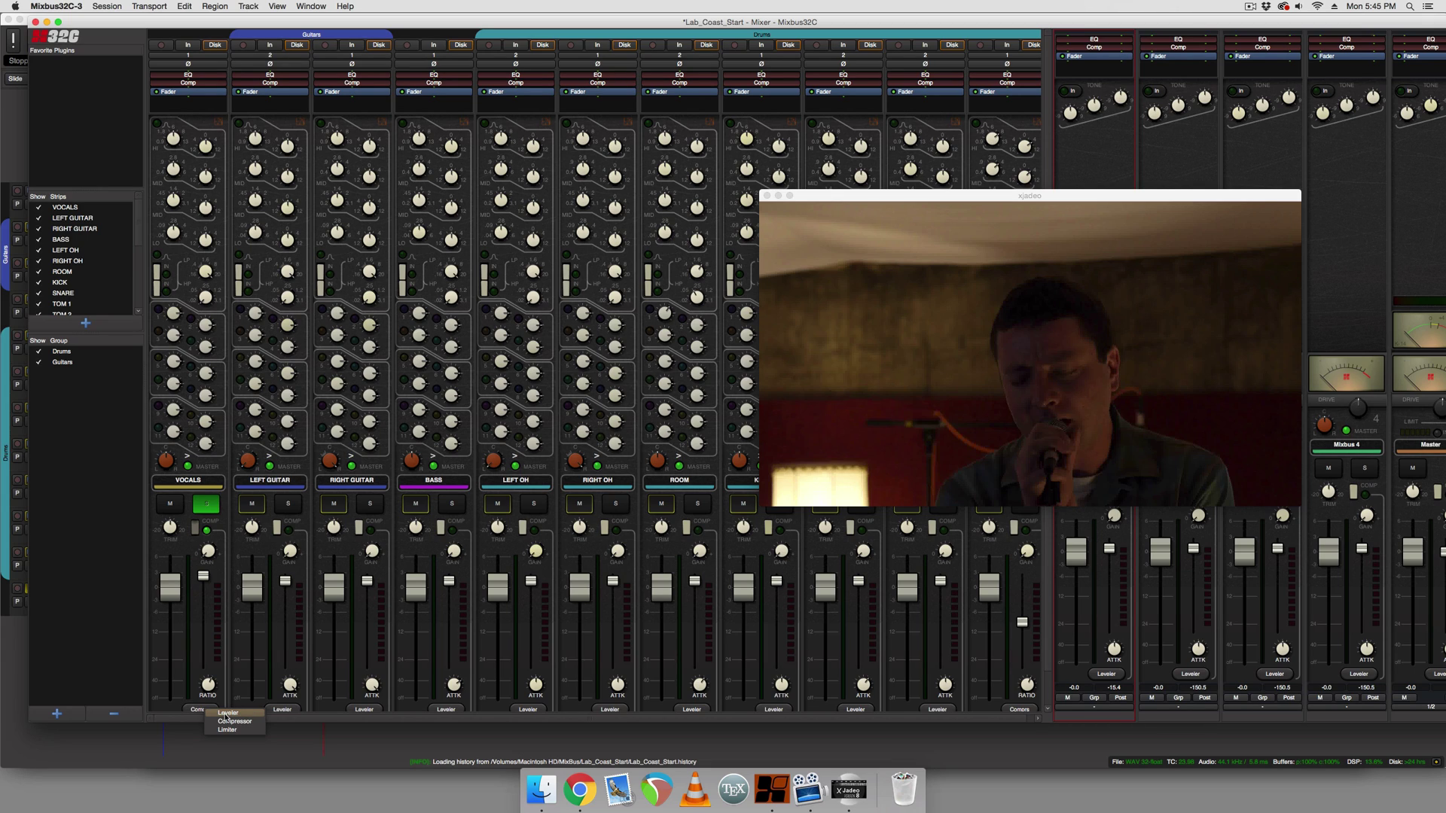
click(226, 714)
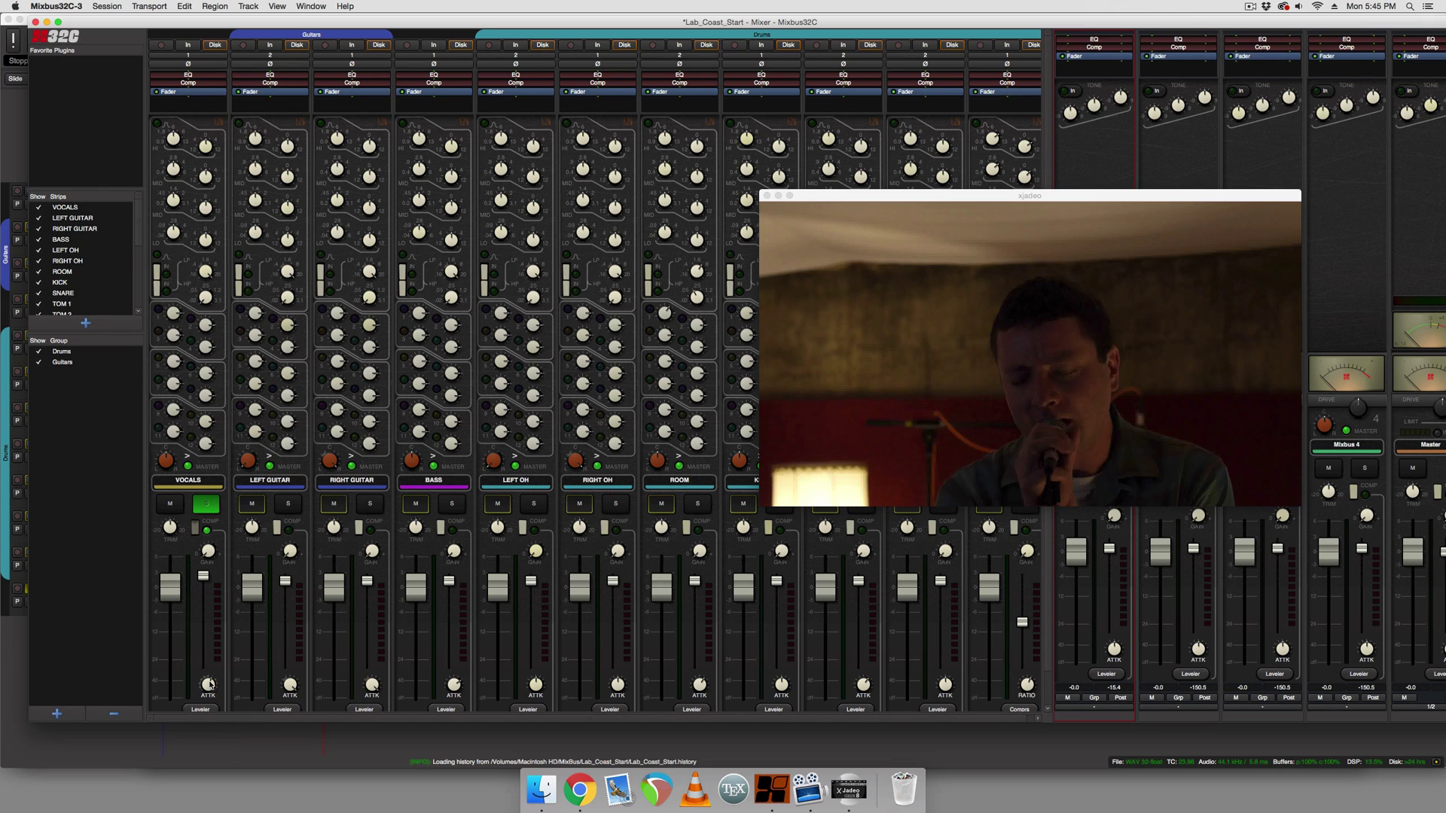
mouse_move(209, 721)
mouse_down()
mouse_move(204, 748)
mouse_move(209, 709)
mouse_up()
Return the VOCALS dynamics to Compressor mode and try several ratio settings.
click(197, 708)
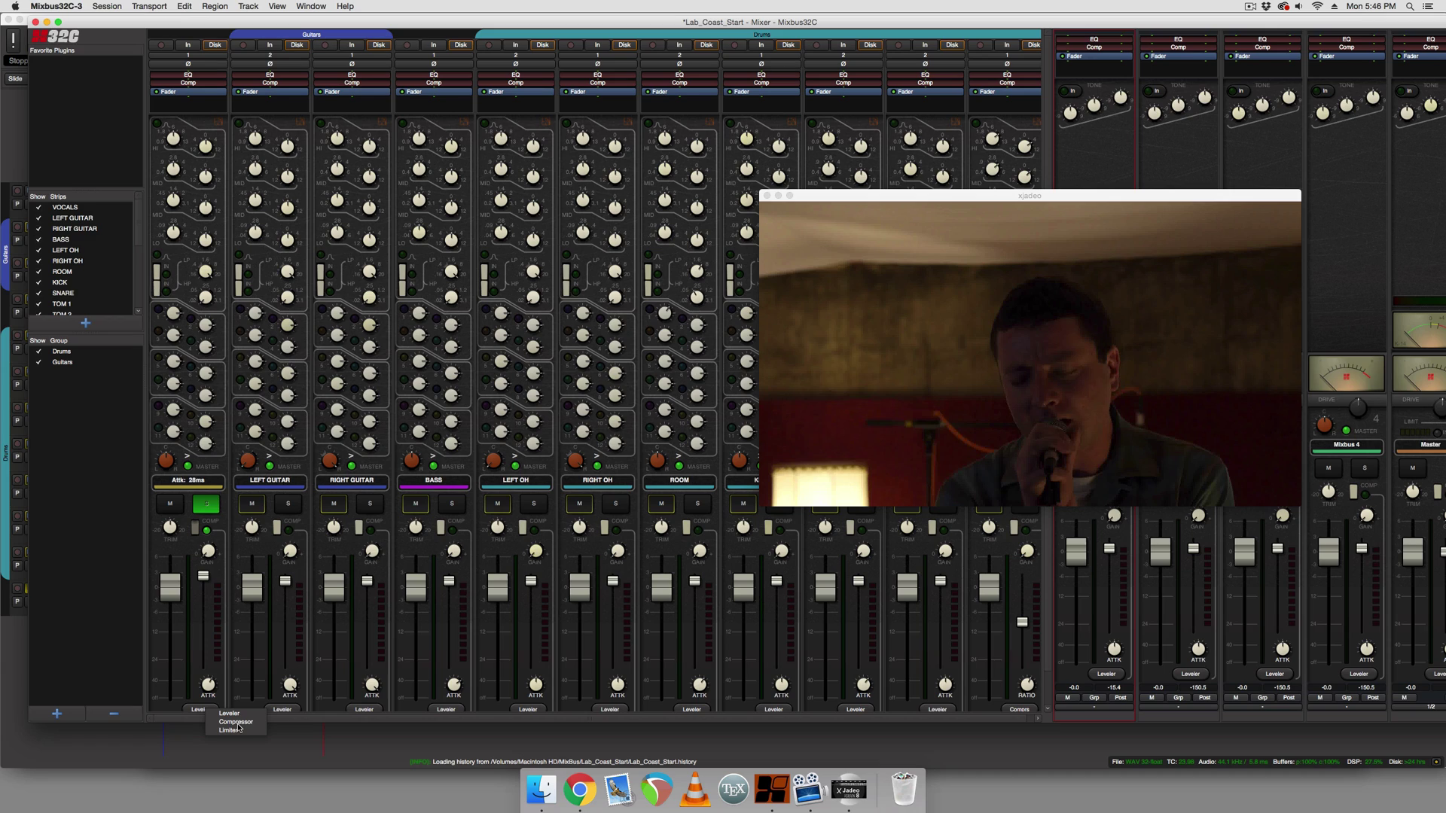
click(234, 723)
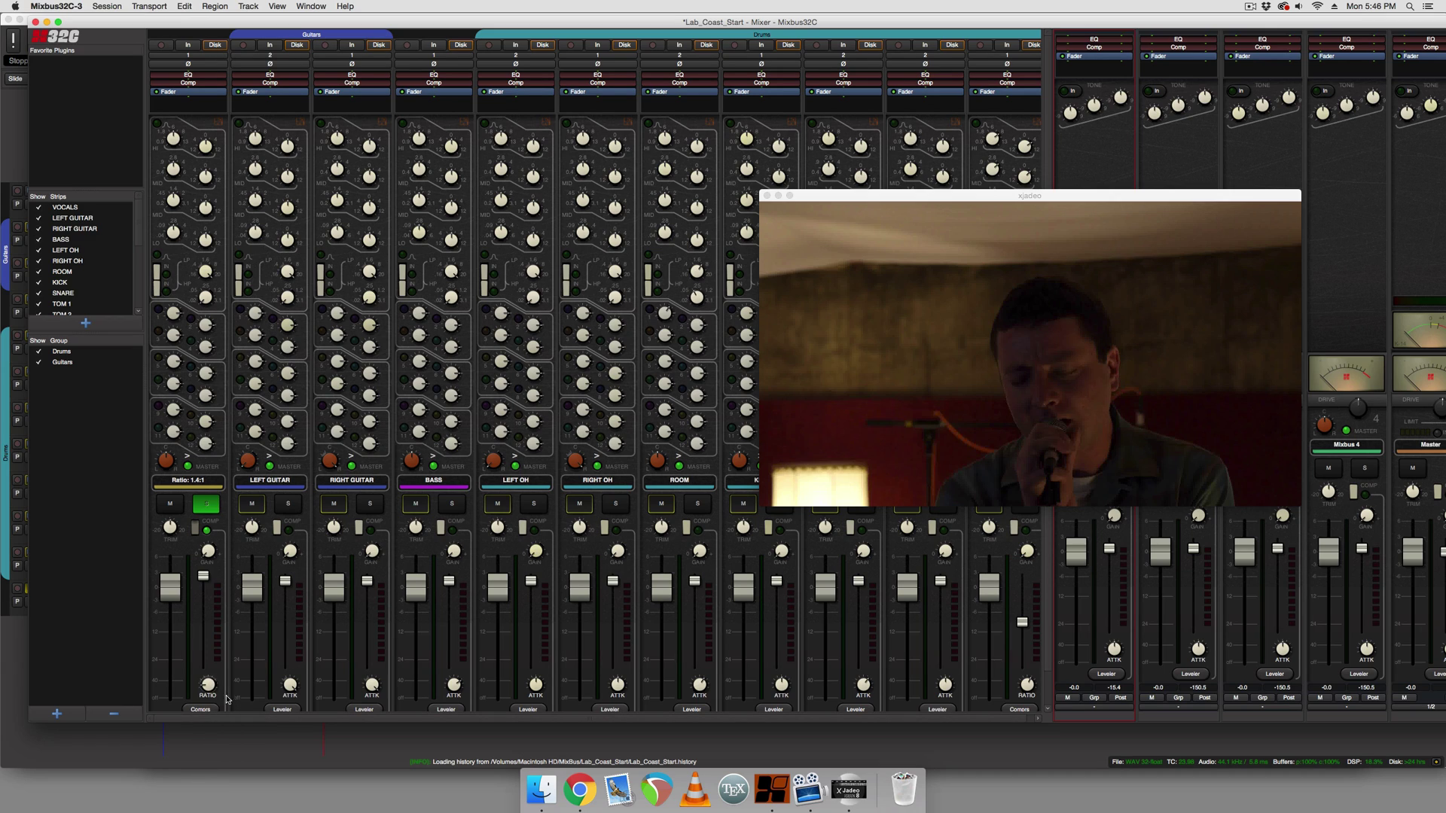
mouse_move(233, 645)
mouse_down()
mouse_move(208, 708)
mouse_move(223, 712)
mouse_move(237, 628)
mouse_up()
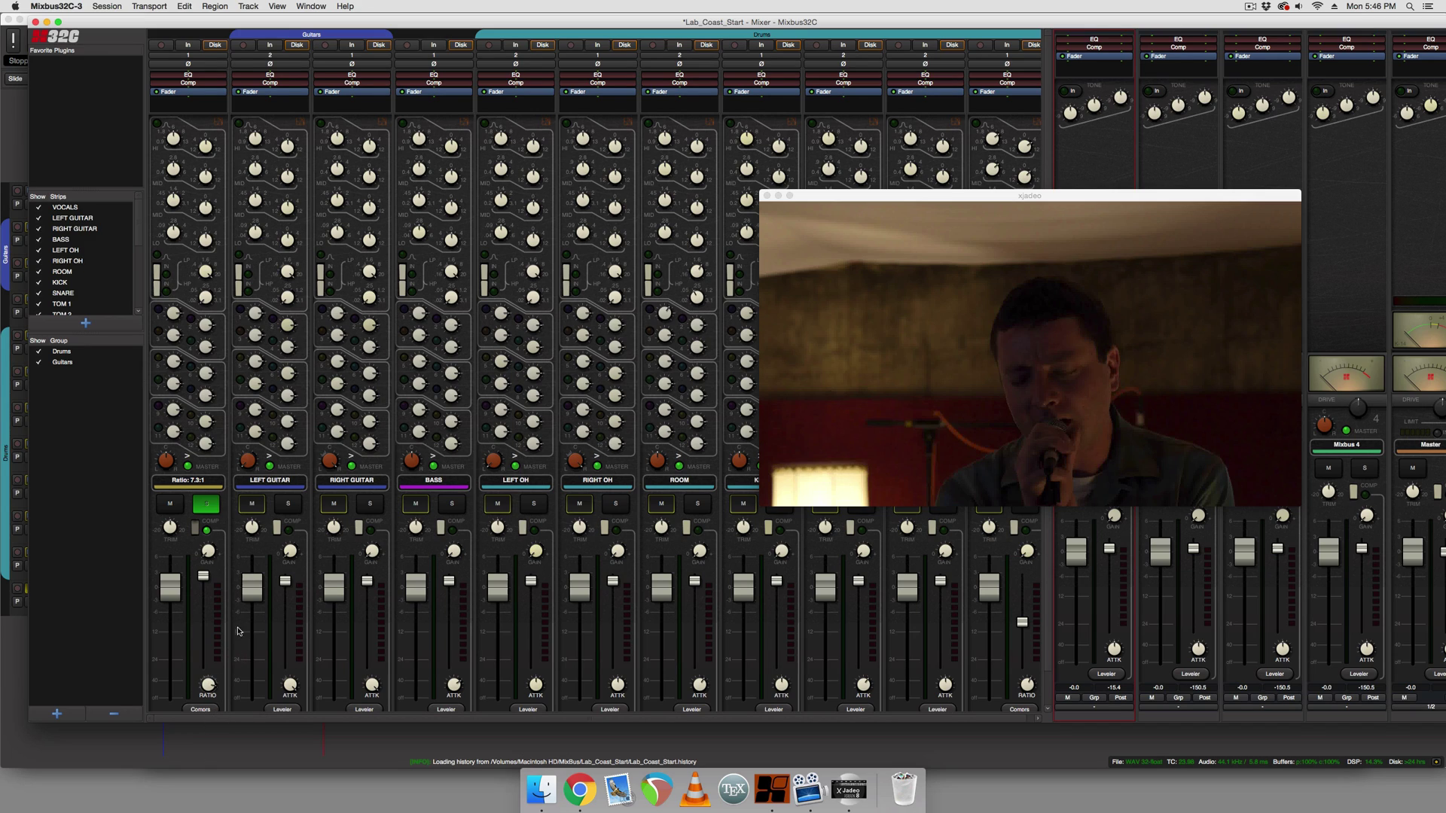
click(215, 709)
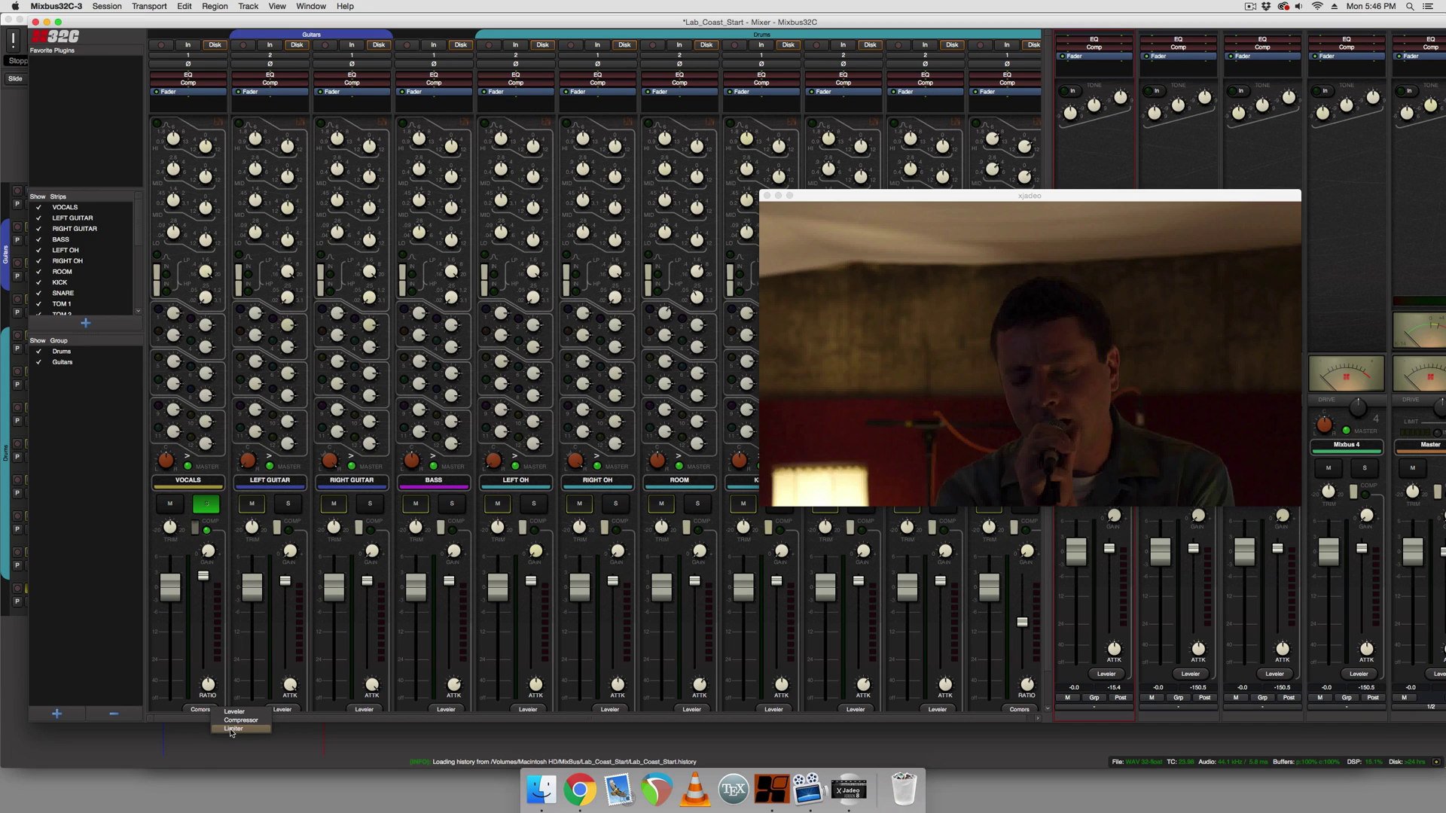
click(208, 684)
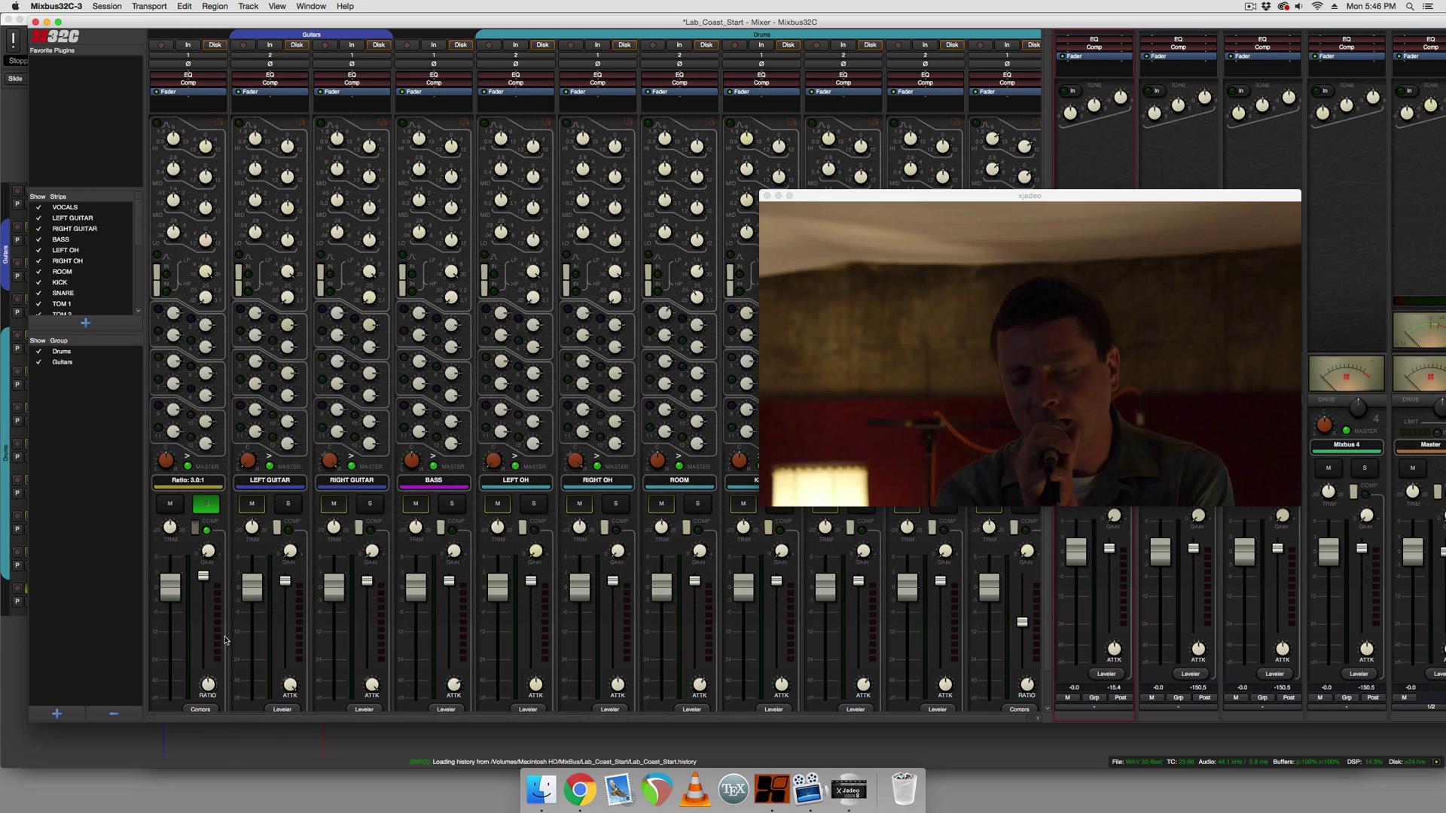
drag(225, 636, 225, 599)
drag(212, 738, 235, 640)
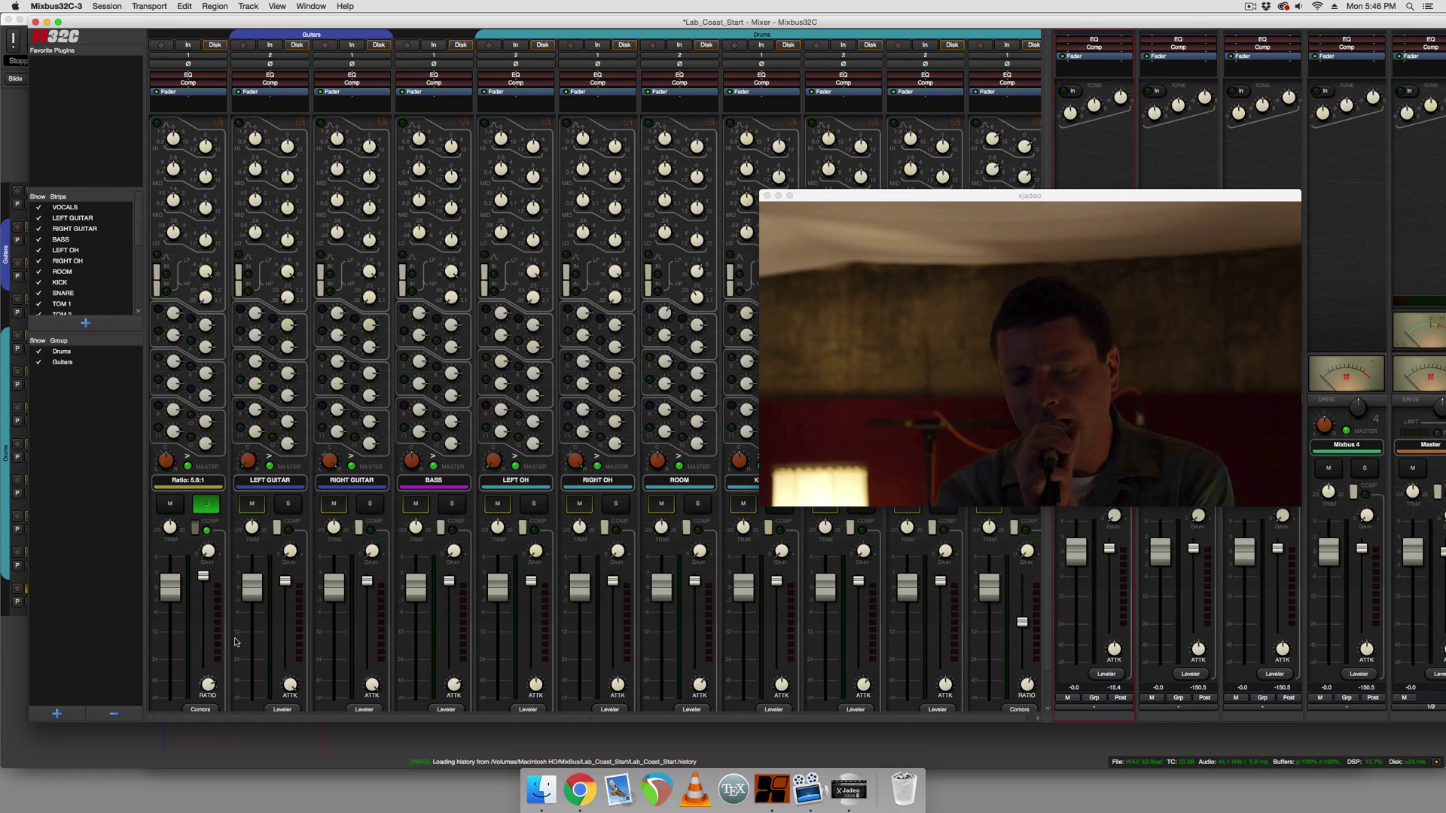
Switch the VOCALS dynamics mode to Limiter and try its release control.
click(202, 710)
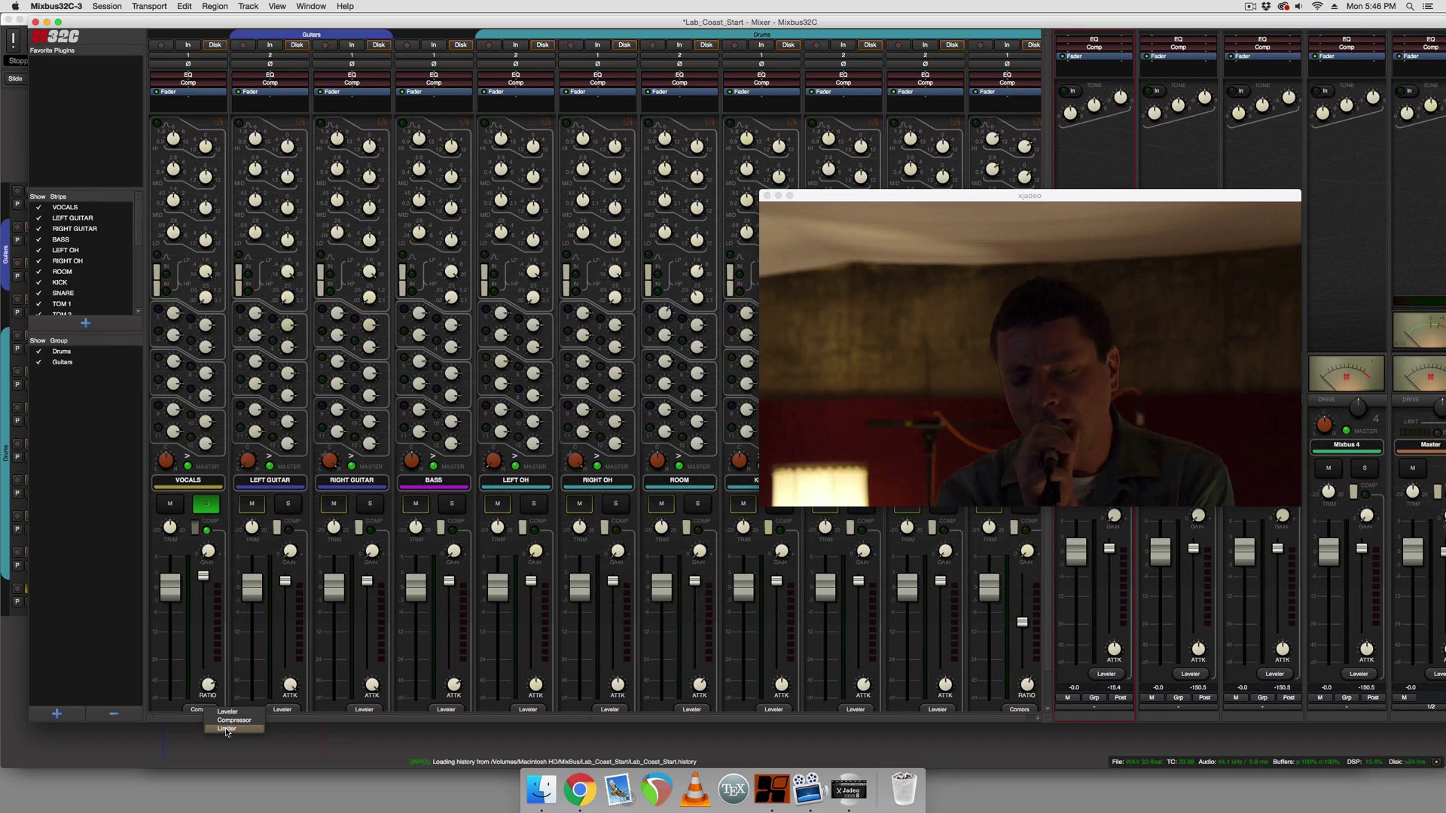
click(226, 730)
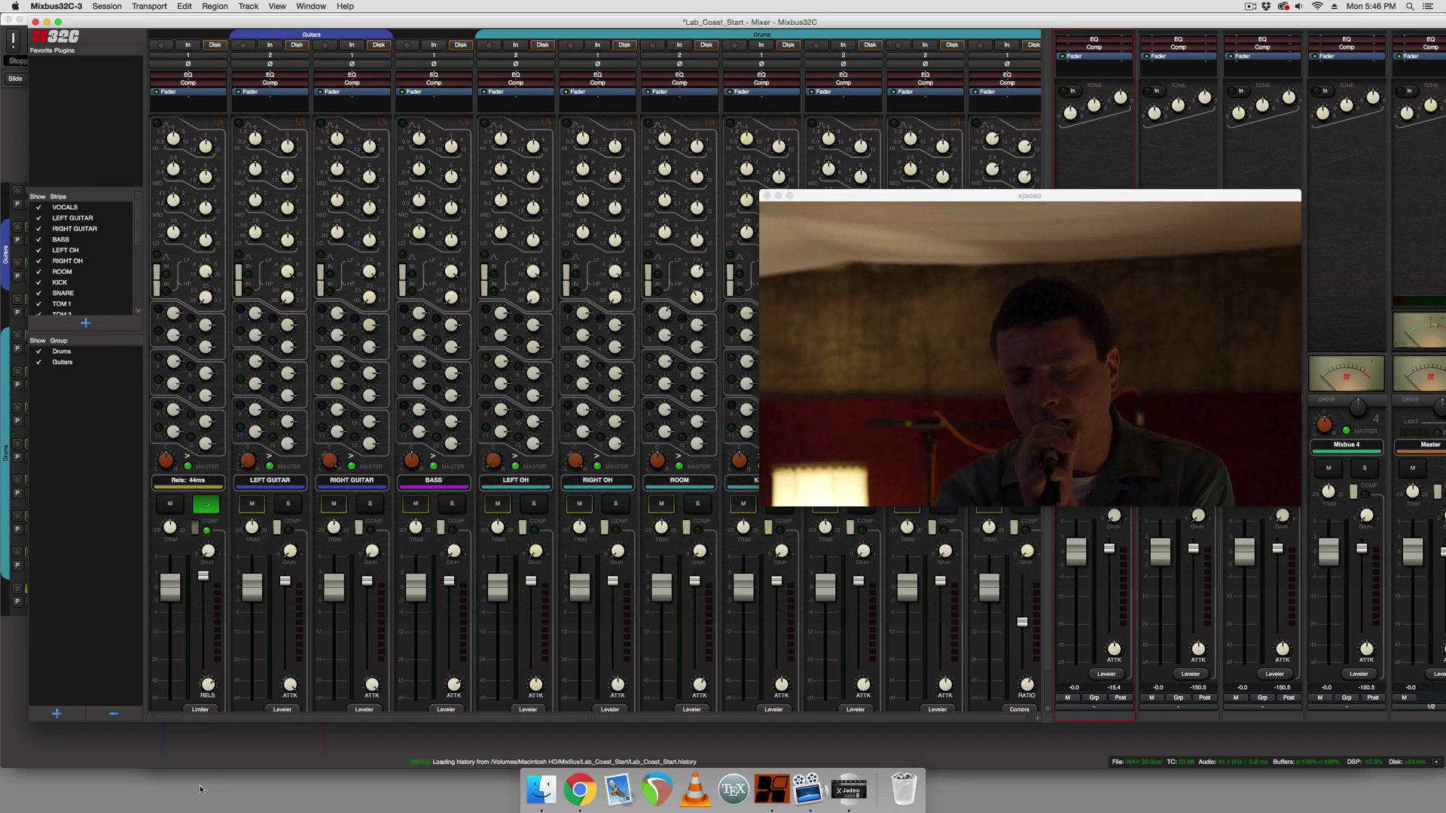
mouse_move(216, 708)
mouse_down()
mouse_move(218, 684)
mouse_move(217, 732)
mouse_move(226, 645)
mouse_move(208, 566)
mouse_move(207, 694)
mouse_up()
Set the VOCALS dynamics mode back to Compressor and hide the Mixer to uncover the editor's timeline.
click(222, 715)
click(224, 721)
click(205, 591)
drag(381, 22, 380, 22)
key(alt+m)
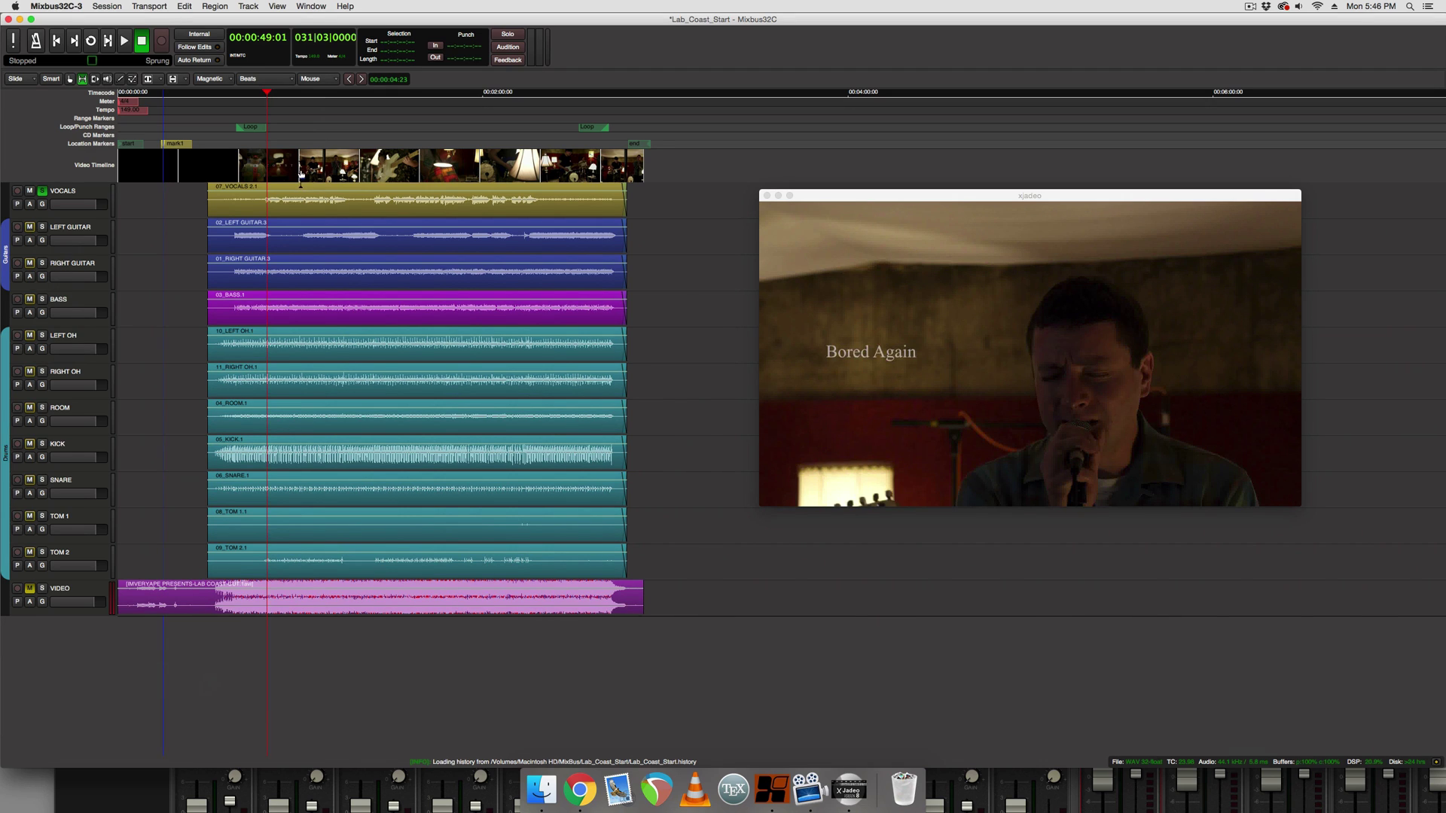
Play the soloed vocals with the Mixer shown while pulling the VOCALS compressor threshold far down and adjusting its ratio.
key(alt+m)
key(space)
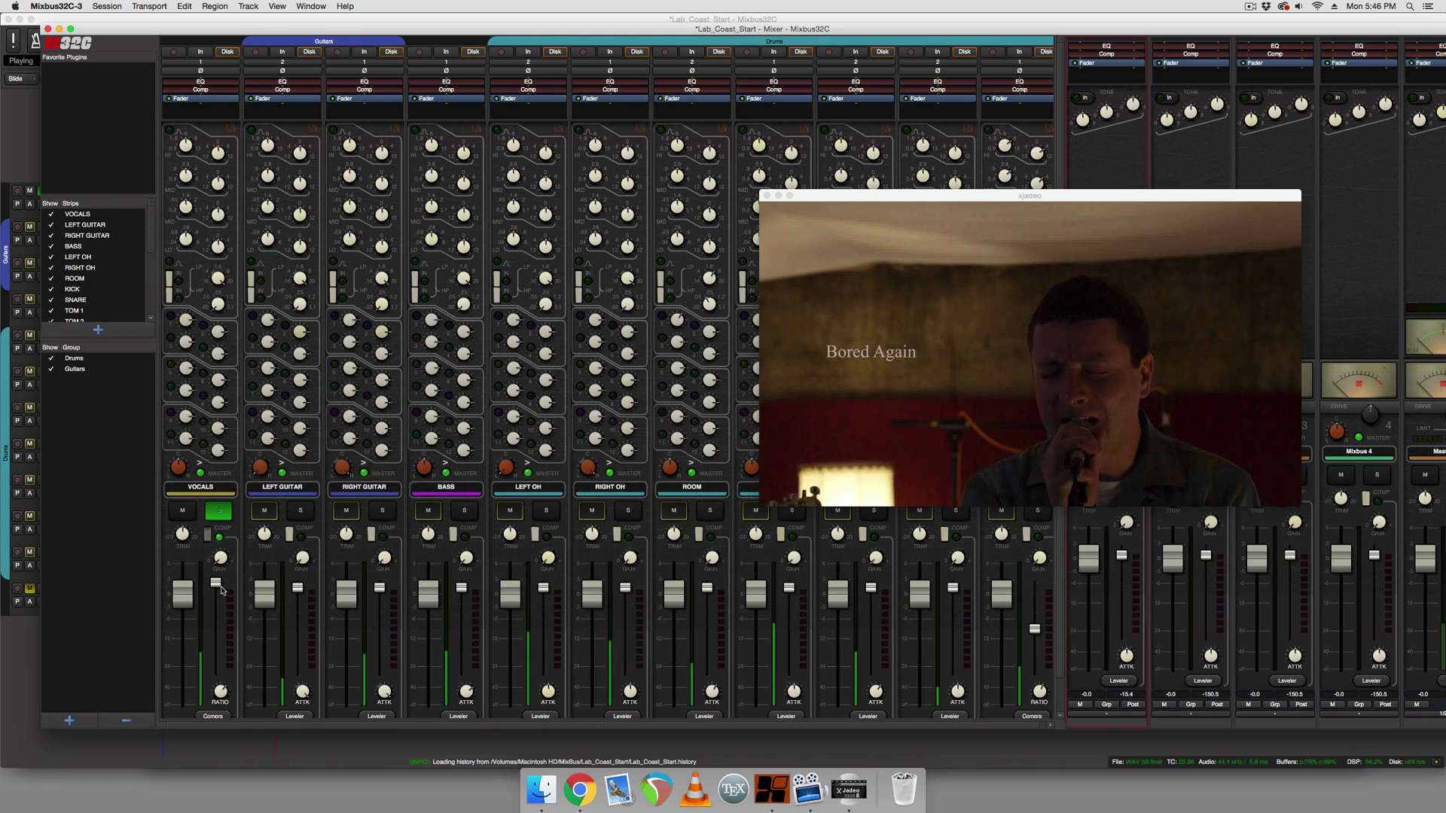
drag(220, 585, 207, 811)
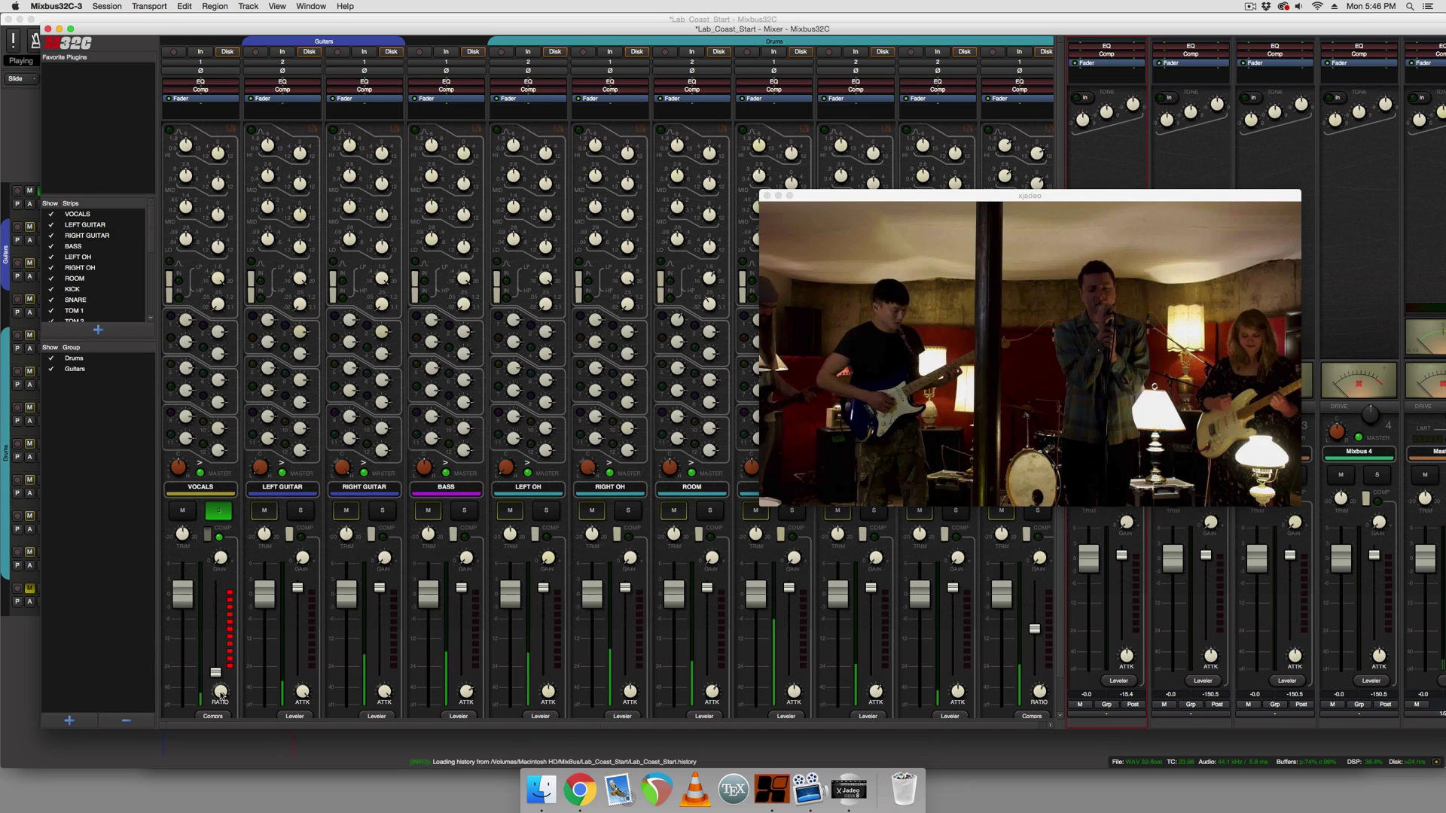
scroll(220, 694, down, 1)
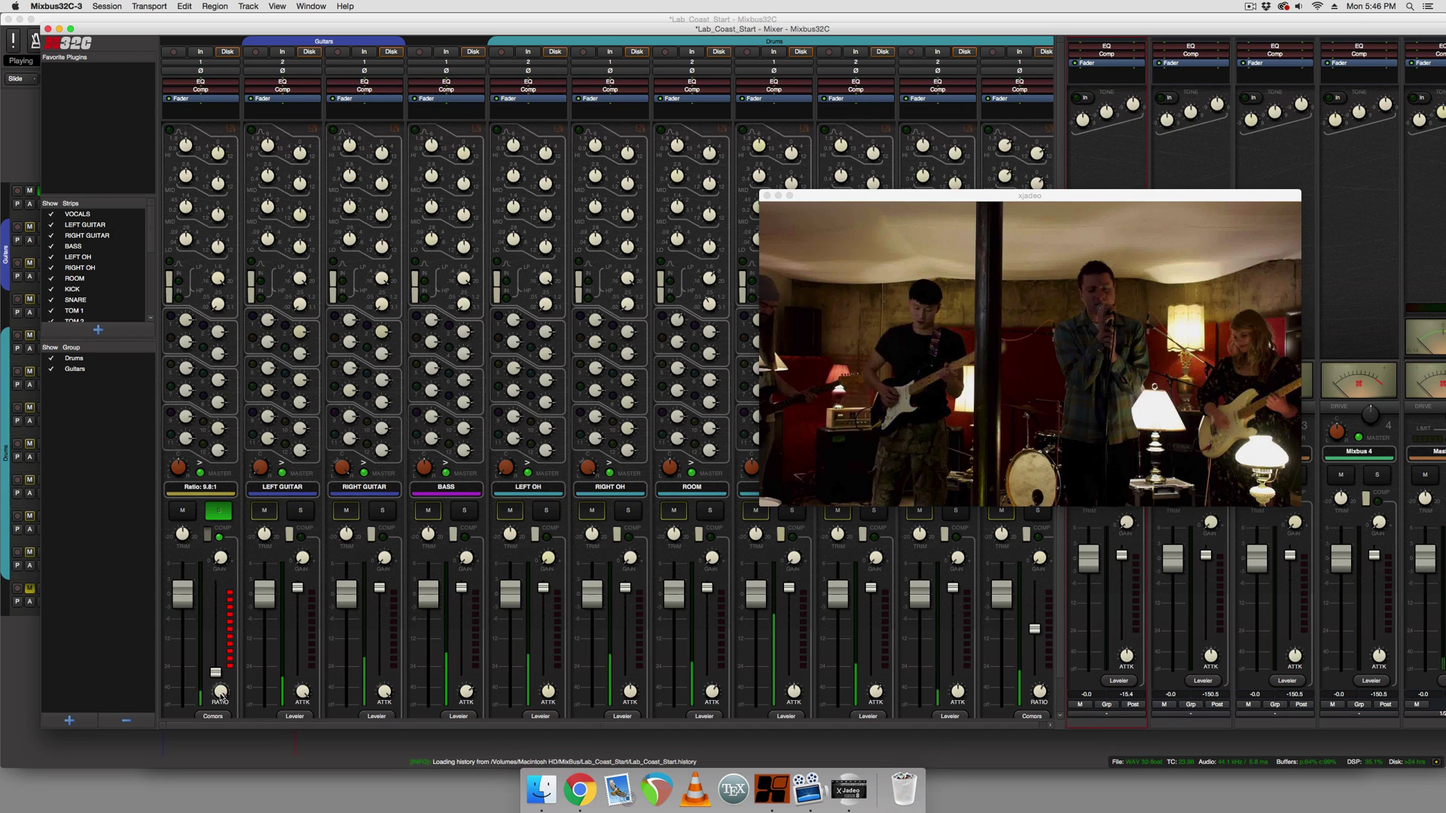
drag(220, 694, 208, 758)
key(space)
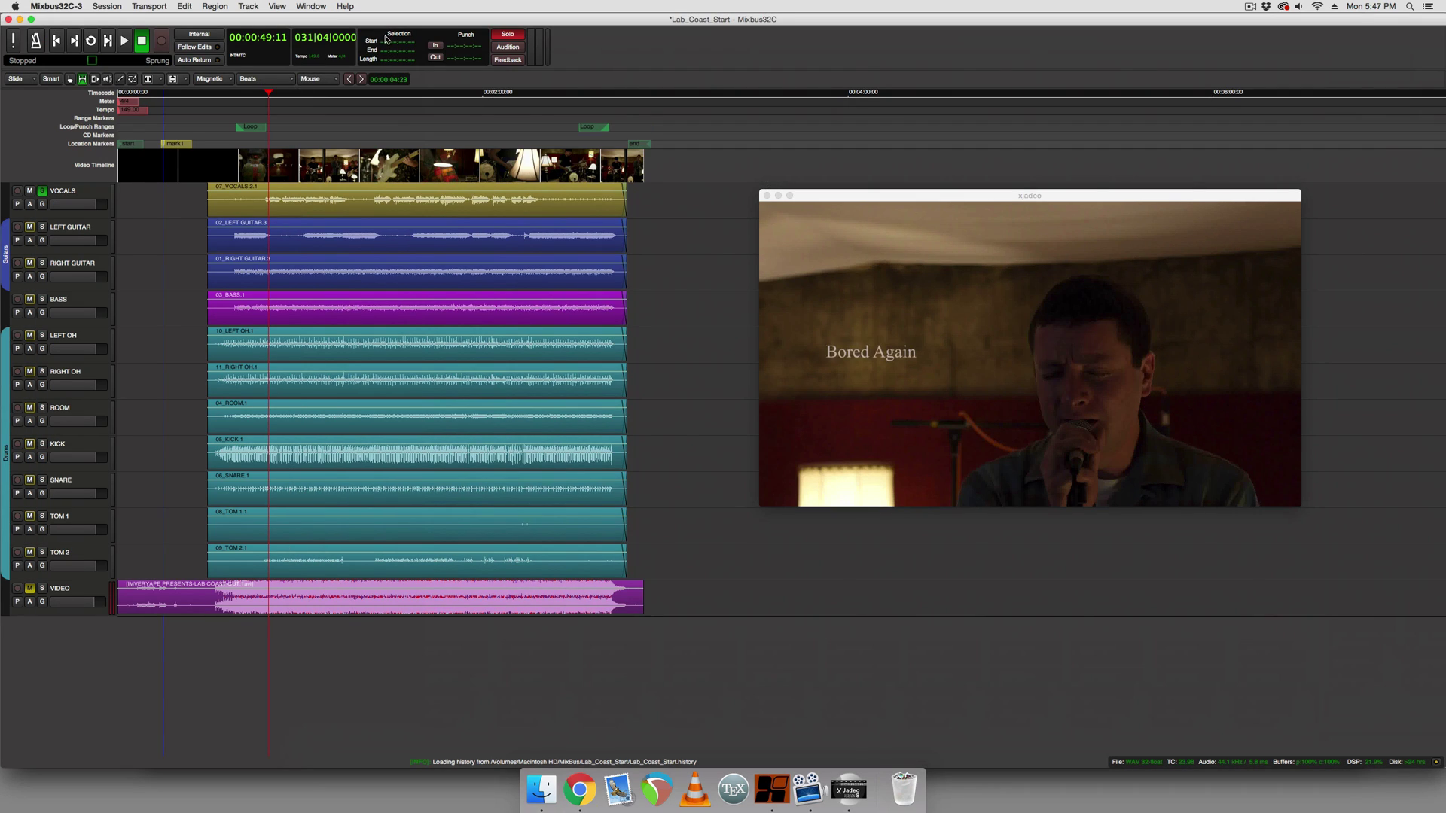
Replay the vocal passage while raising the VOCALS compressor threshold to about mid-travel, and stop playback.
key(alt+m)
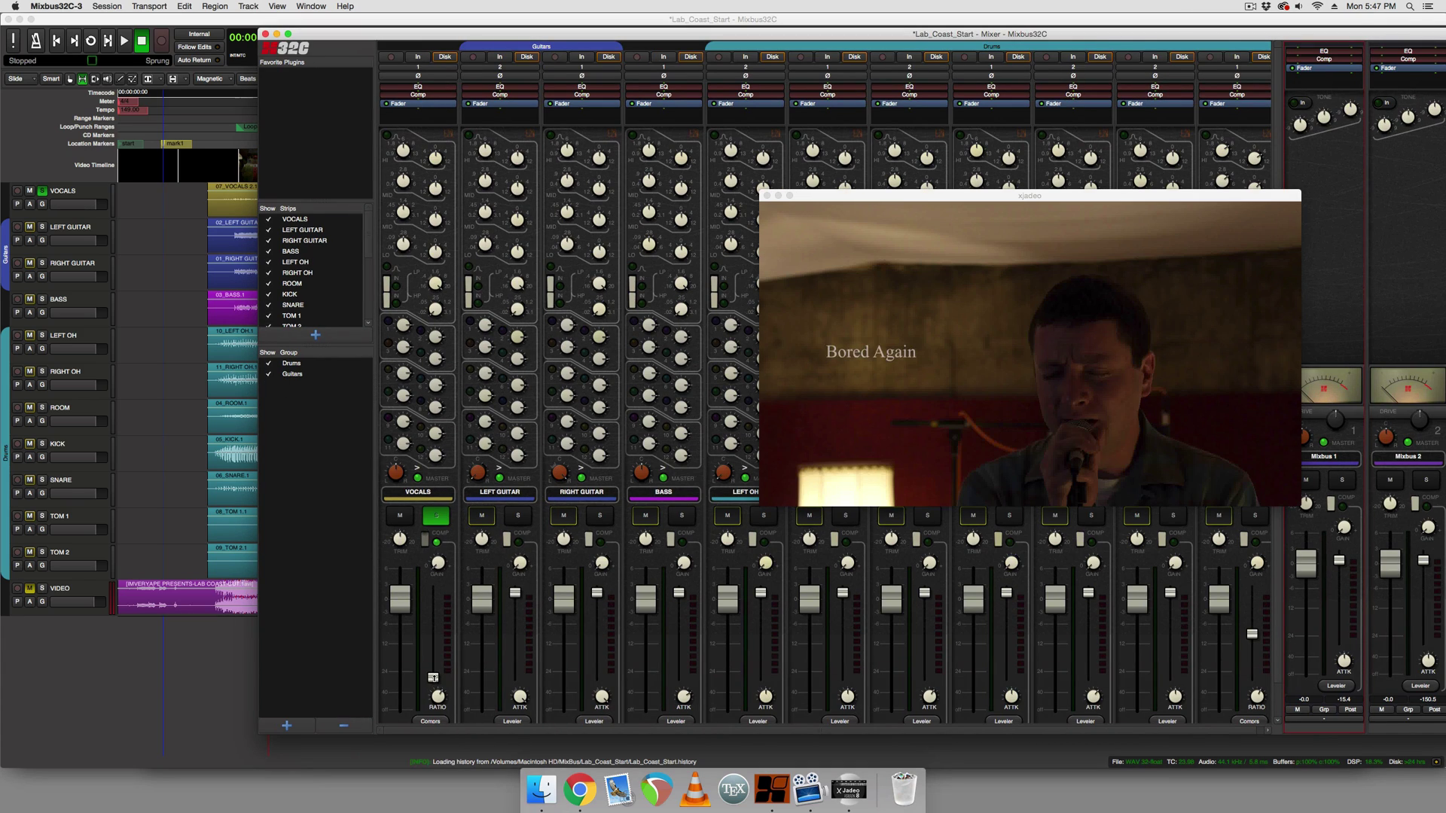
key(space)
drag(433, 677, 433, 653)
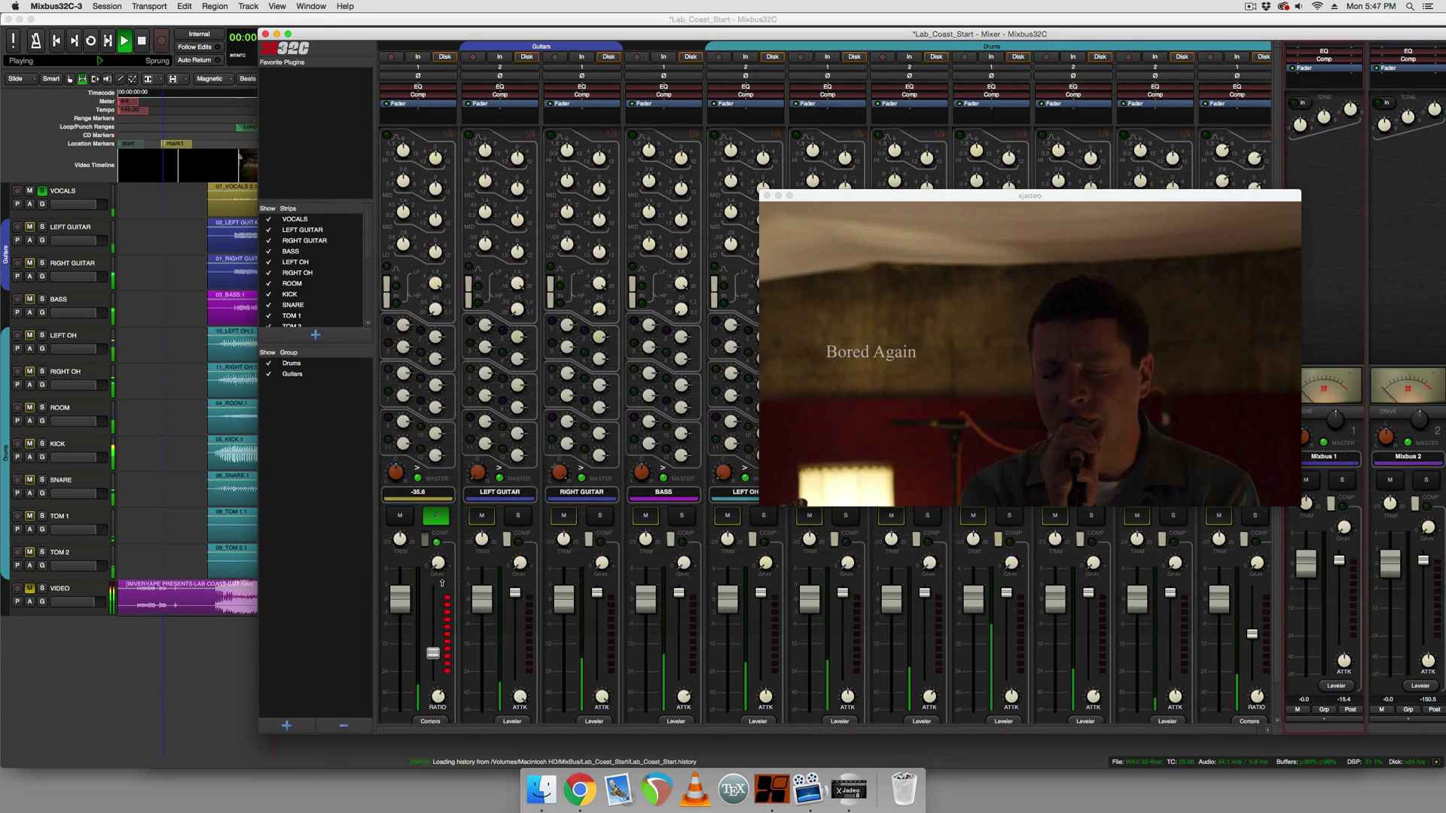
drag(442, 582, 443, 547)
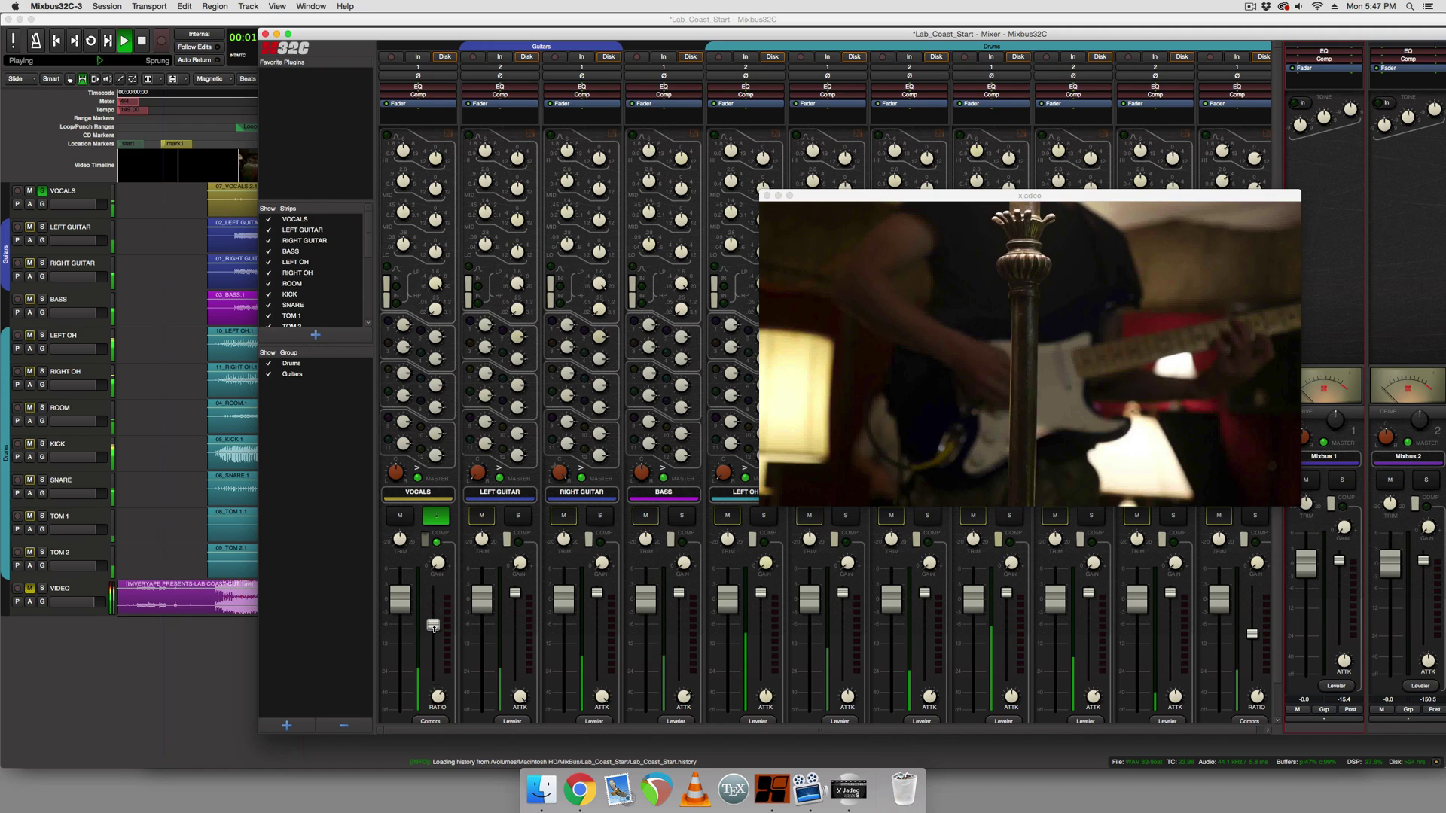
key(space)
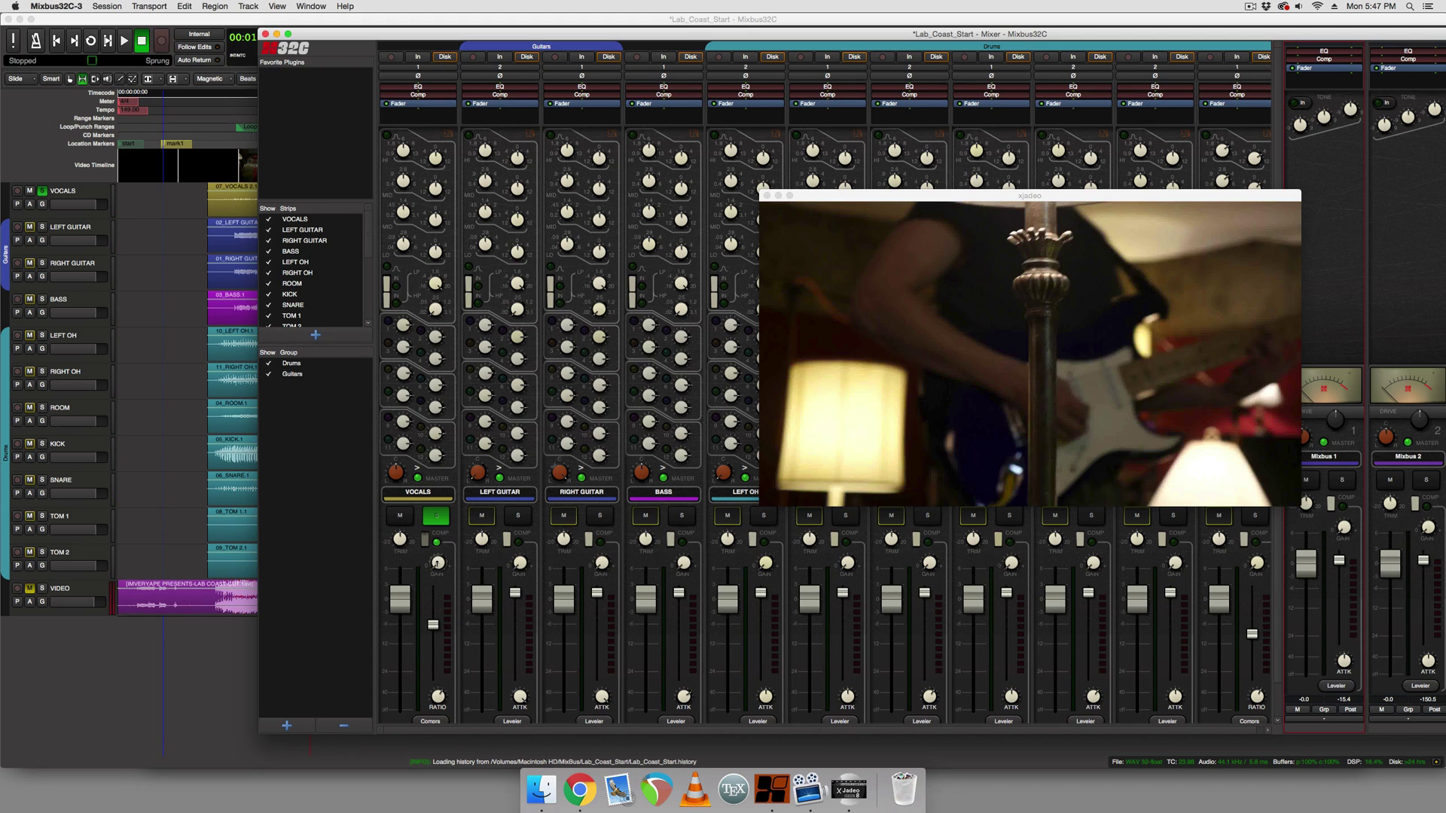
Compare the playing vocals with the VOCALS compressor bypassed and active, with the Mixer moved aside during the comparison.
click(438, 562)
drag(468, 31, 559, 29)
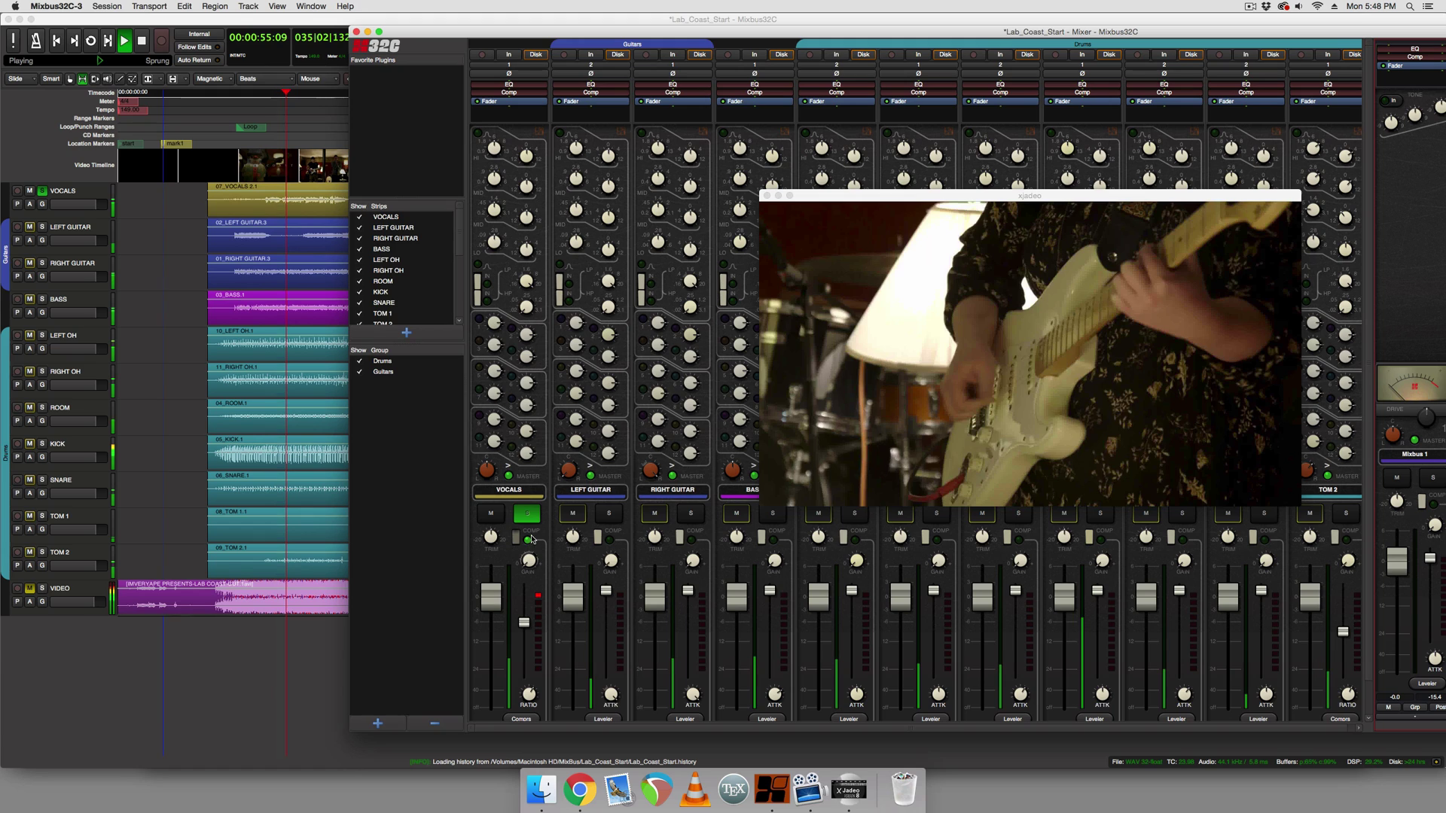
click(516, 539)
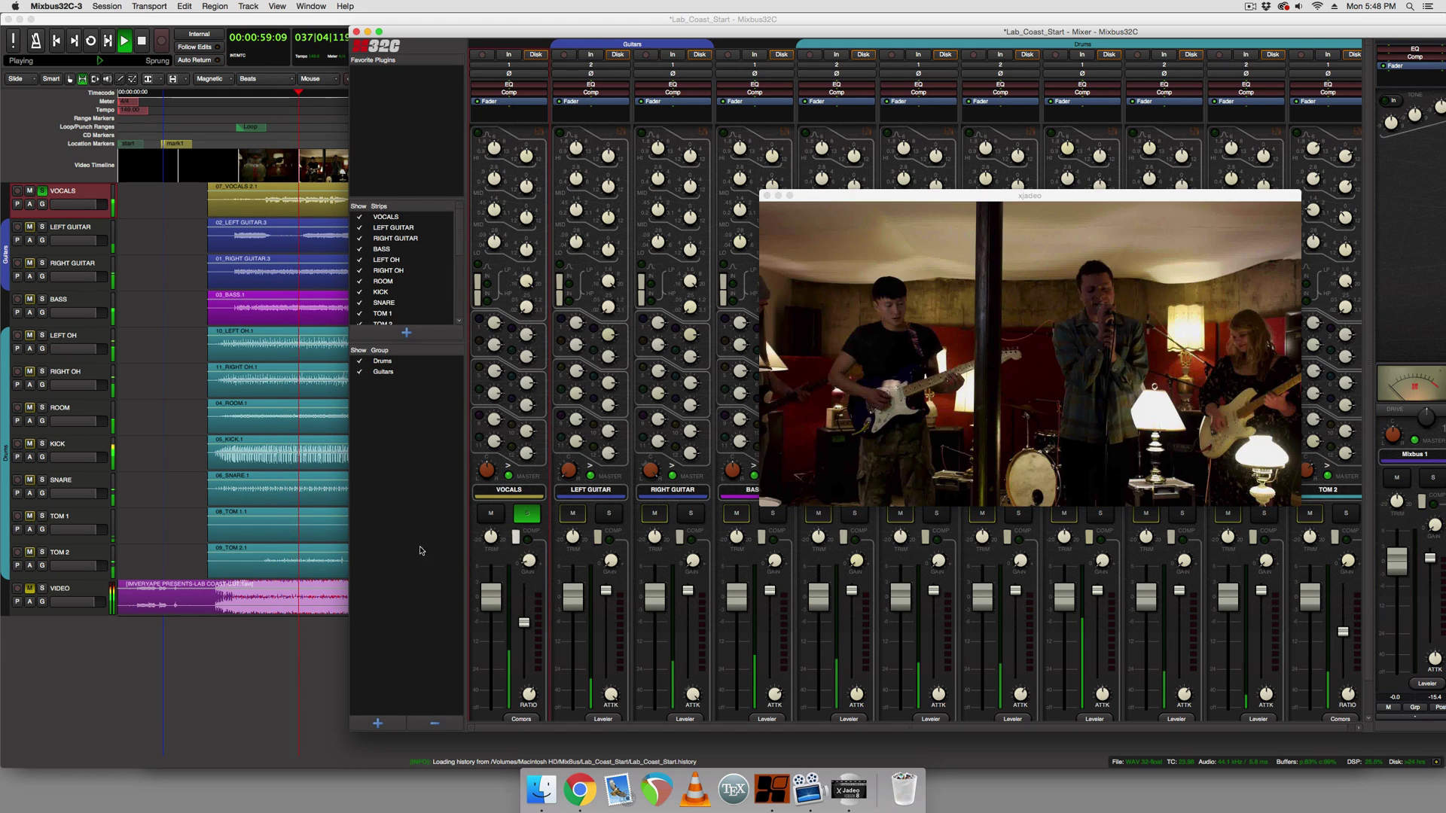
key(space)
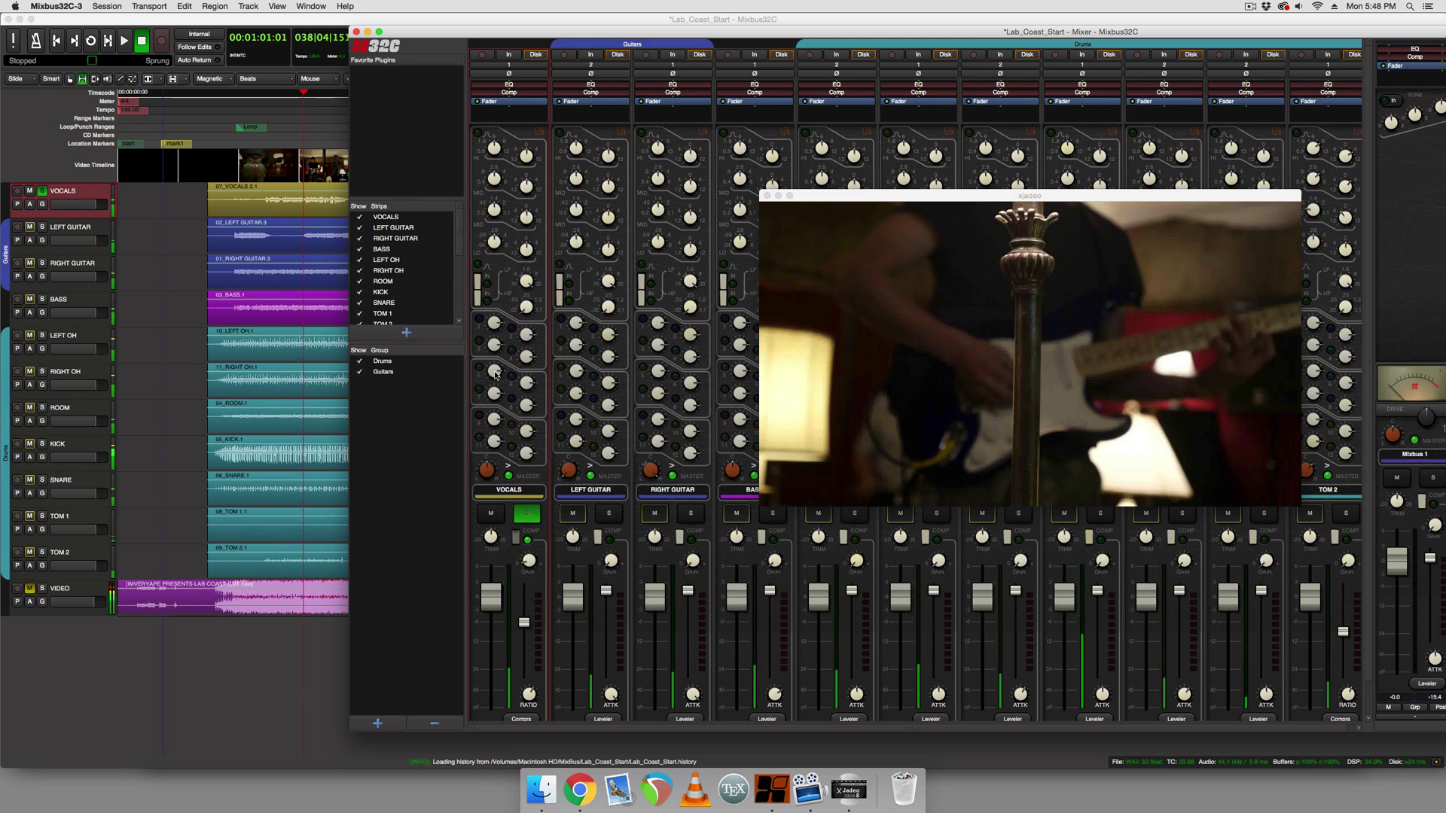
drag(546, 16, 286, 29)
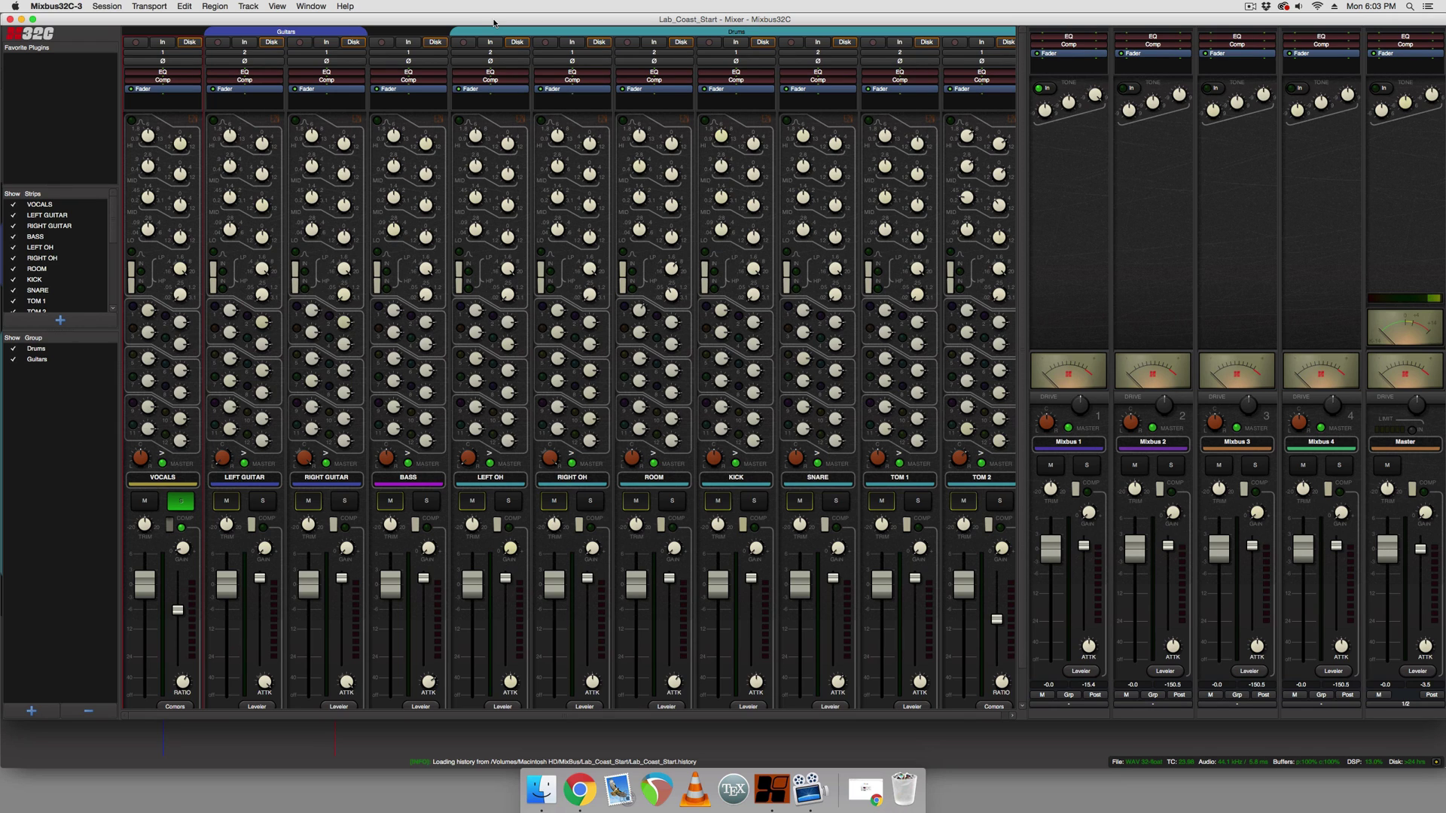
Play the soloed vocals from about 00:00:49, engage the VOCALS channel's filter section, and stop playback.
drag(493, 23, 848, 101)
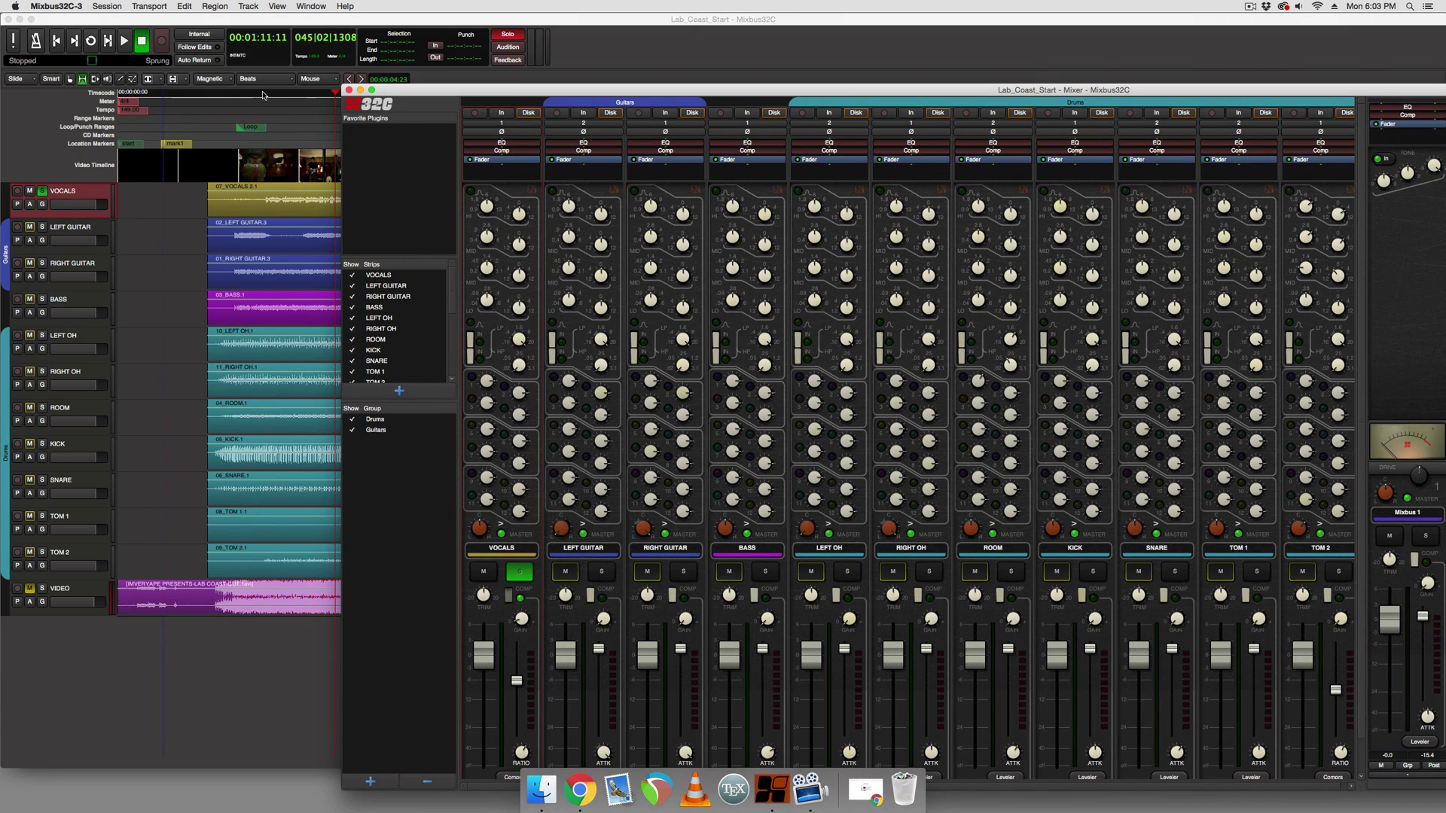
click(269, 96)
key(space)
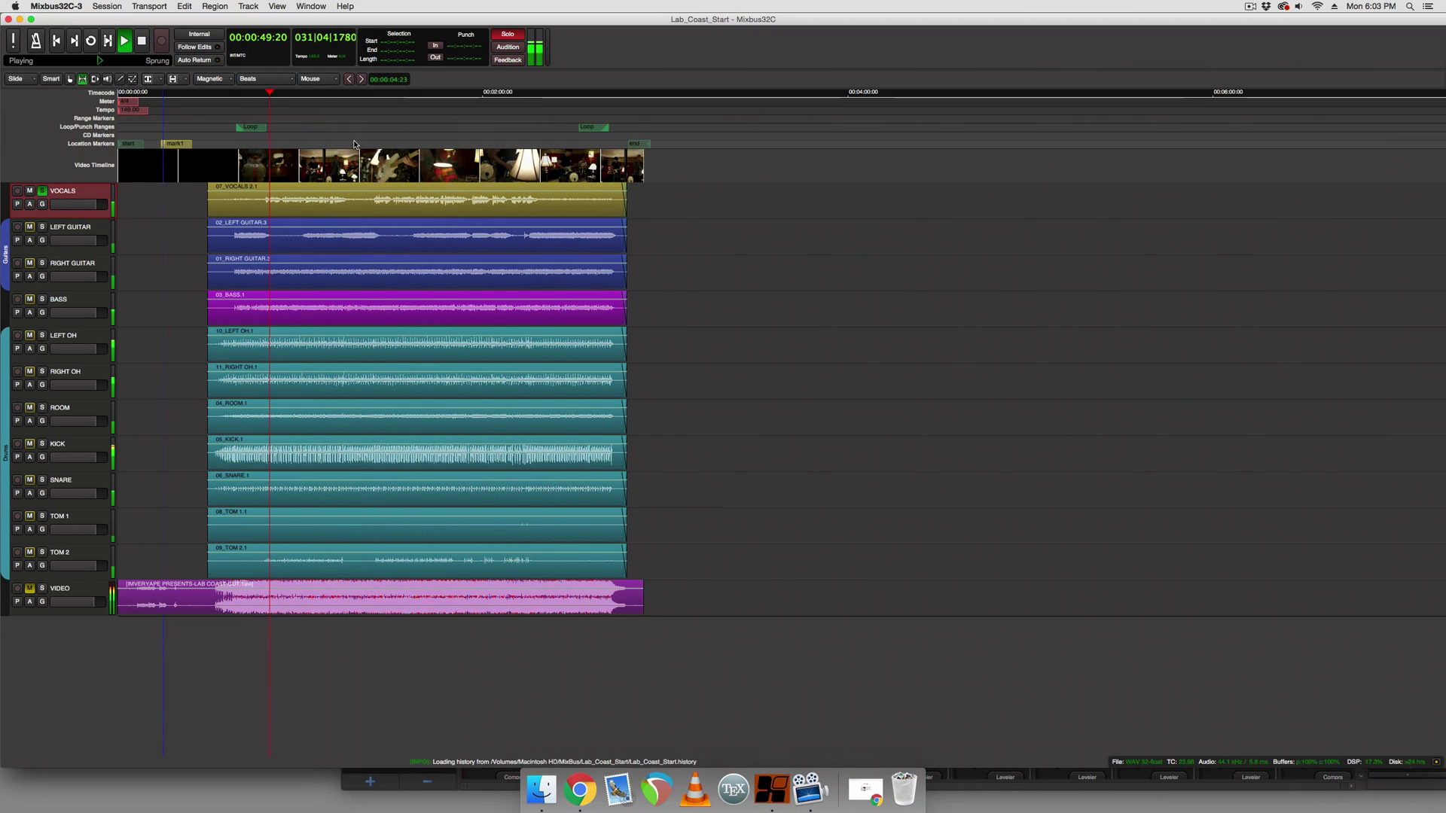
key(alt+m)
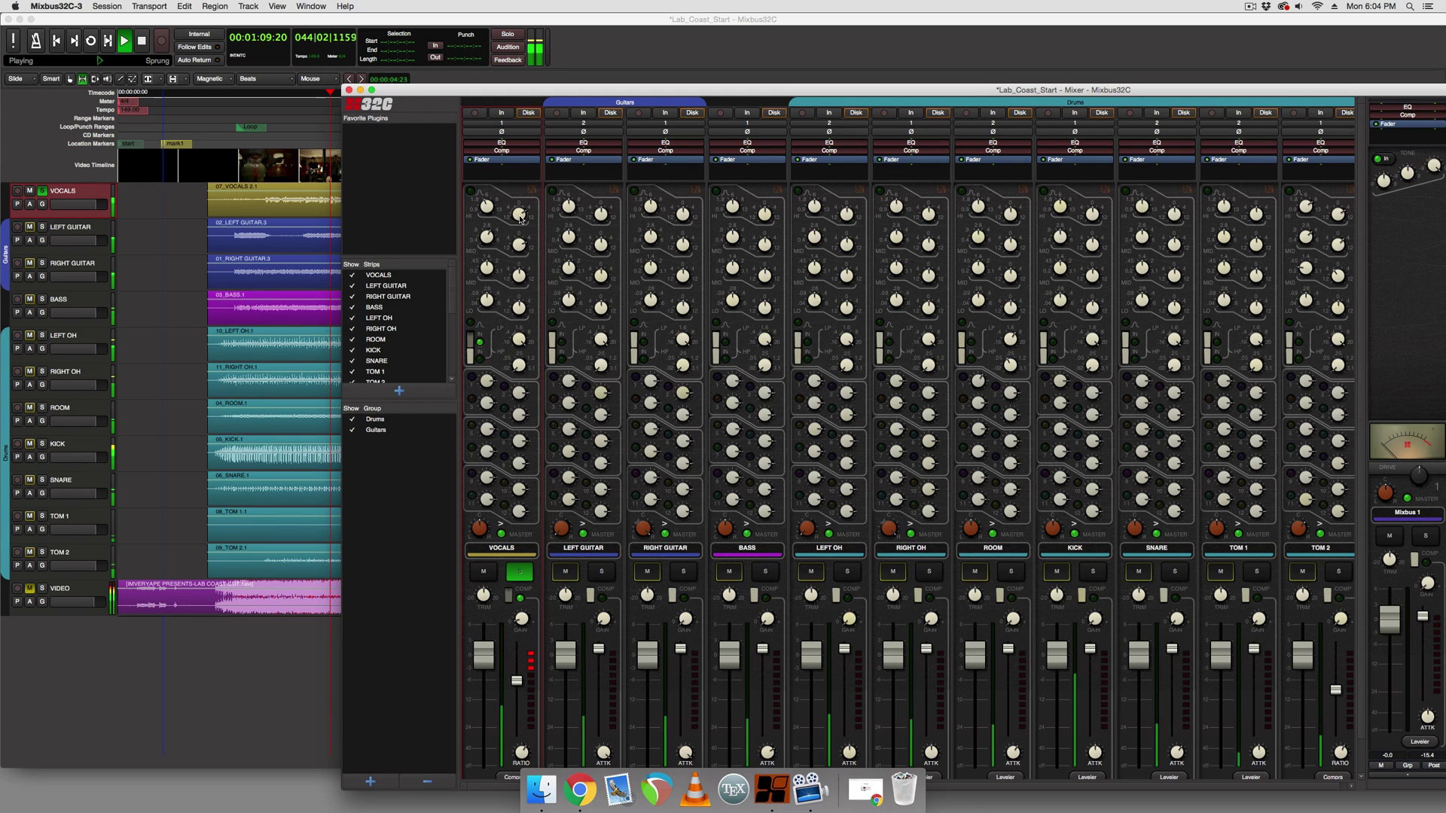
key(space)
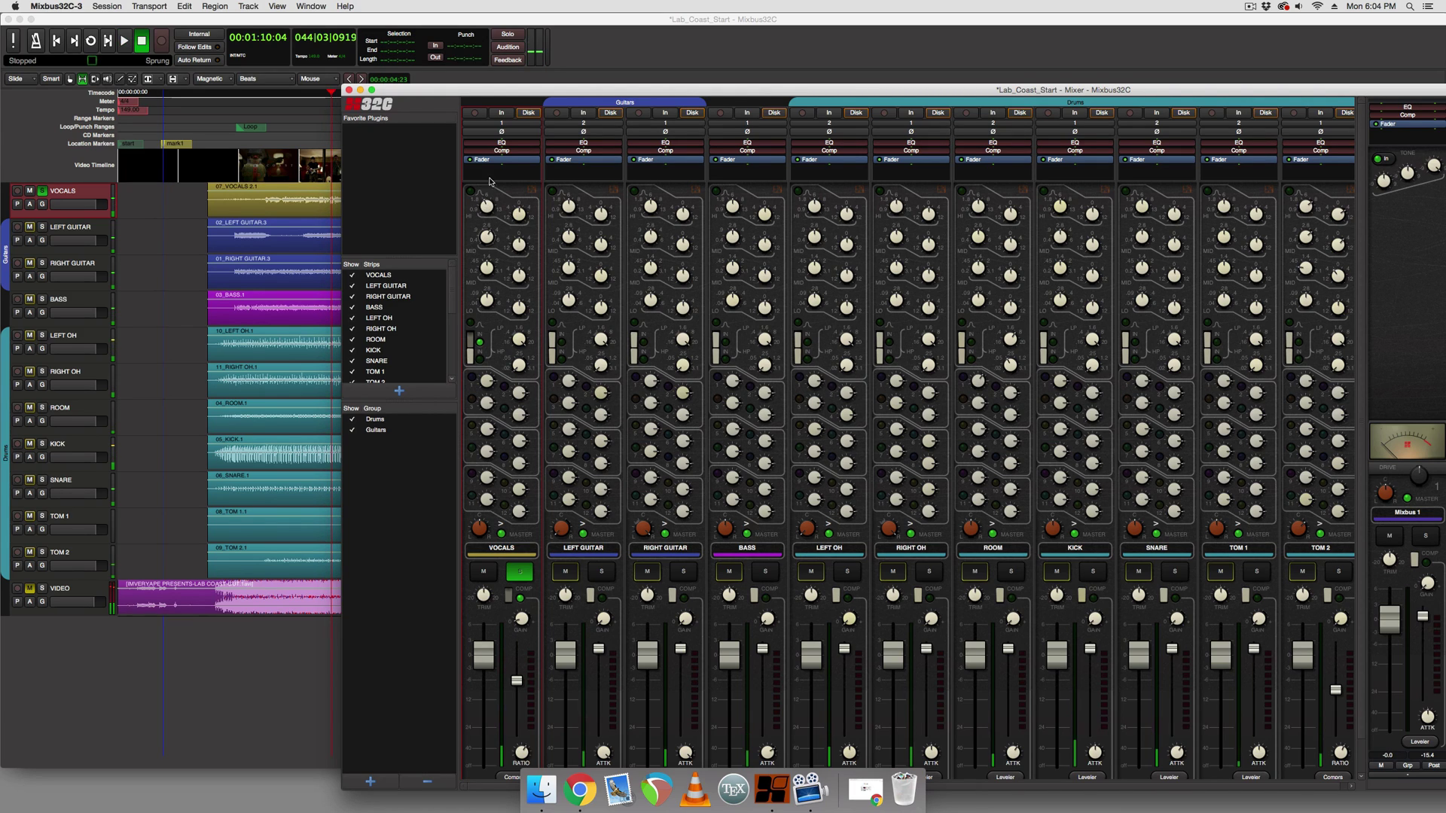
Bring all Mixer buses into view, switch off the tone EQ on Mixbus 1 and rename that bus Vocal Sparkle.
drag(493, 89, 240, 14)
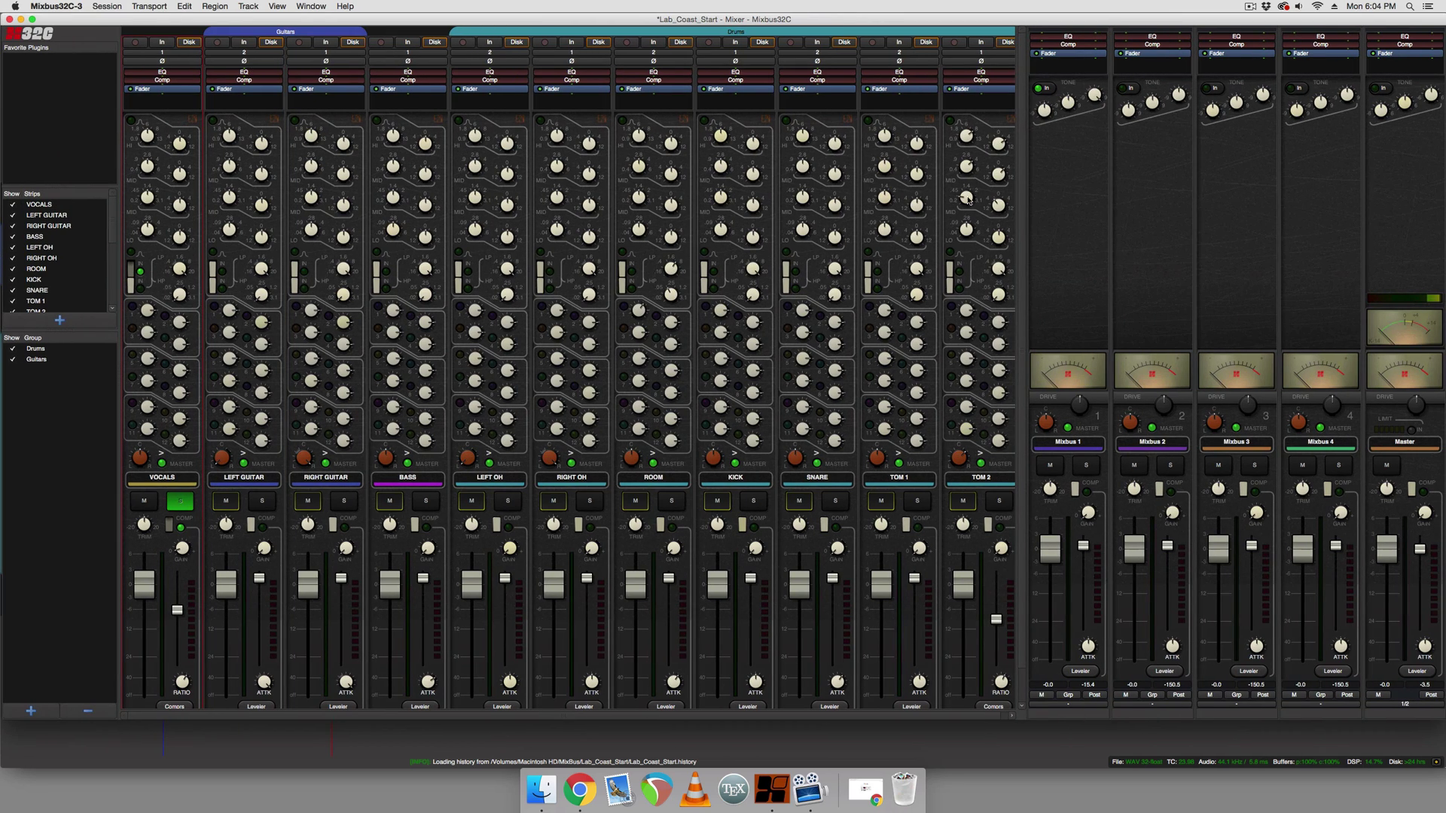
click(1039, 88)
click(1069, 443)
click(1108, 448)
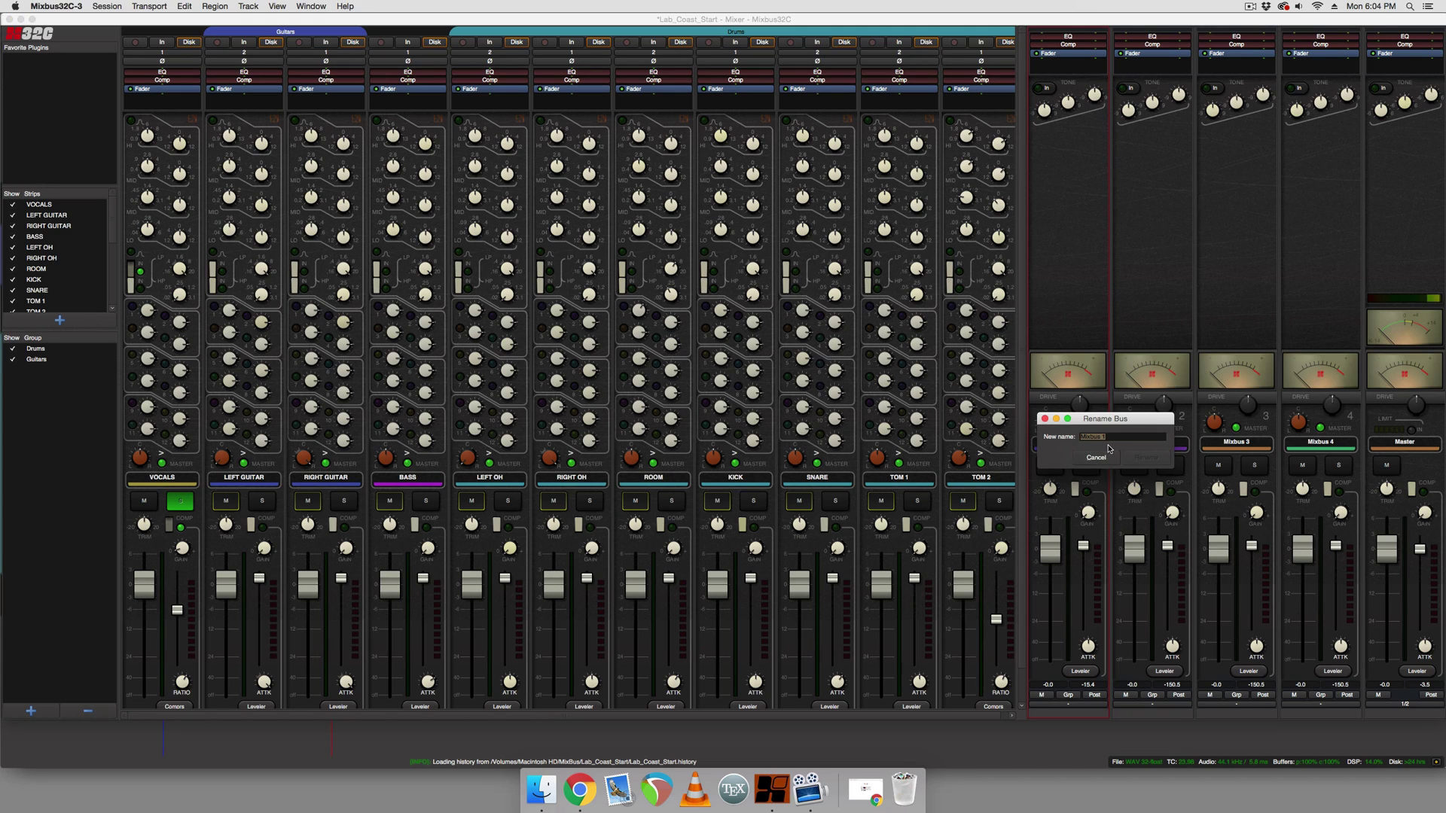
text(Vocal Sparkle)
key(Return)
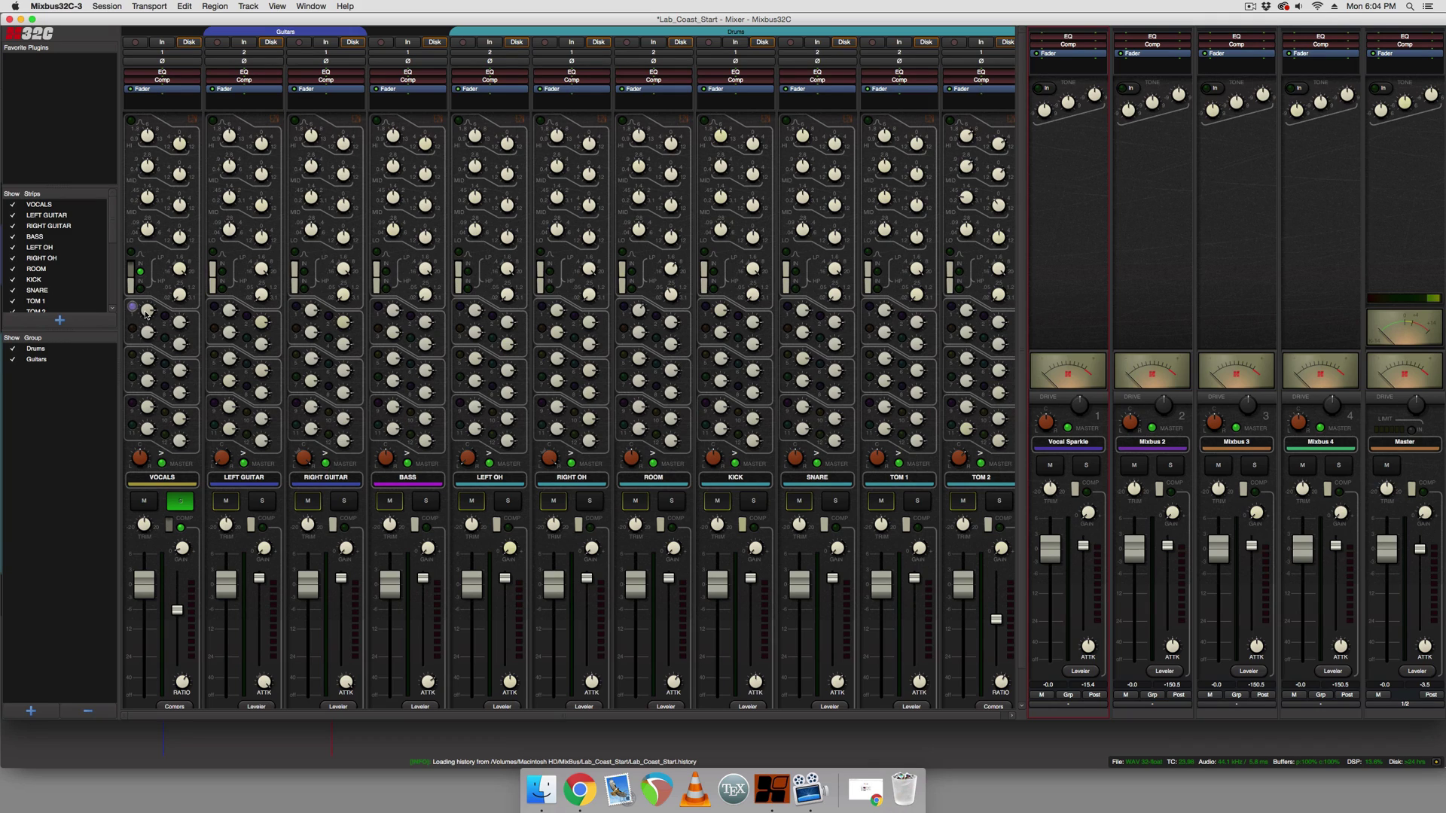
Adjust the VOCALS send to the Vocal Sparkle bus and insert Harrison's XT-LC Lookahead Compressor (Stereo) on that bus.
mouse_move(147, 331)
mouse_down()
mouse_move(144, 465)
mouse_move(152, 317)
mouse_up()
right_click(1067, 71)
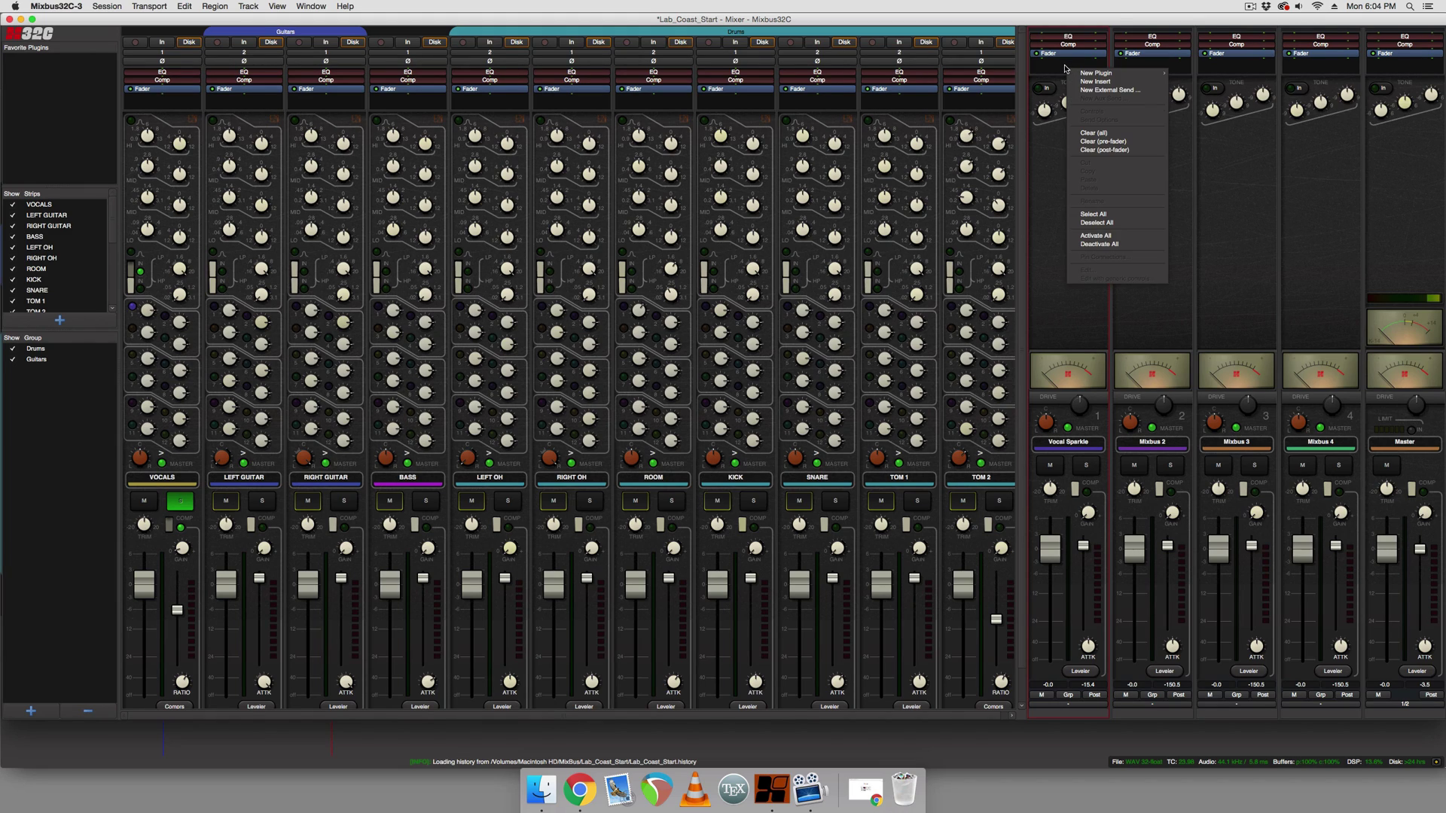
key(Escape)
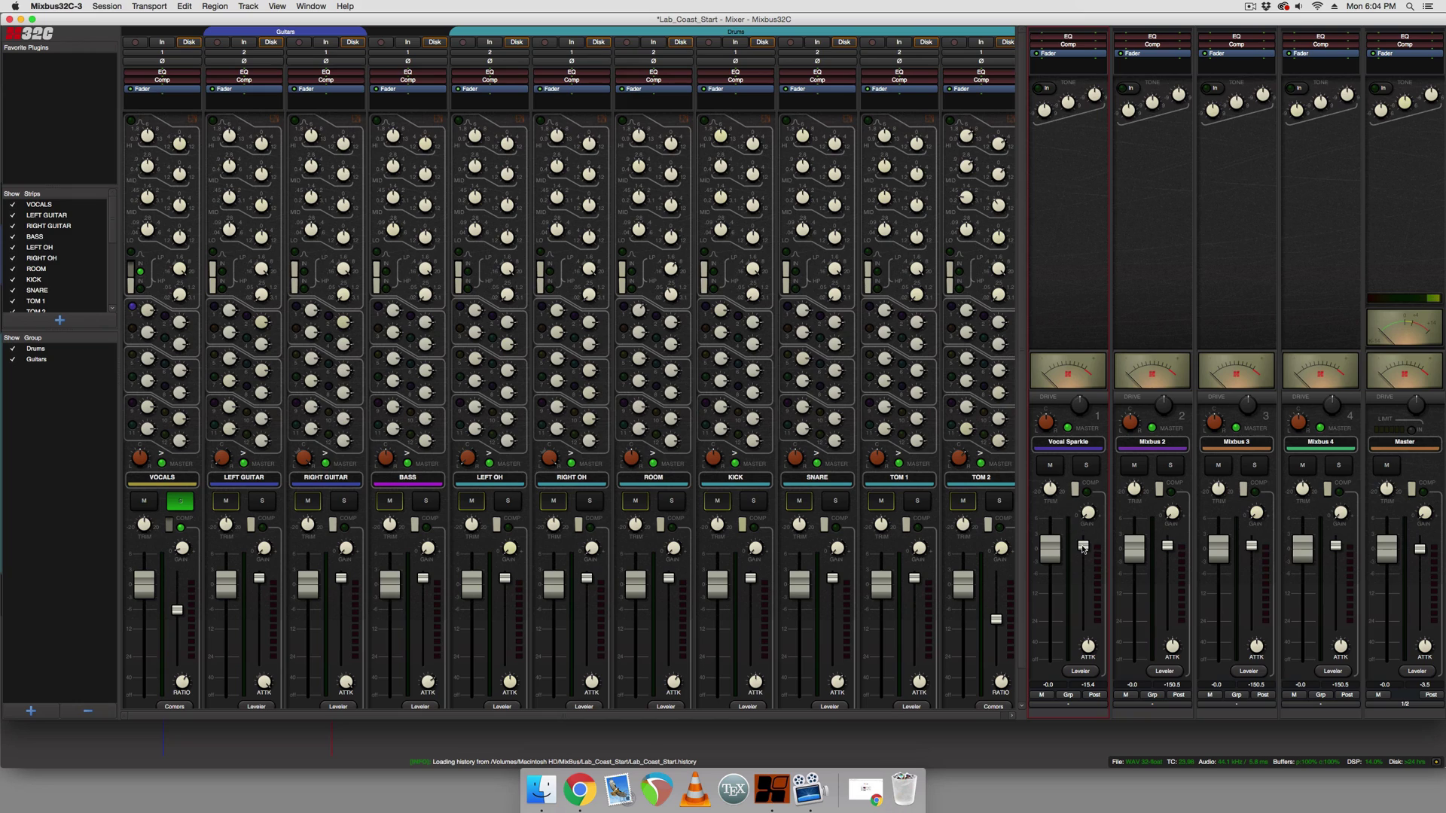
right_click(1070, 66)
mouse_move(1157, 67)
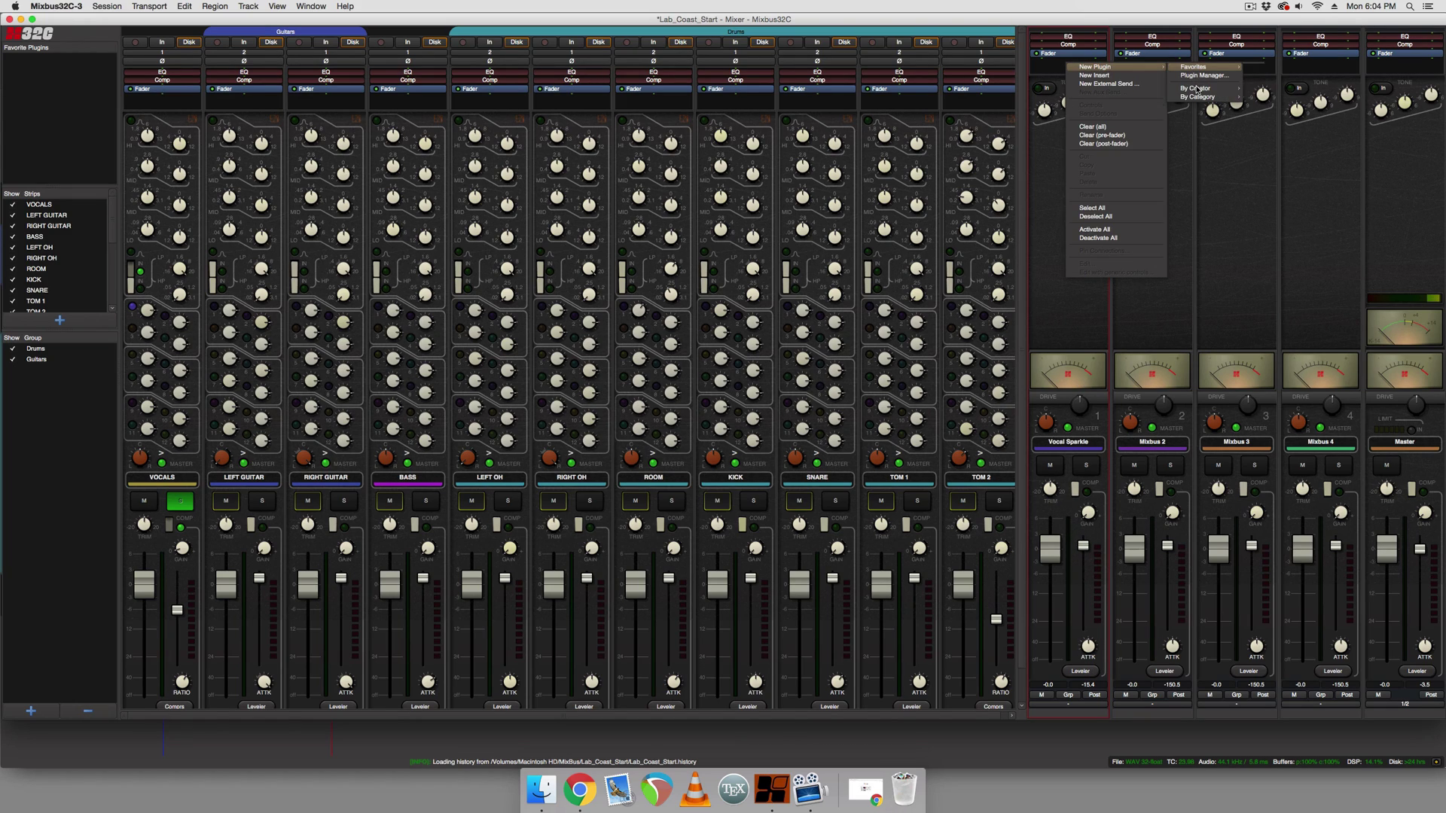
mouse_move(1198, 91)
mouse_move(1264, 91)
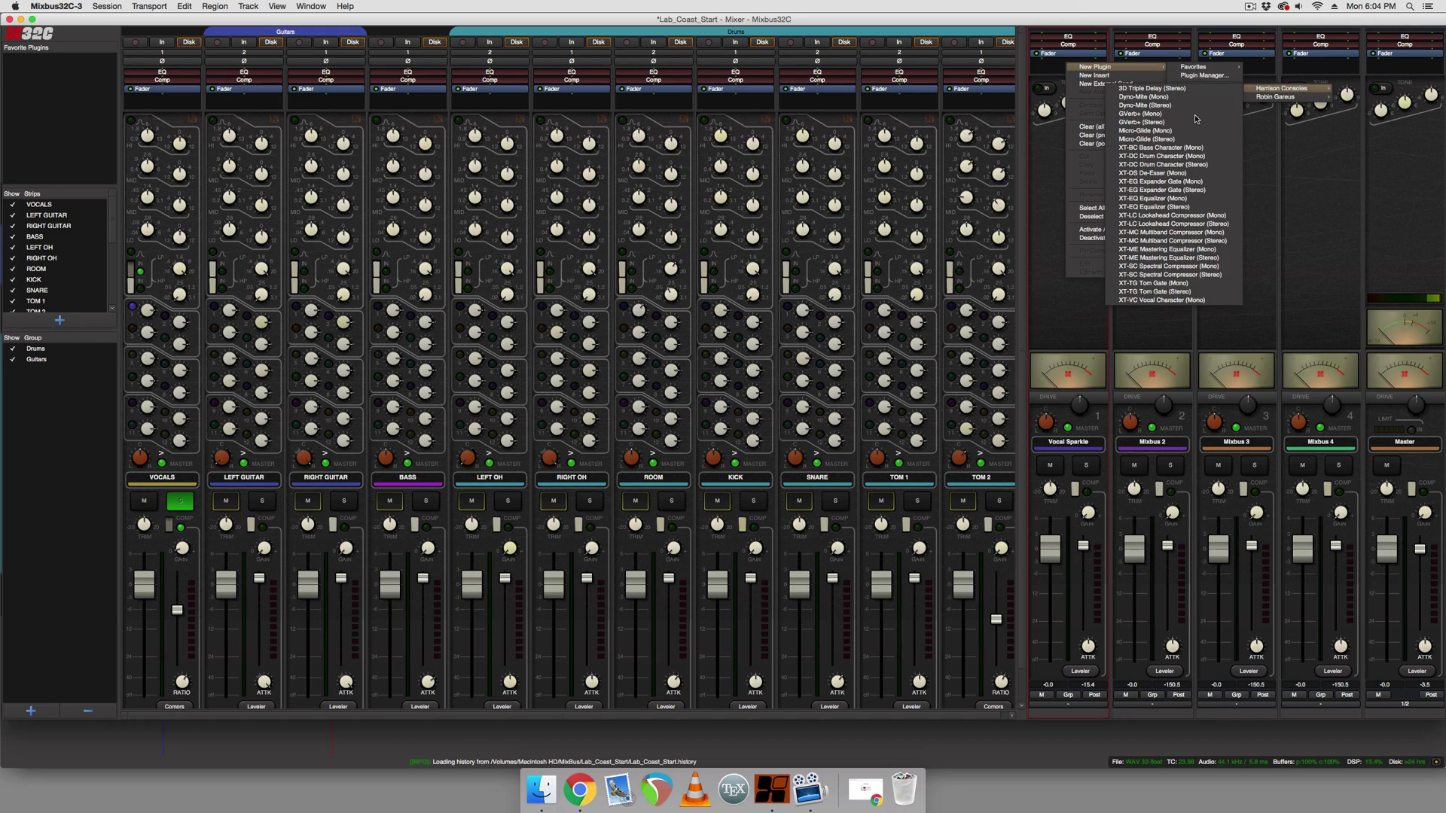
click(1159, 224)
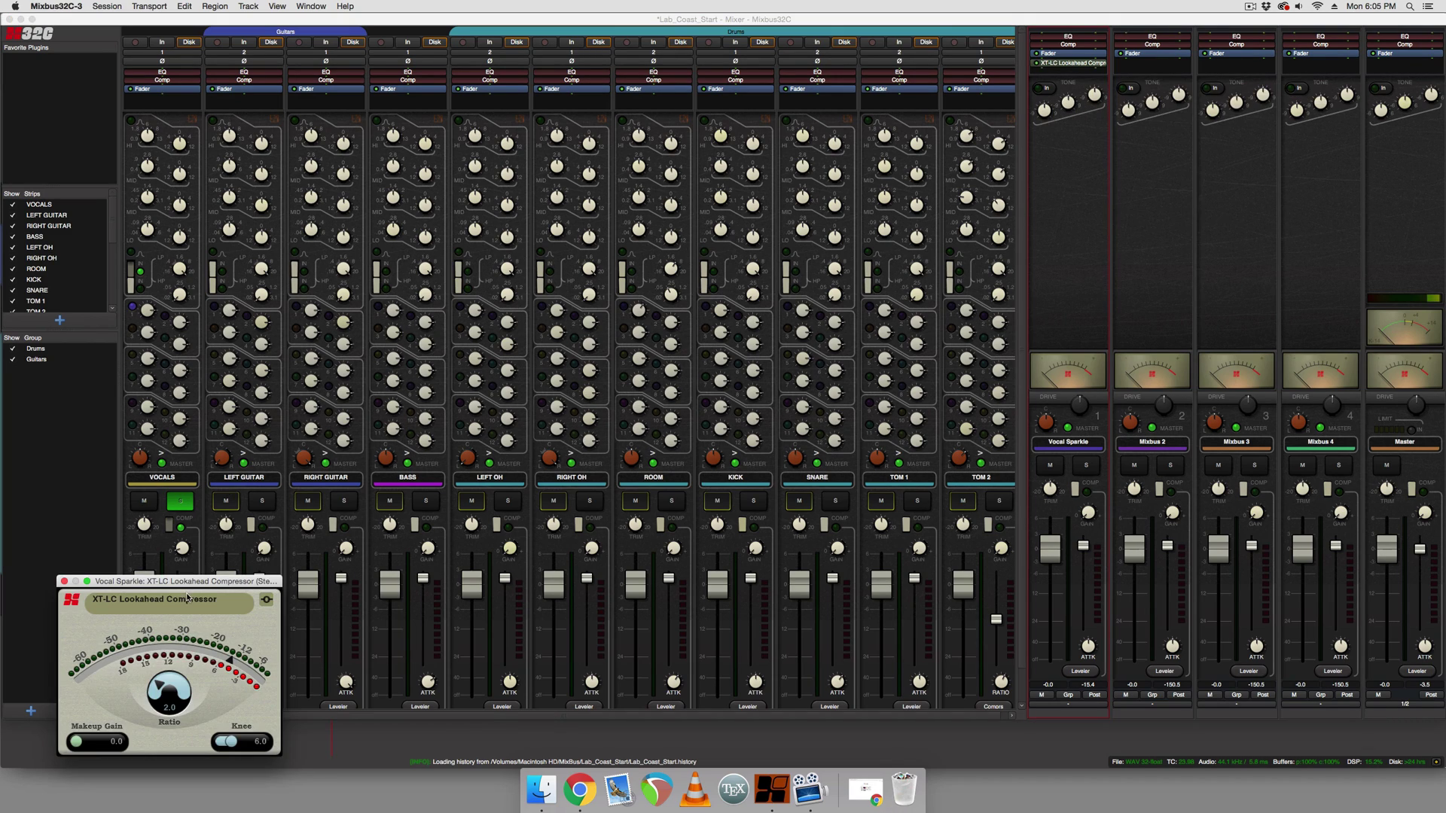
drag(201, 581, 546, 228)
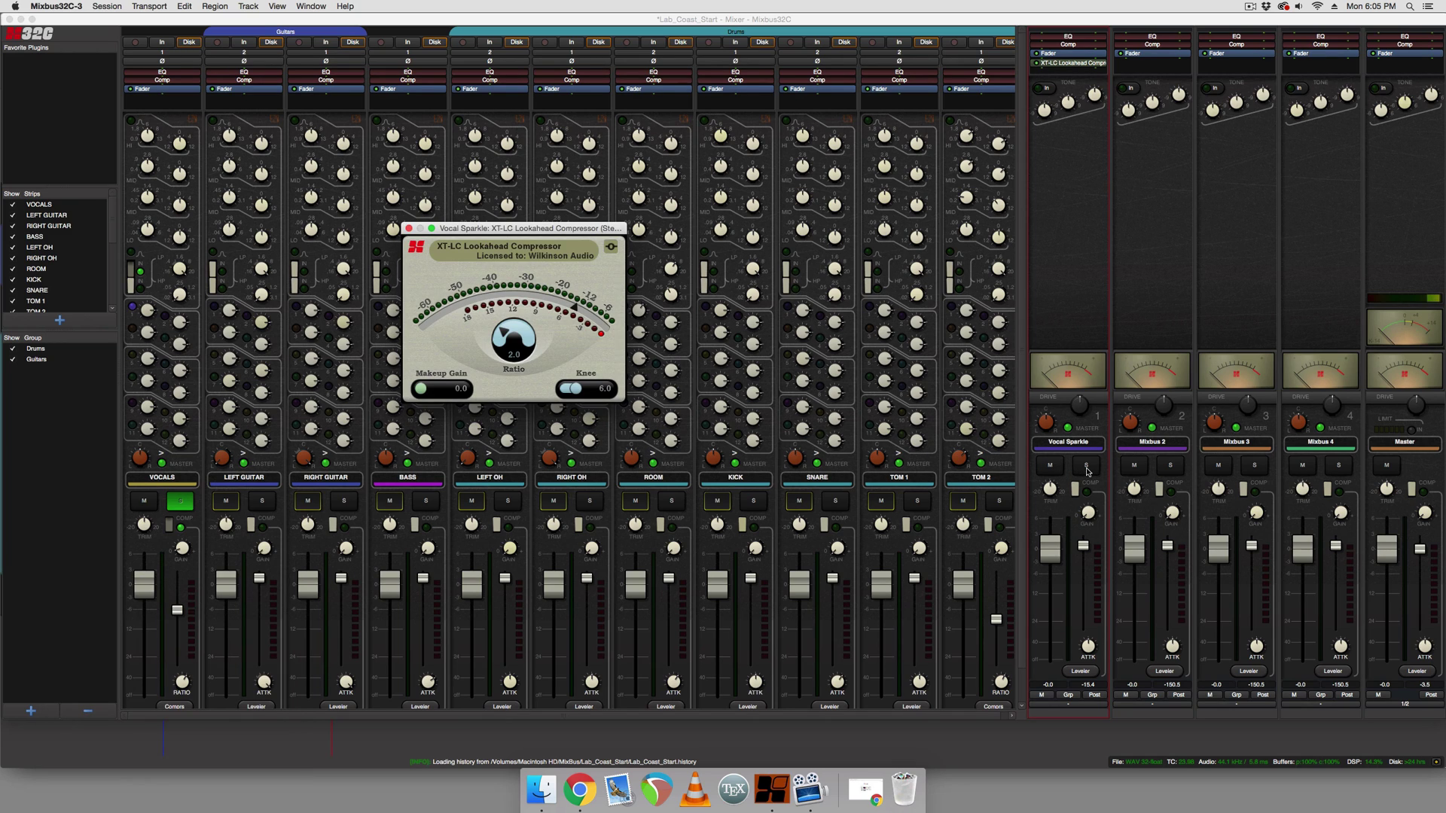
With the Vocal Sparkle bus soloed and playing from about 00:00:50, set its compressor's ratio to 20 and threshold to about -40.
click(1085, 465)
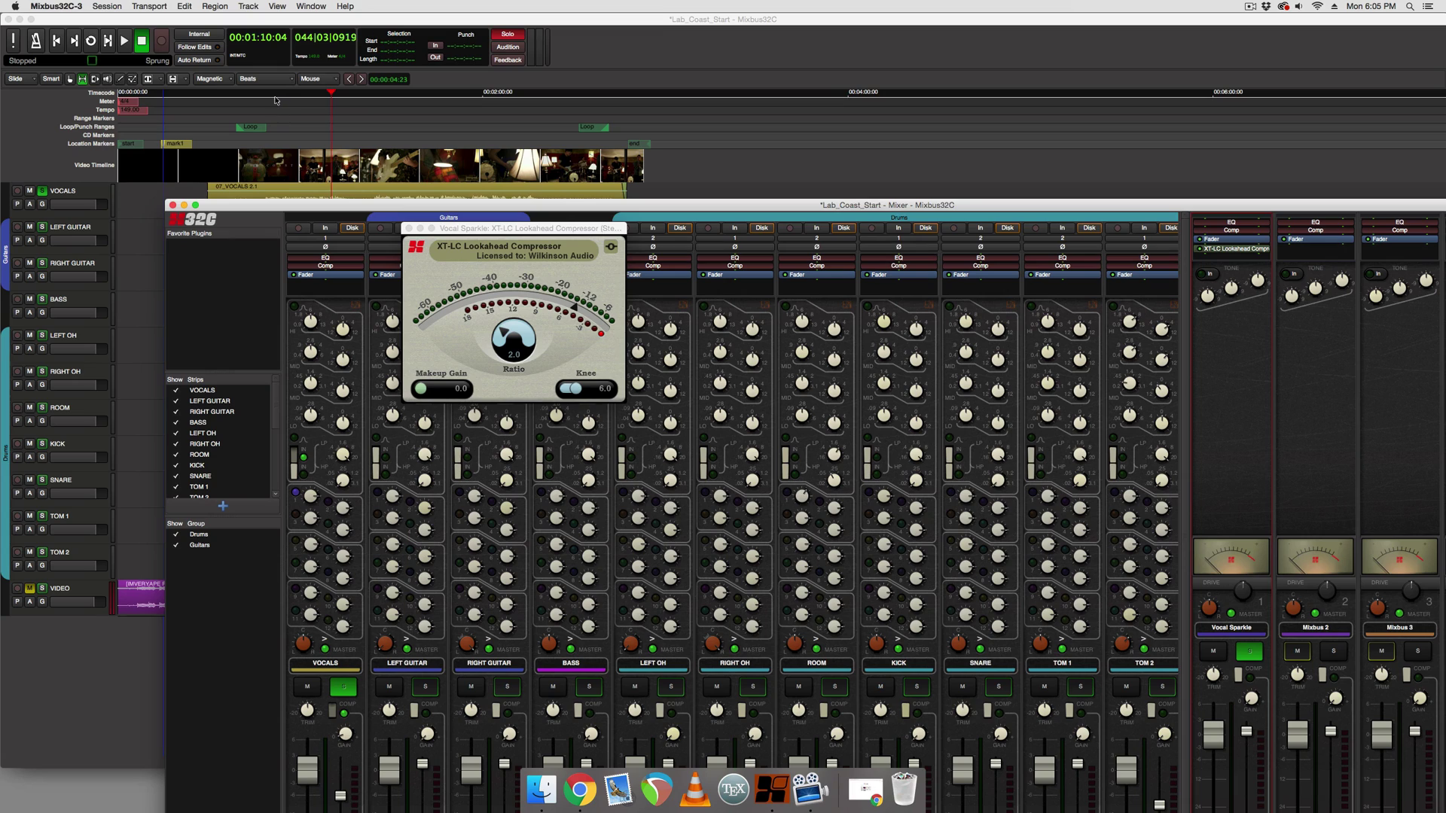
click(275, 100)
key(alt+m)
key(space)
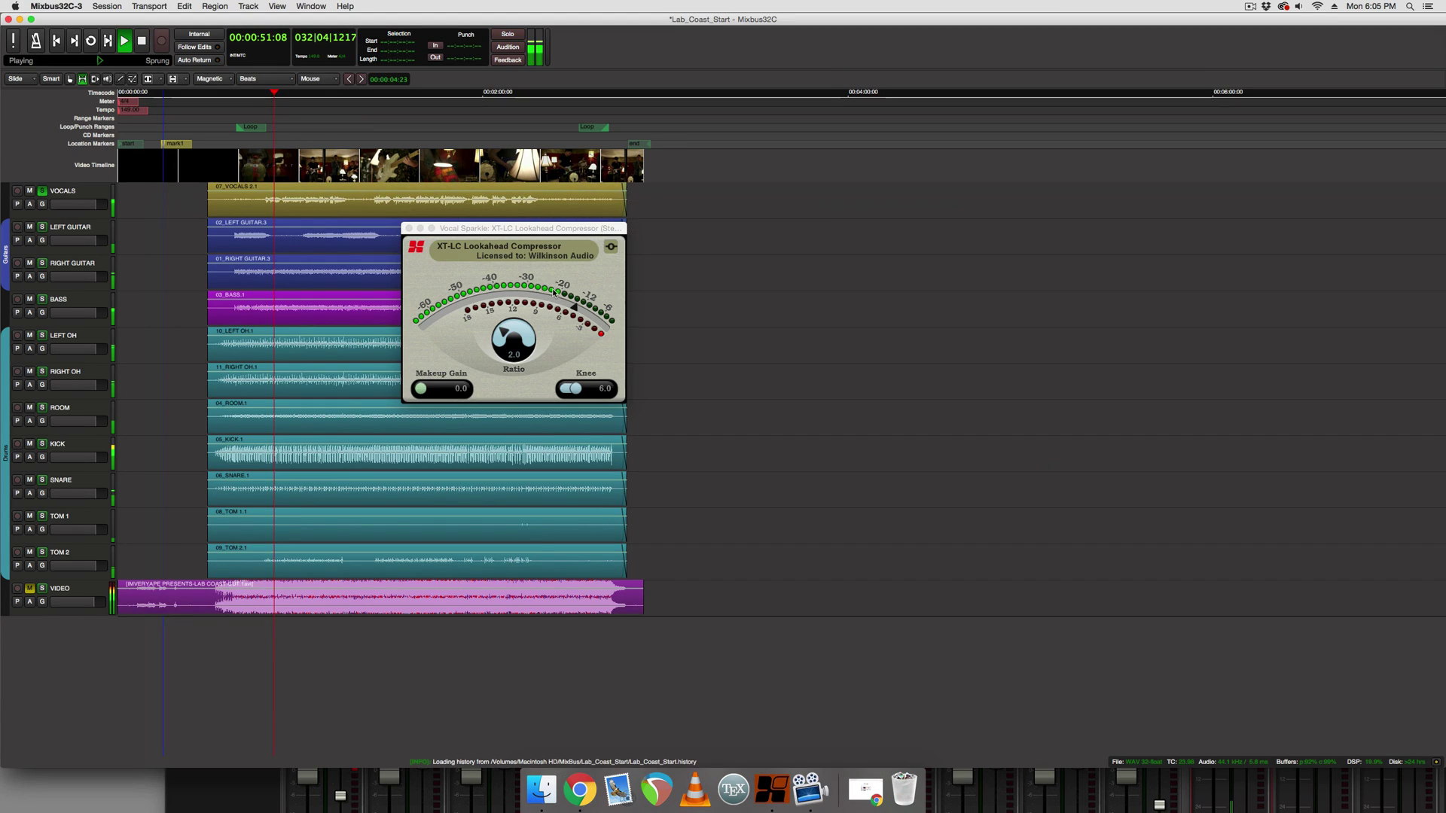
click(573, 304)
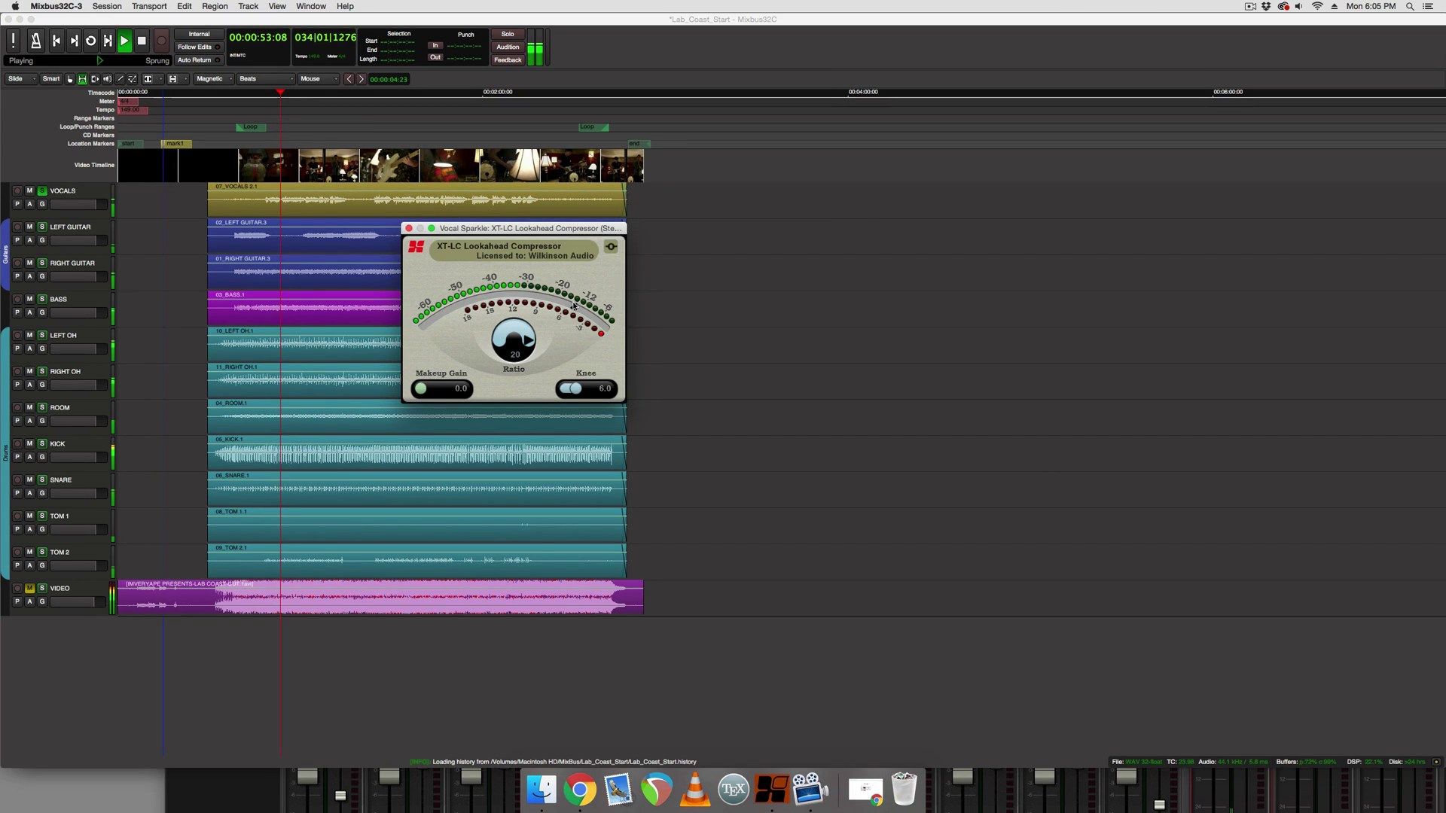
drag(573, 303, 502, 307)
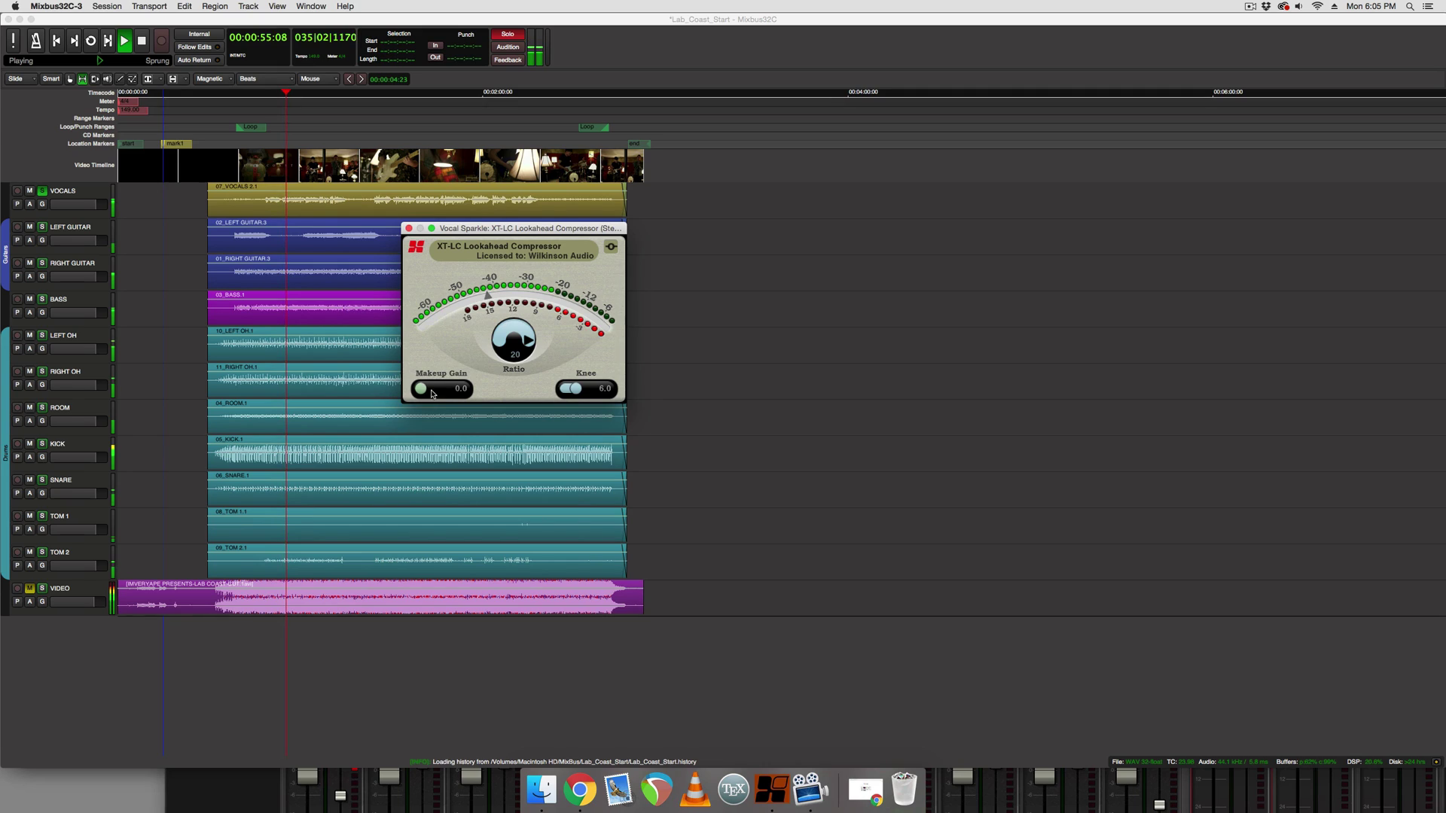
Set the compressor's makeup gain to 15, knee to 10 and threshold slightly below -40, ending with its window closed and playback stopped.
drag(436, 393, 463, 389)
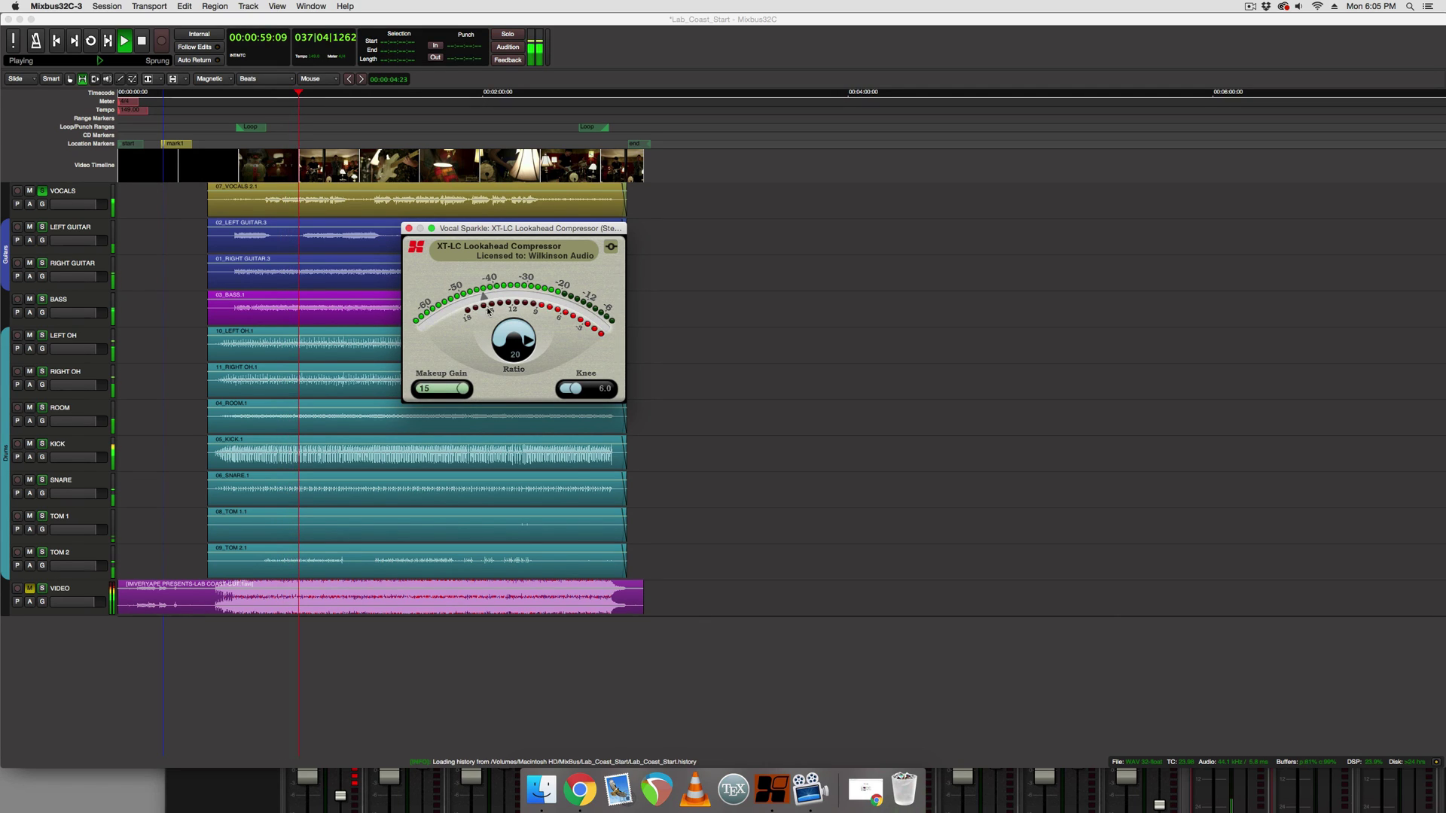
drag(488, 311, 494, 296)
drag(575, 389, 541, 391)
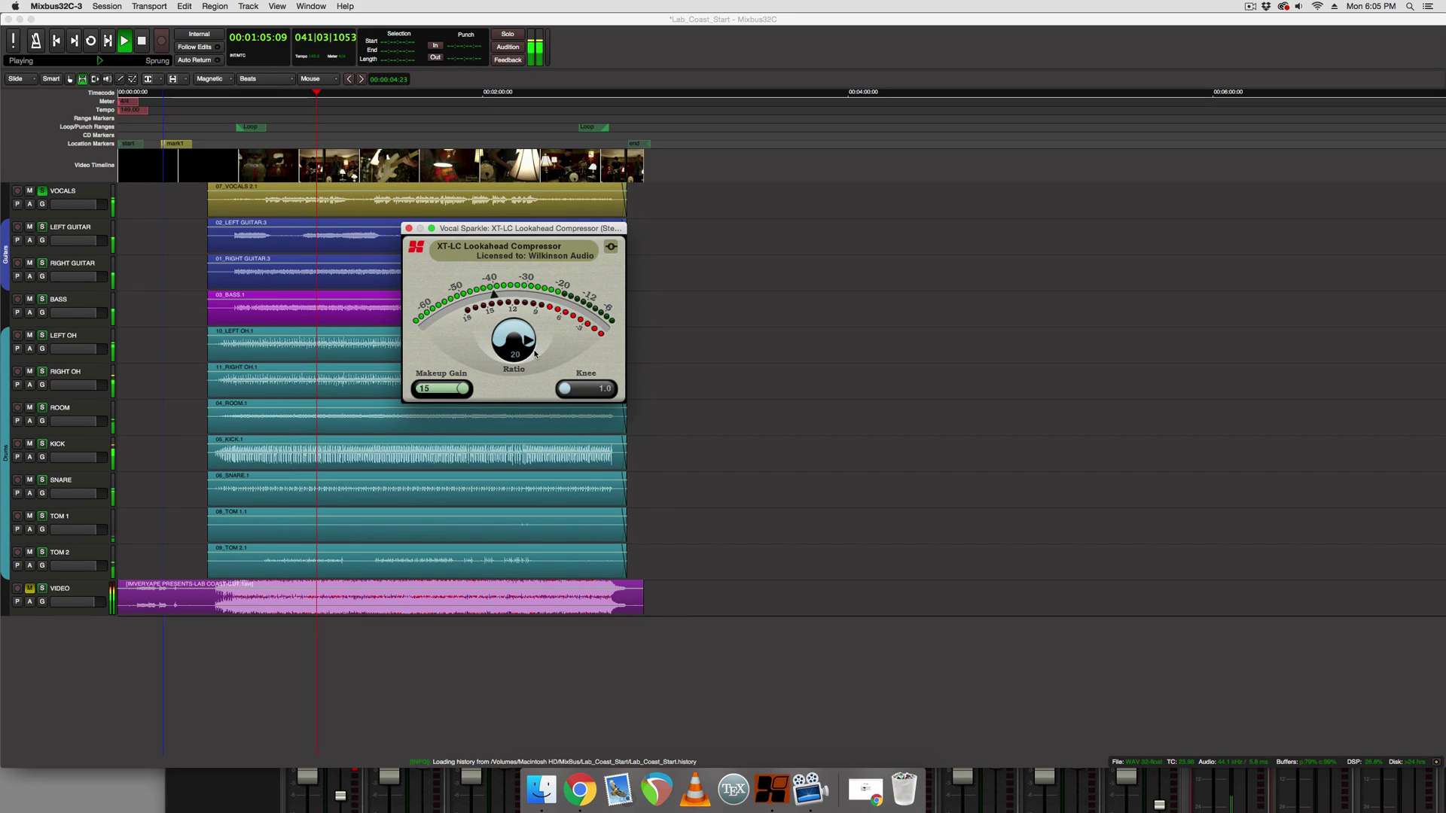
scroll(597, 395, up, 5)
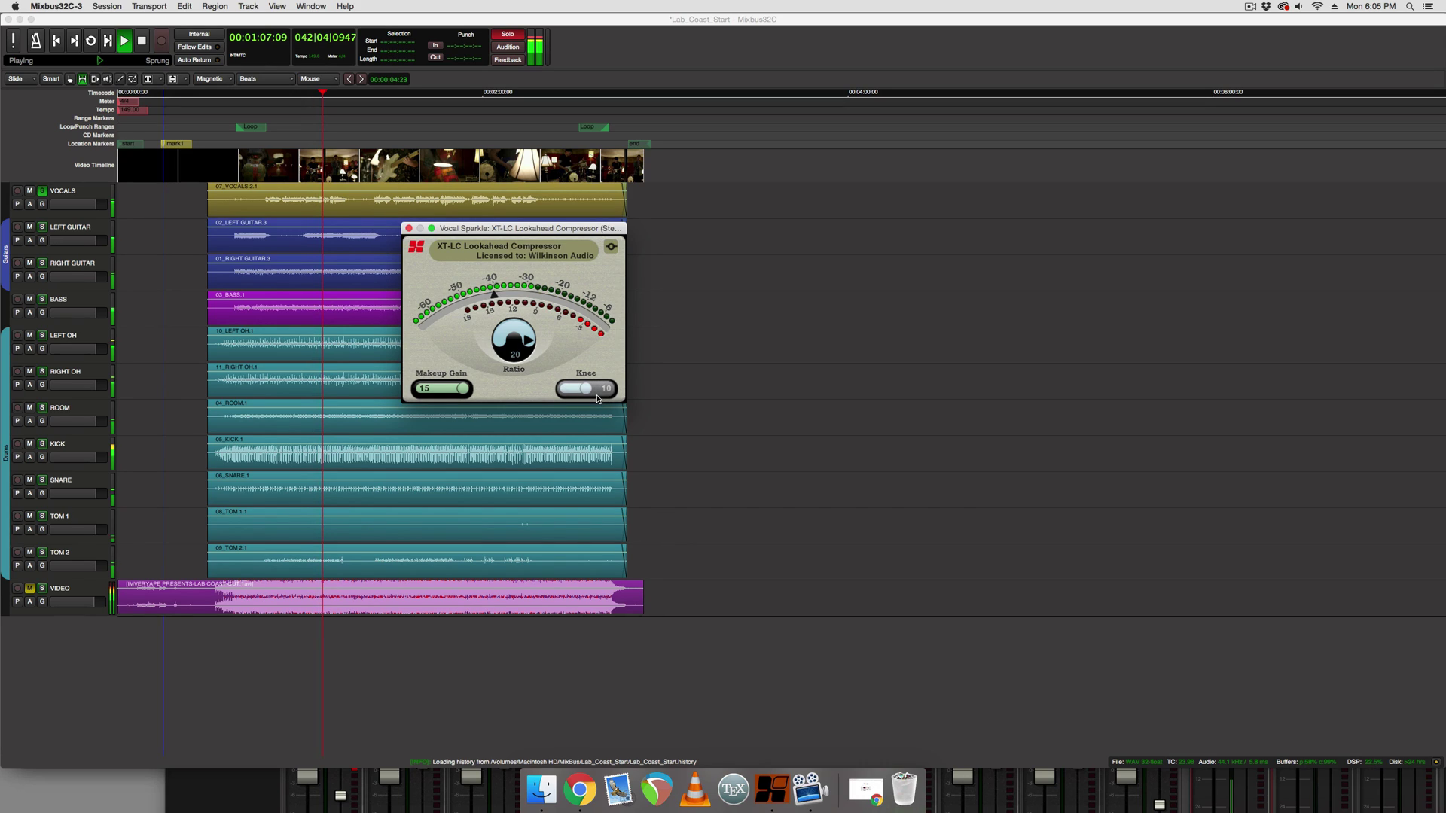
scroll(597, 395, down, 3)
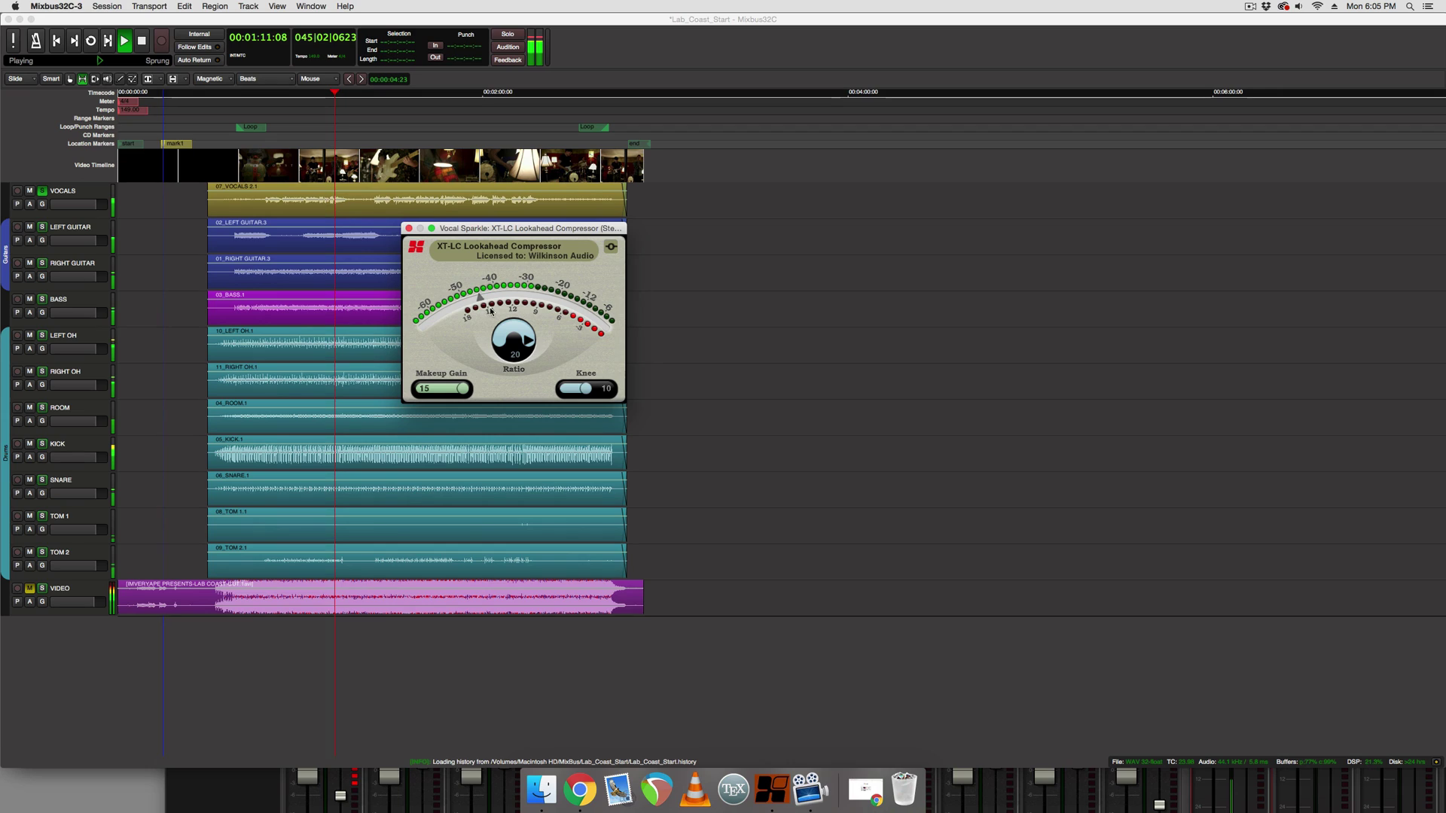
click(408, 230)
key(space)
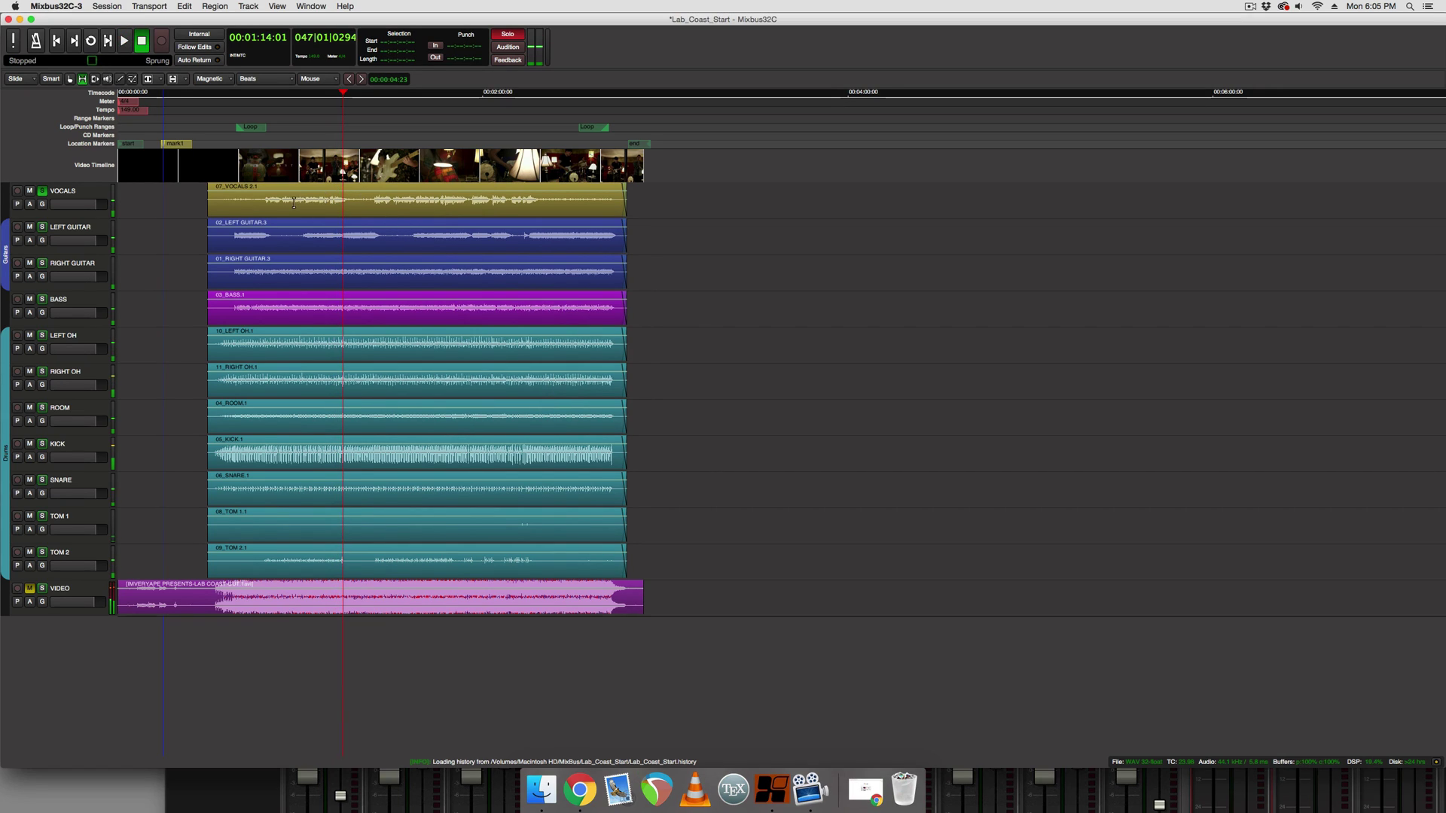
Cue the song to about 00:00:49, switch on the Vocal Sparkle bus's tone EQ and adjust its high-frequency control.
click(293, 203)
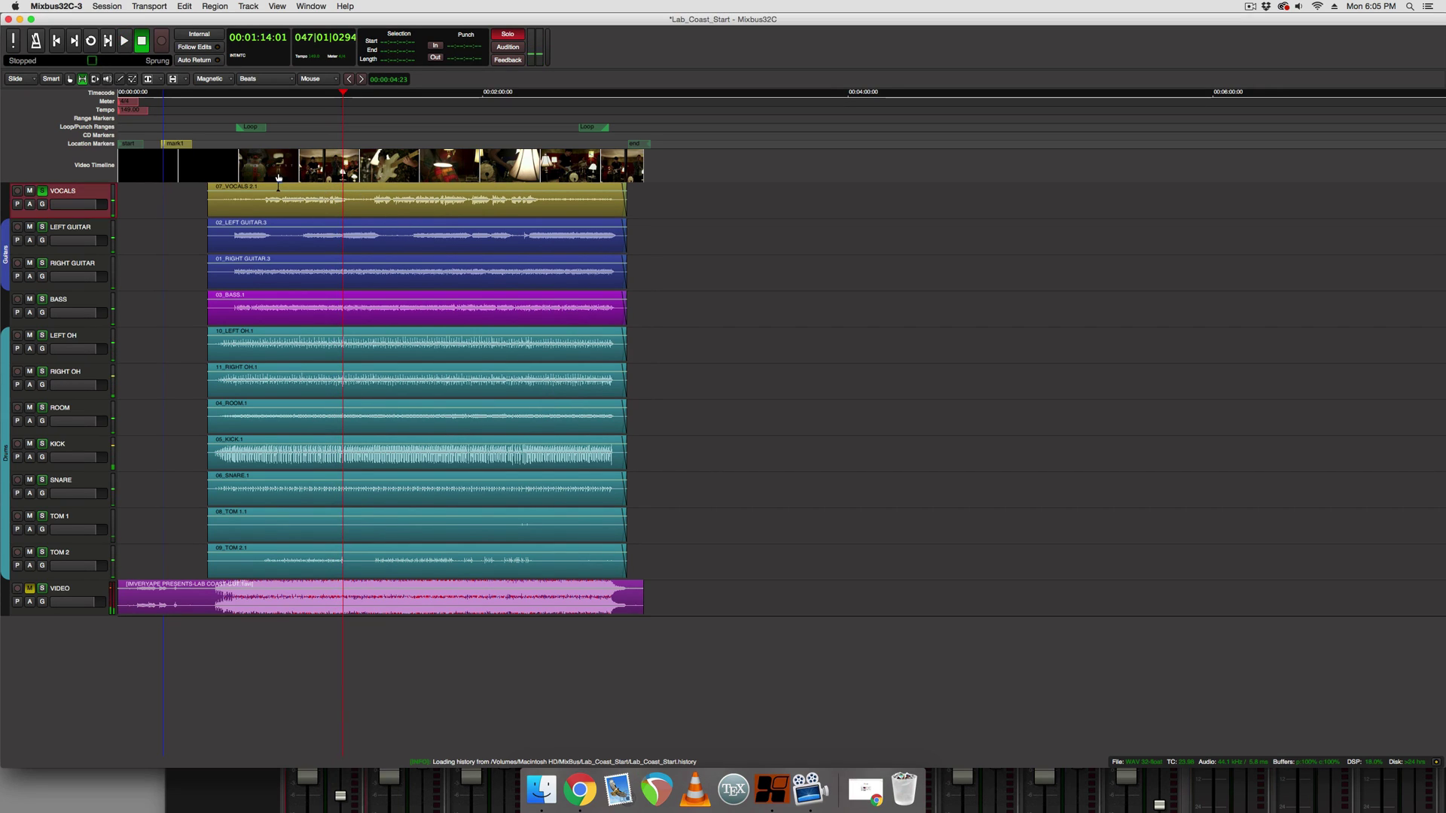
click(271, 98)
key(alt+m)
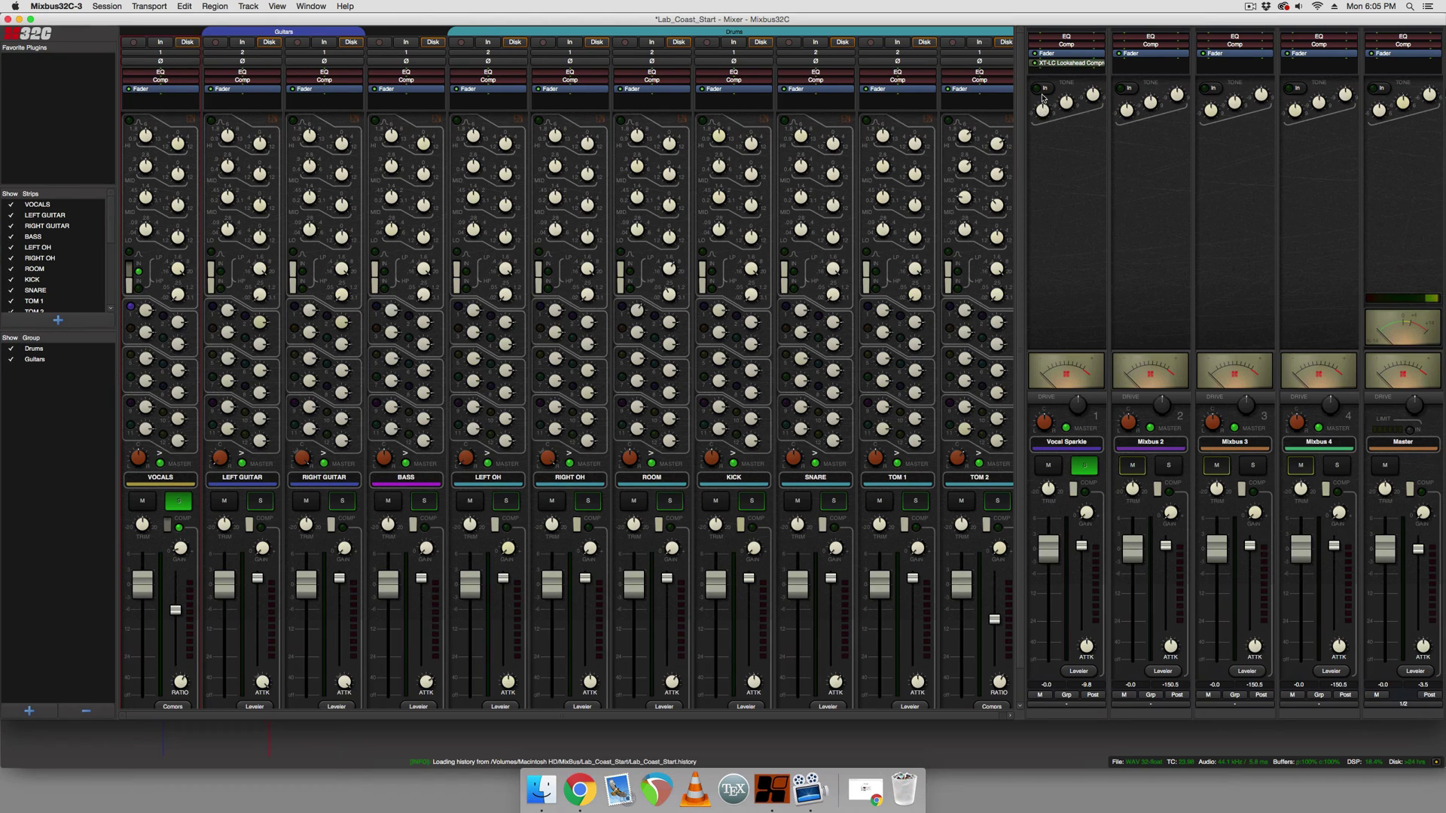
click(1099, 96)
key(ctrl+Right)
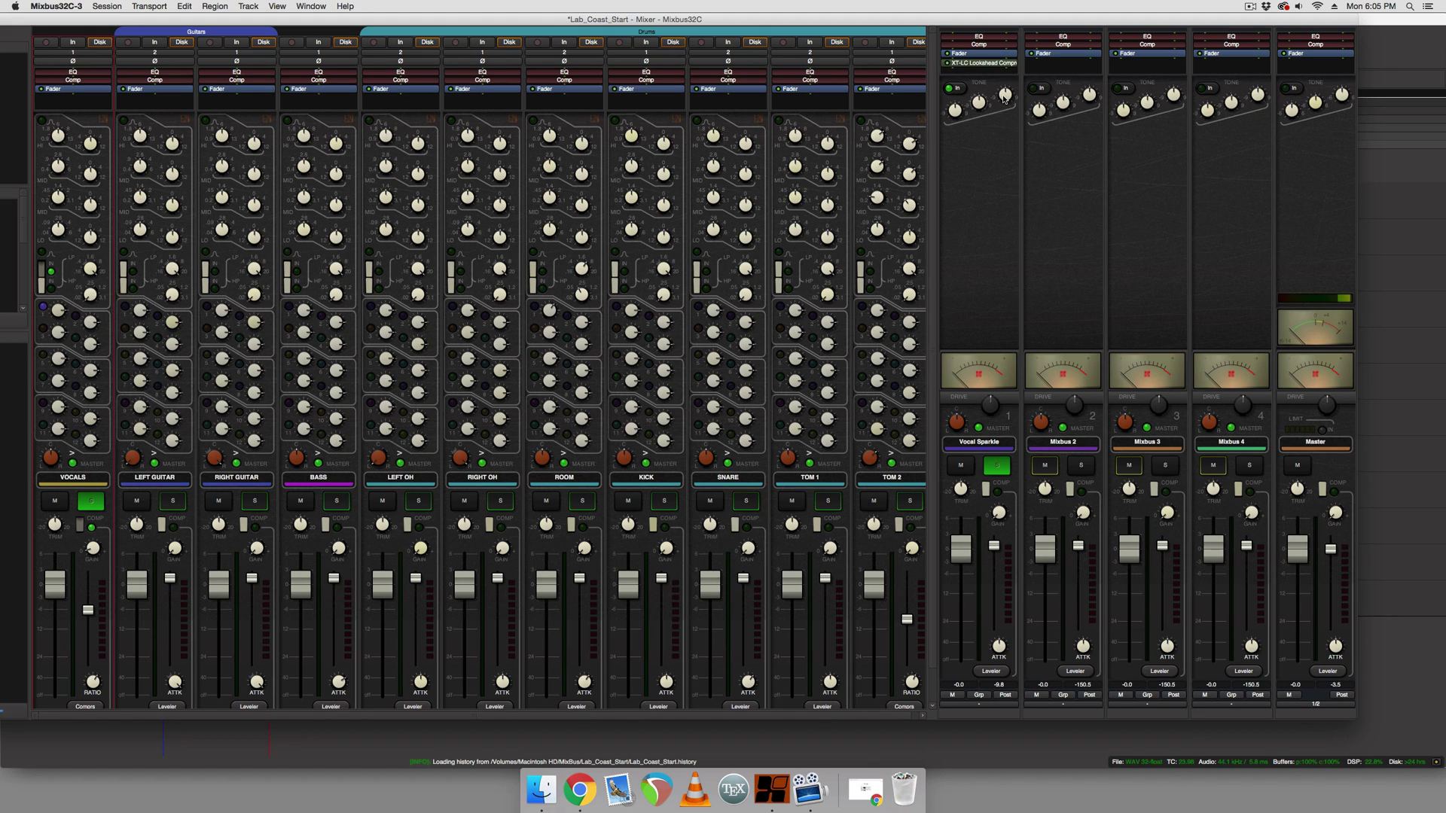
drag(1004, 96, 1019, 295)
Audition the soloed Vocal Sparkle bus with its tone EQ for a few seconds, stop playback and return to the Mixer.
click(296, 198)
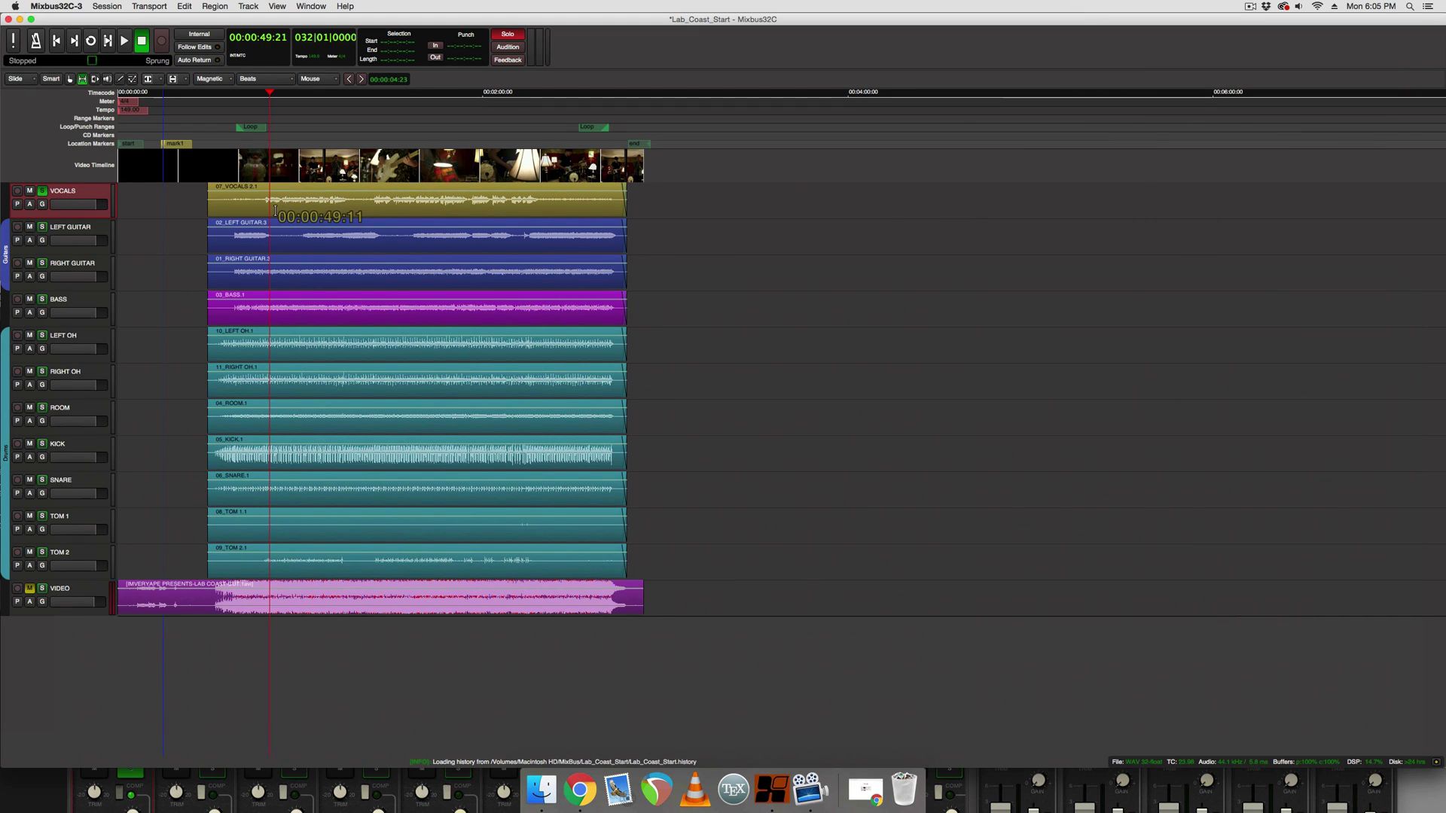
key(space)
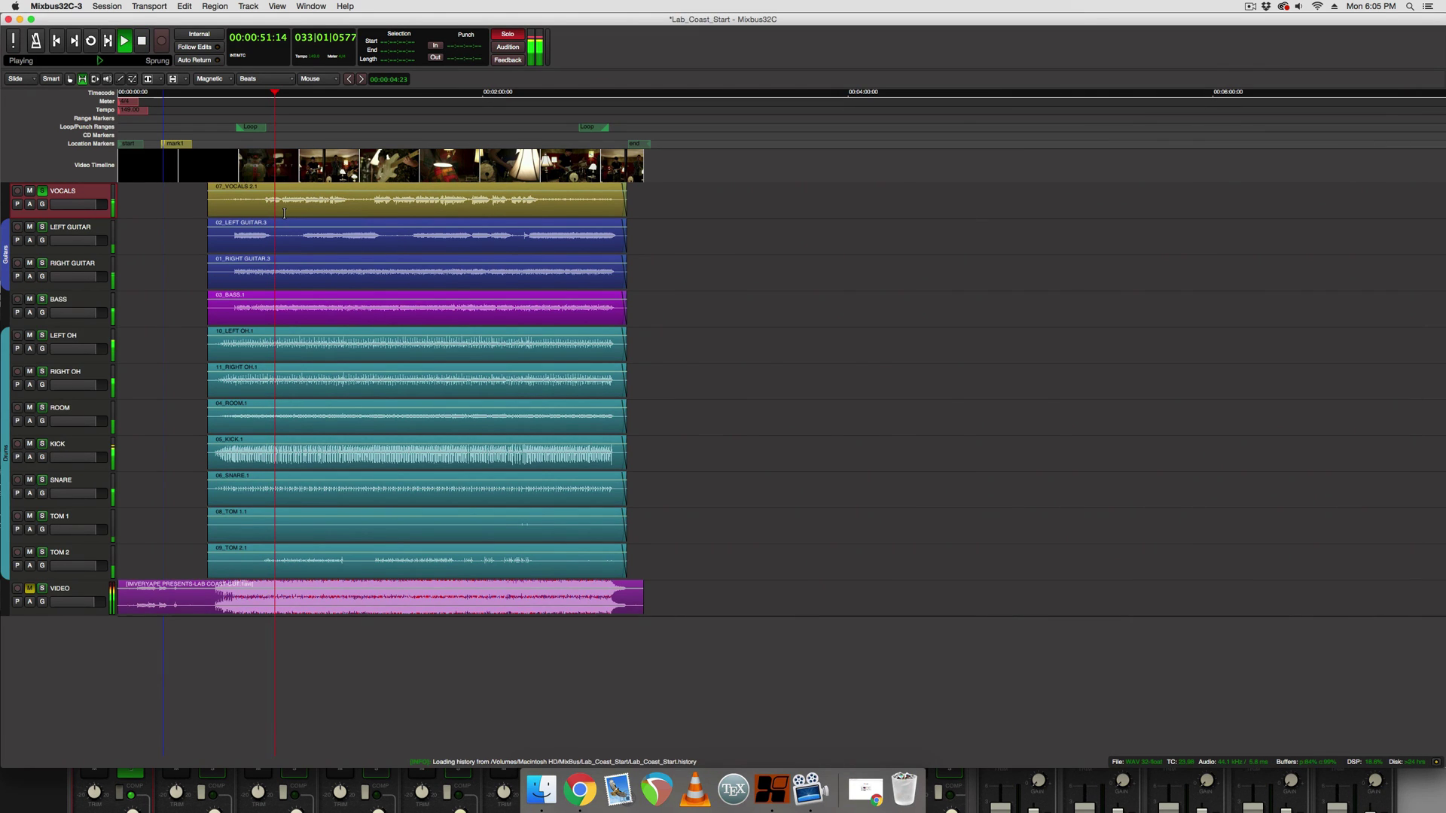
key(space)
key(alt+m)
Pull the Vocal Sparkle fader fully down to -inf and unsolo the bus, leaving only VOCALS soloed.
drag(787, 78, 764, 38)
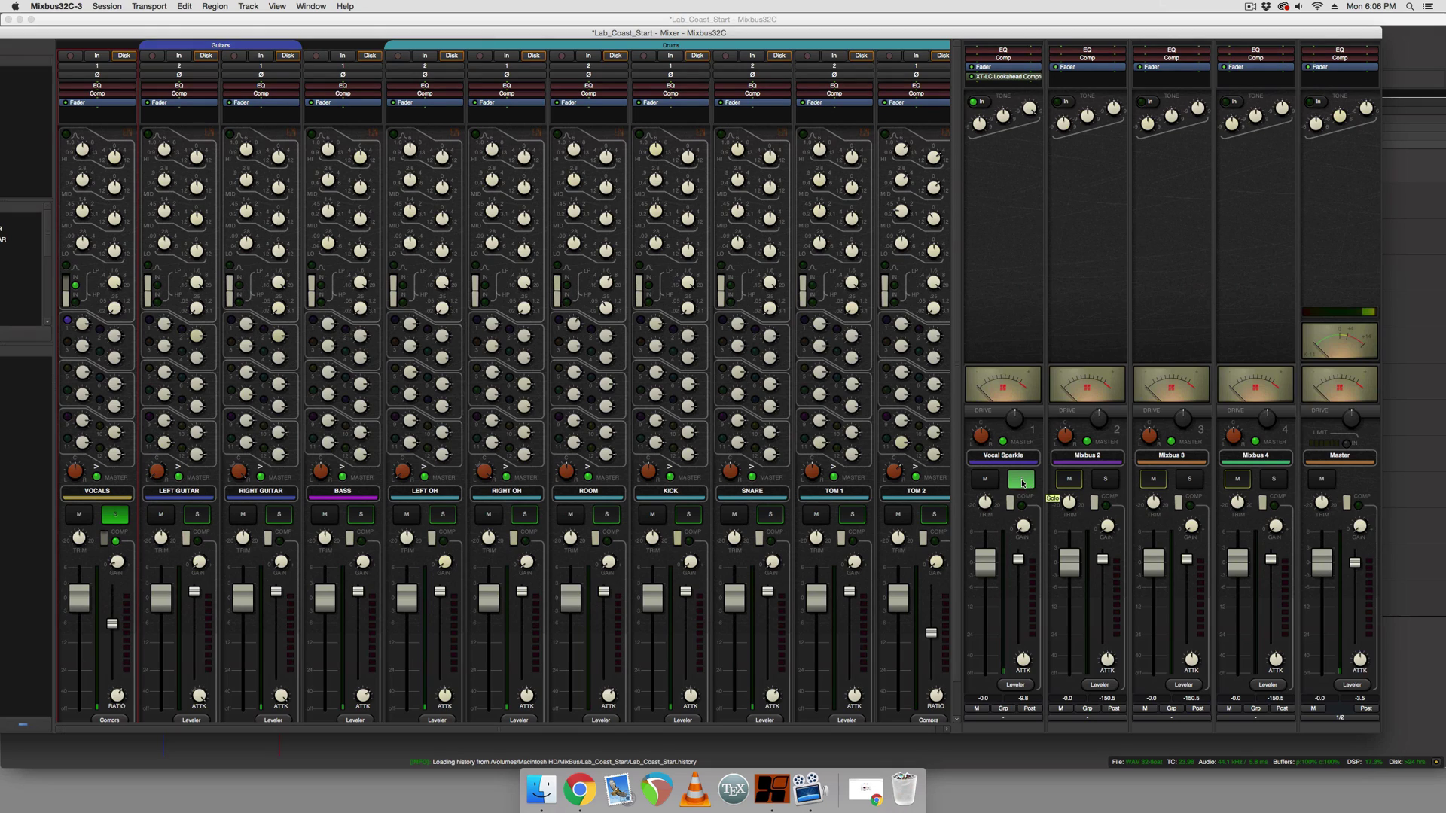
drag(985, 560, 991, 774)
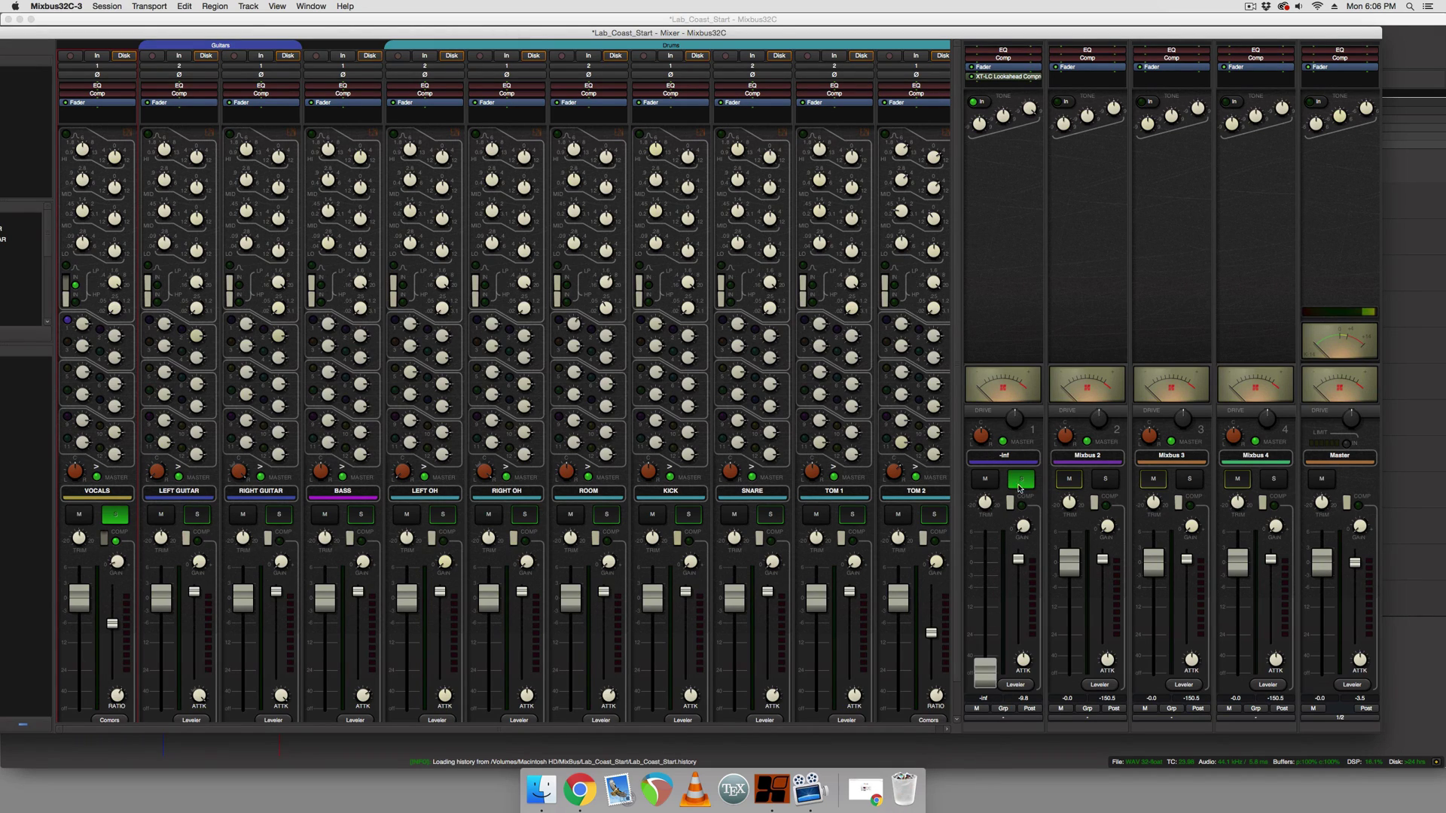
click(1020, 484)
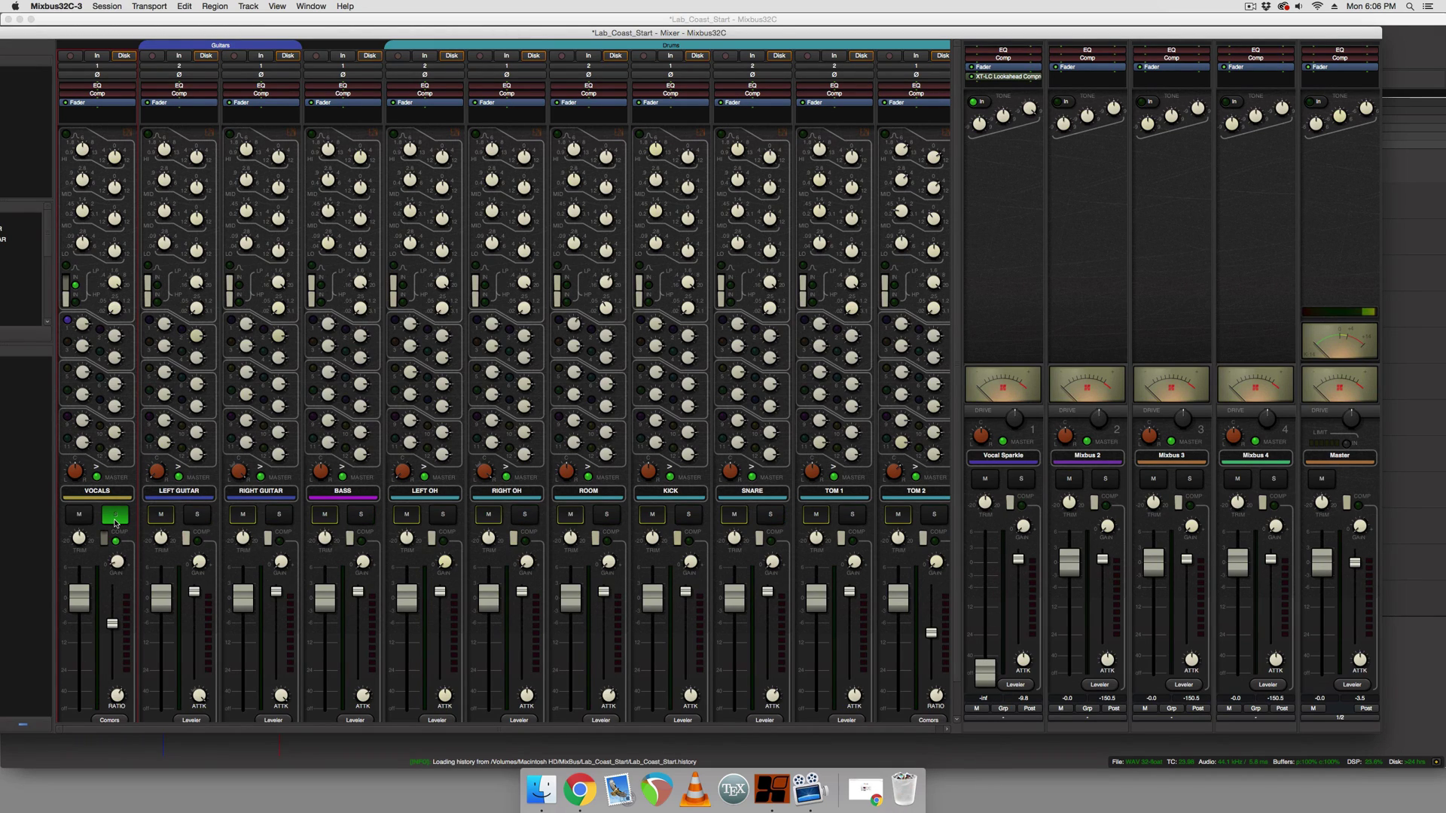
Try several Vocal Sparkle fader levels against the playing vocals, and return the fader to -inf.
drag(352, 33, 430, 179)
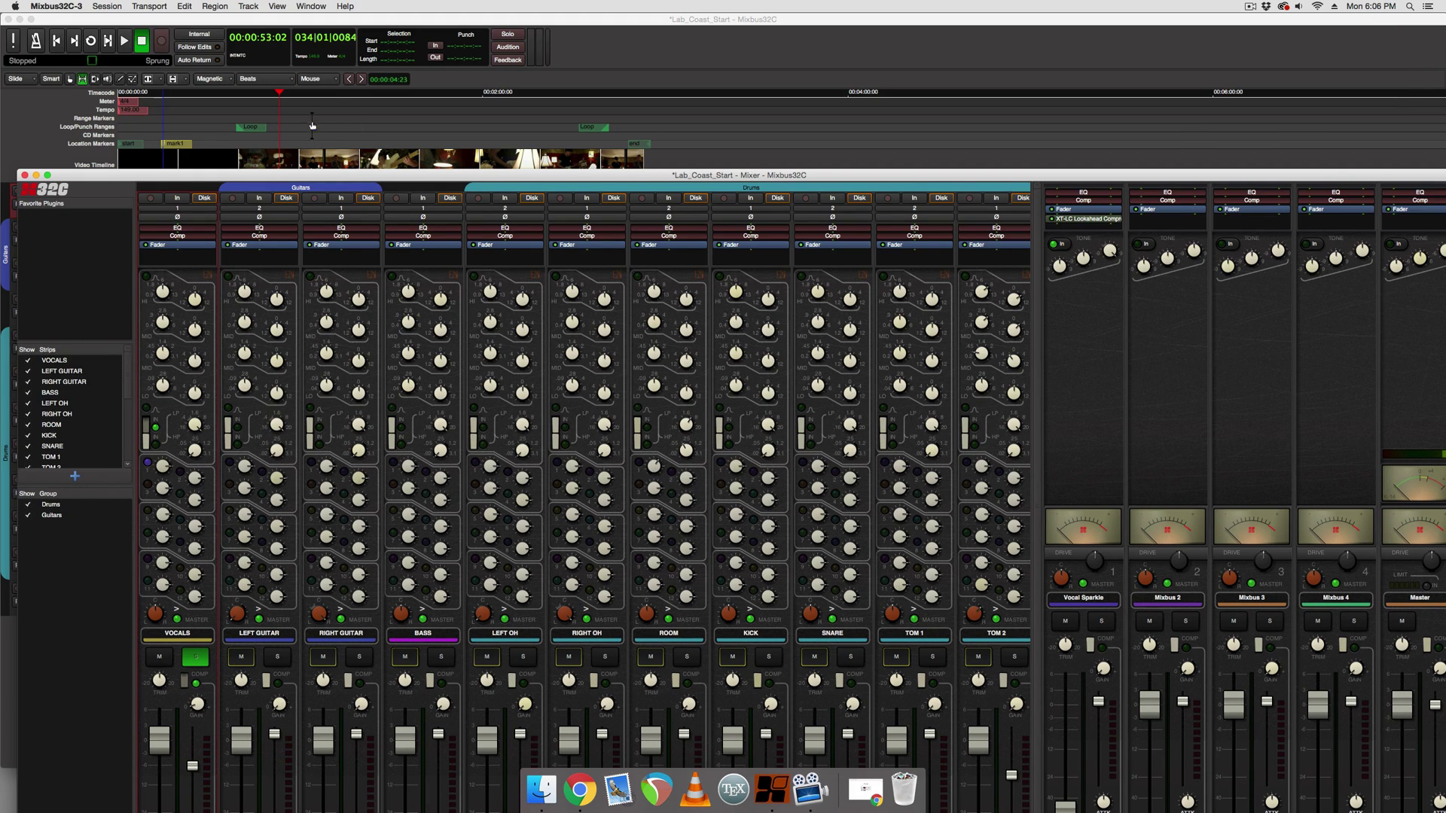
key(space)
drag(556, 180, 517, 36)
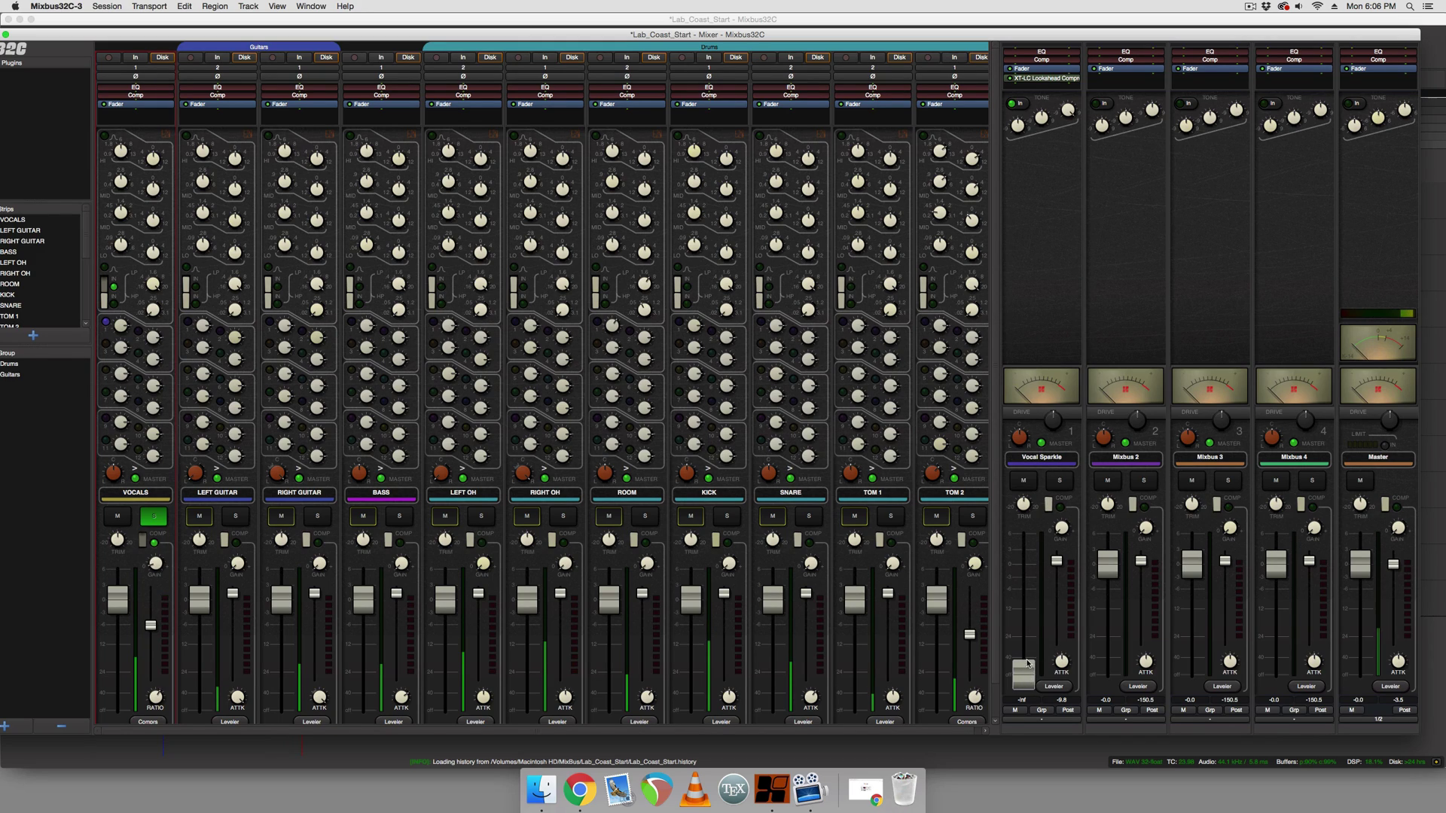
drag(1027, 661, 1023, 608)
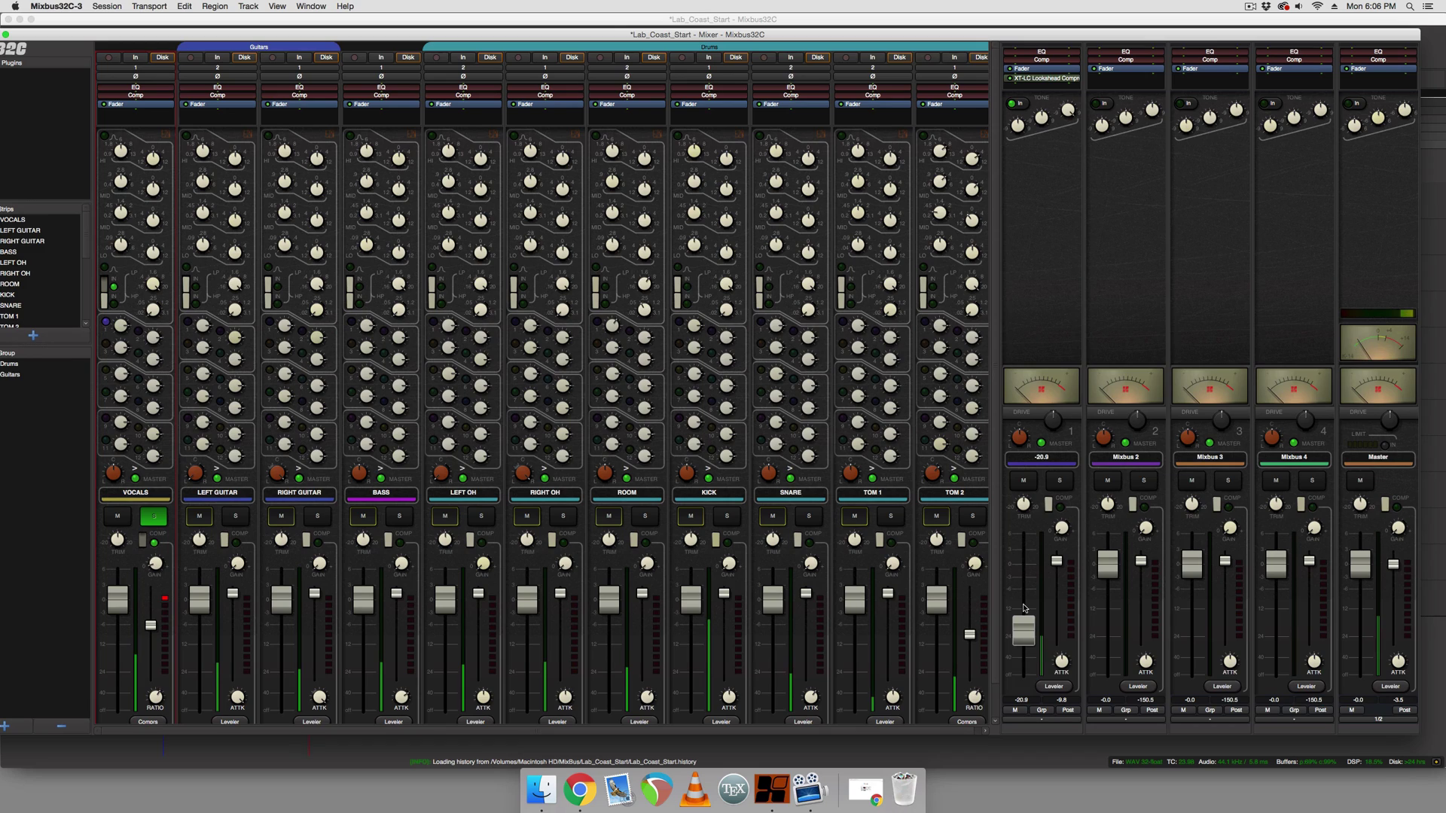
drag(1028, 664, 1029, 512)
drag(1024, 621, 1025, 645)
drag(1030, 596, 1028, 657)
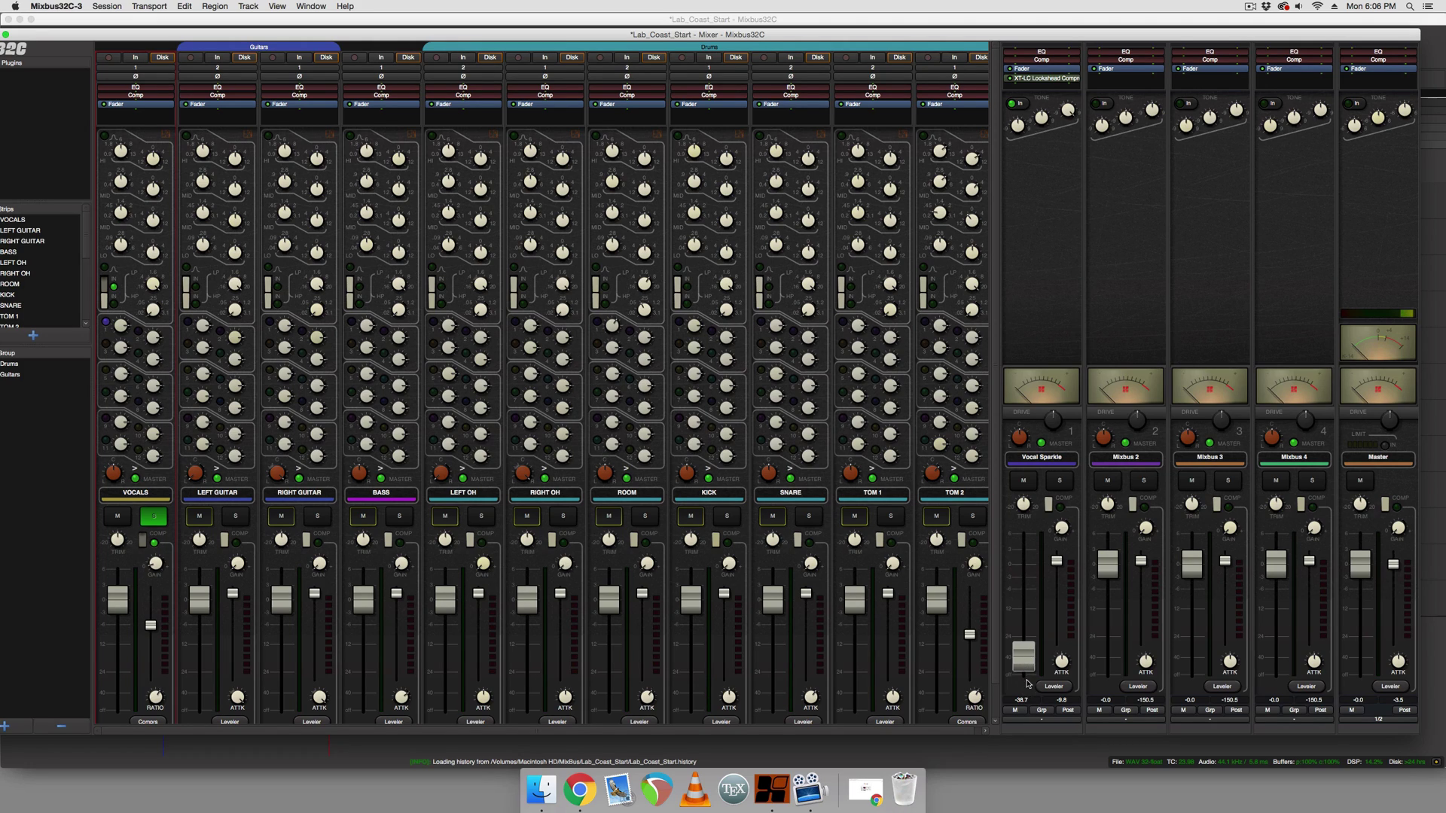
drag(1024, 663, 1028, 688)
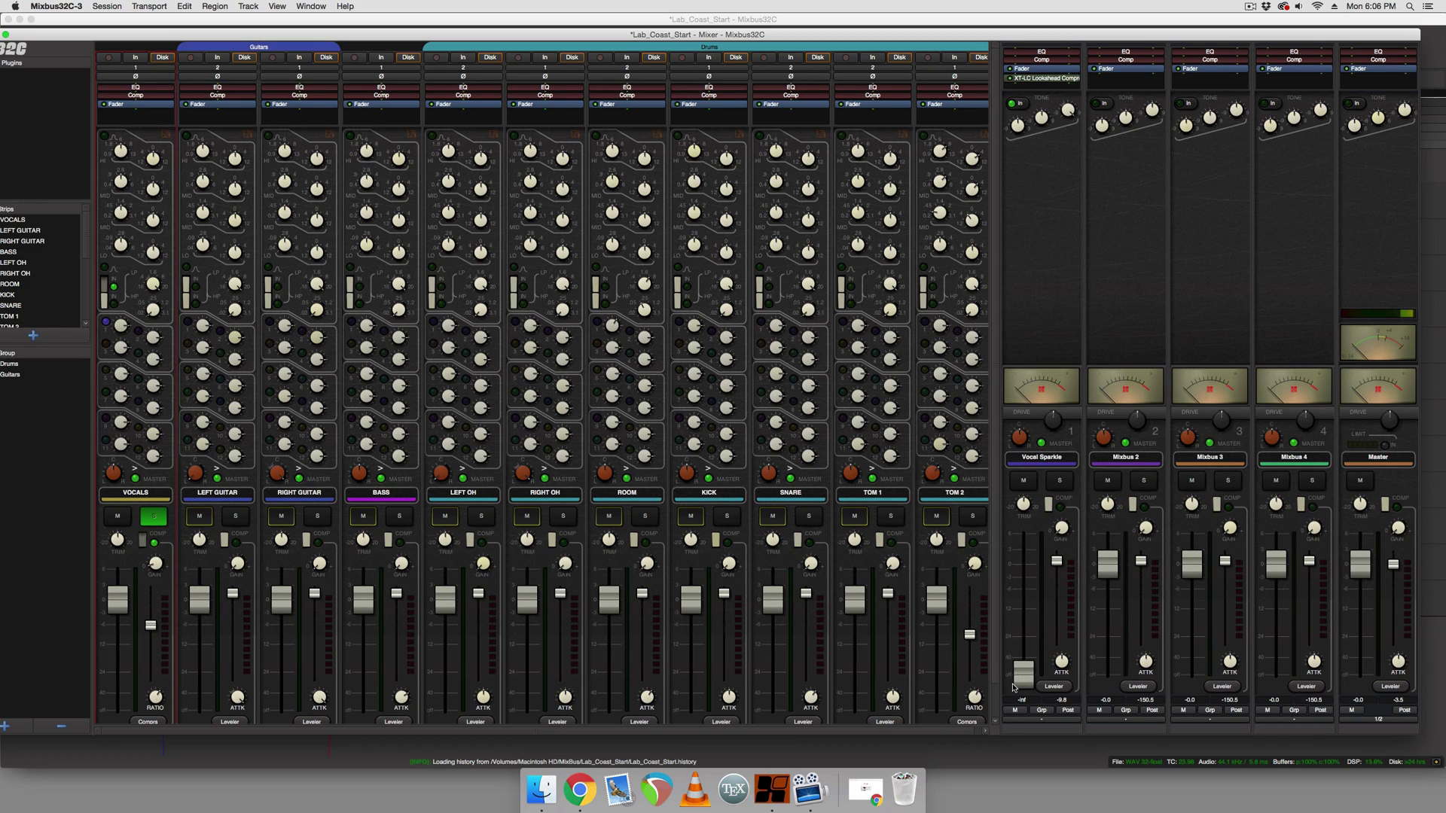
Resume playback, raise the Vocal Sparkle fader to about -22.3 and replay the vocals from about 00:00:50.
key(space)
drag(1030, 663, 1027, 616)
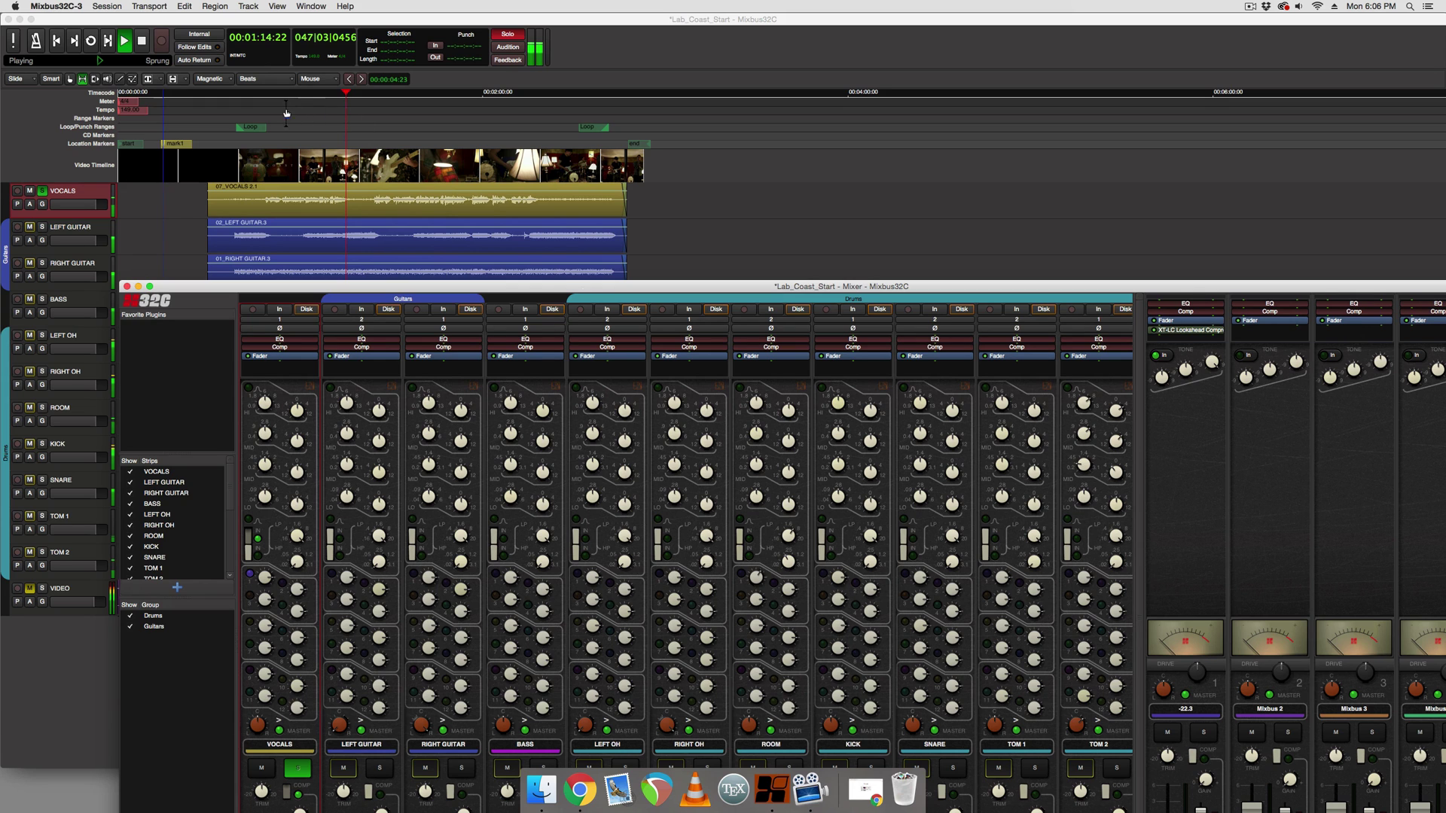
click(283, 93)
key(space)
click(276, 92)
key(space)
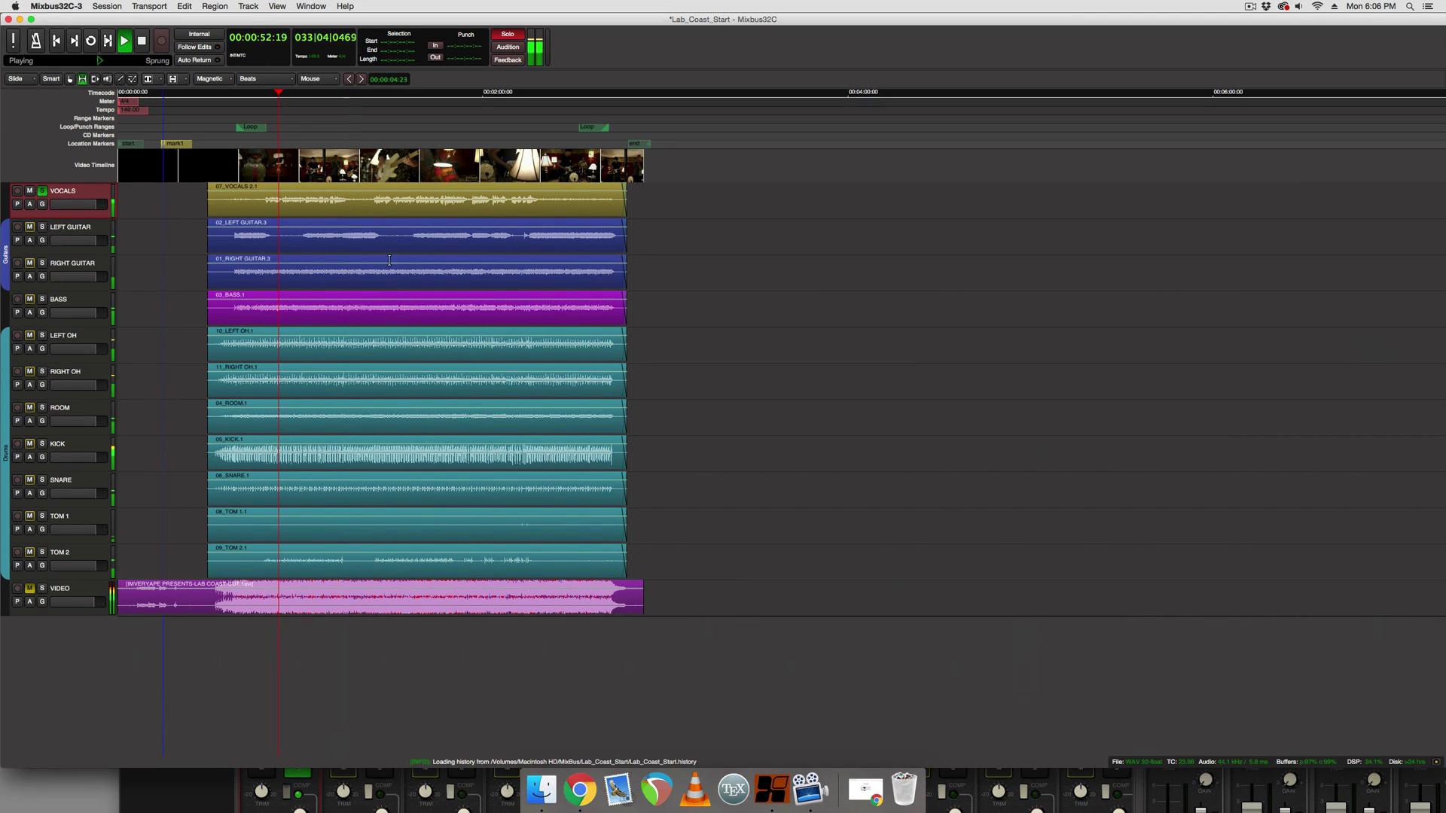
Raise the Vocal Sparkle fader to about -18.4 during playback, stop playback and reposition the Mixer to show all buses.
key(alt+m)
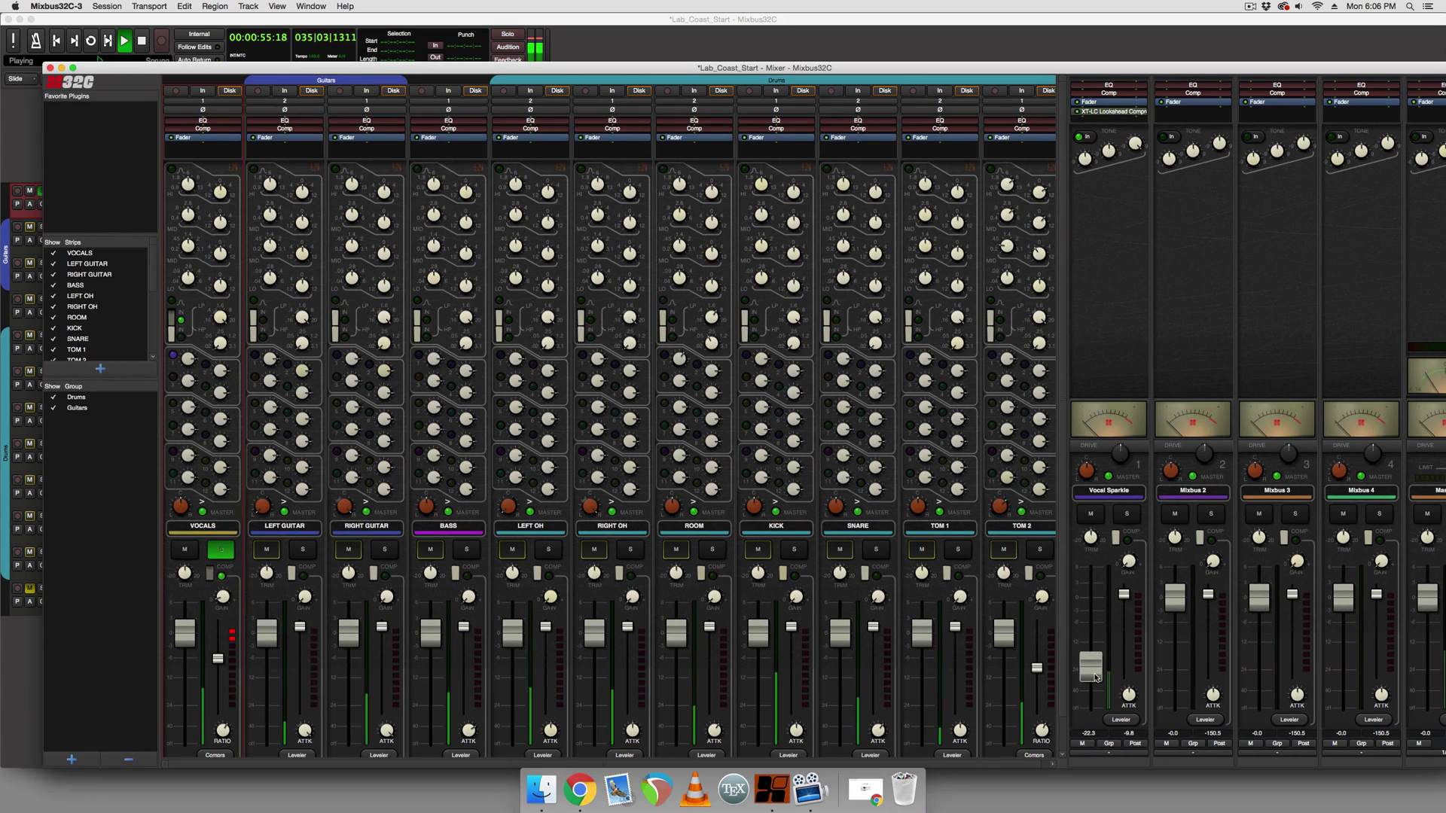
drag(1096, 662, 1095, 655)
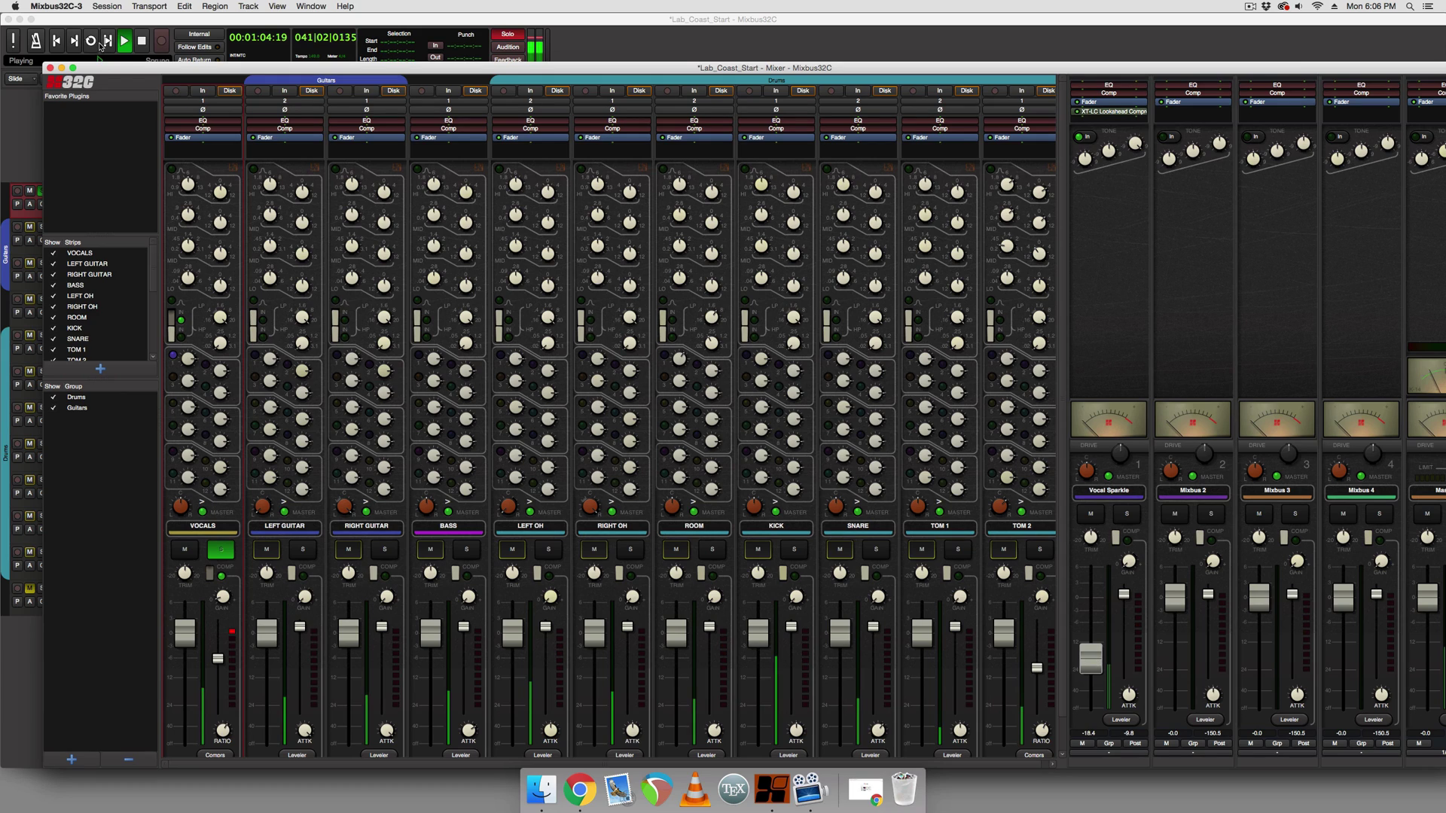
drag(135, 70, 165, 59)
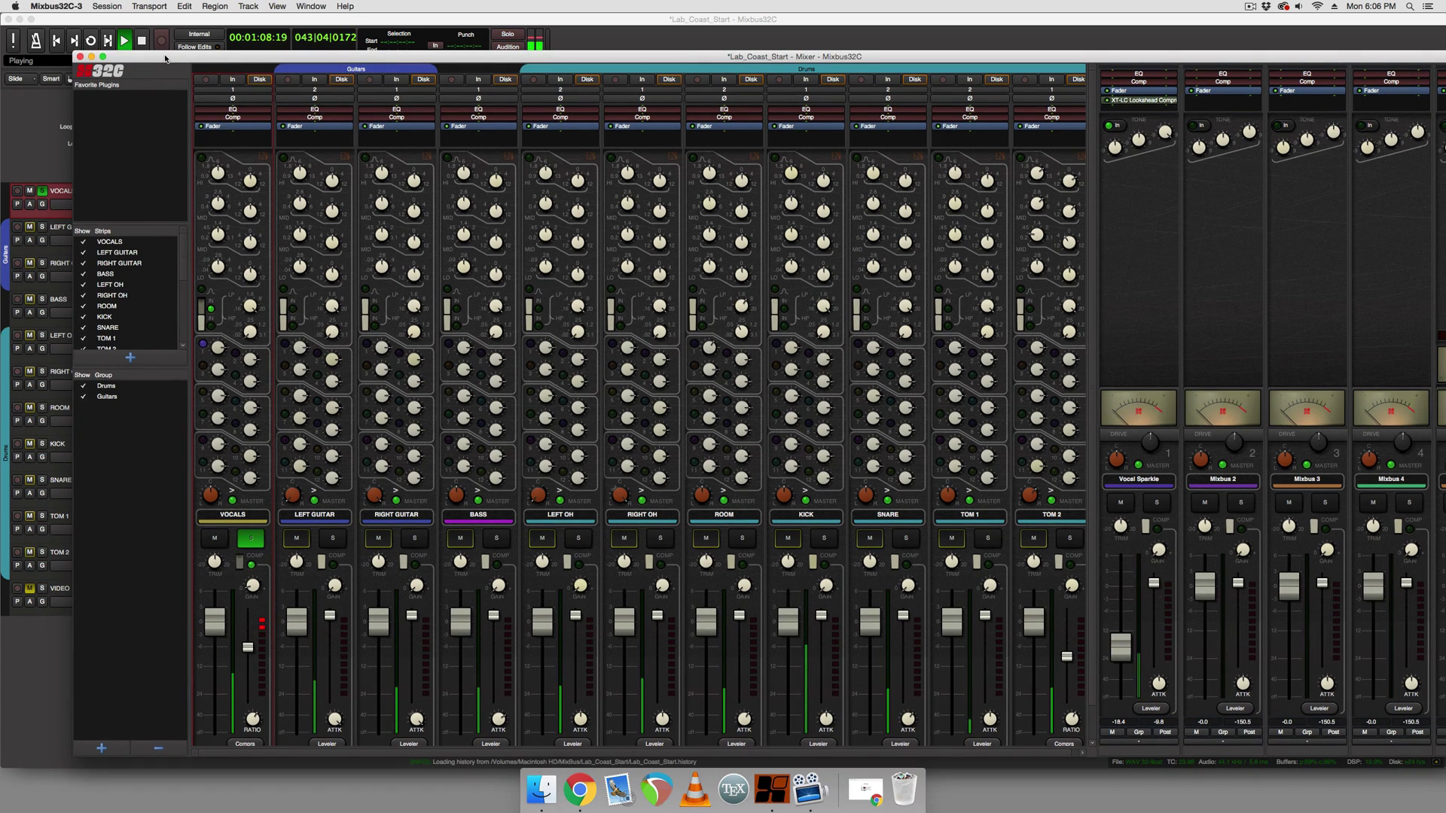
key(space)
drag(166, 59, 95, 66)
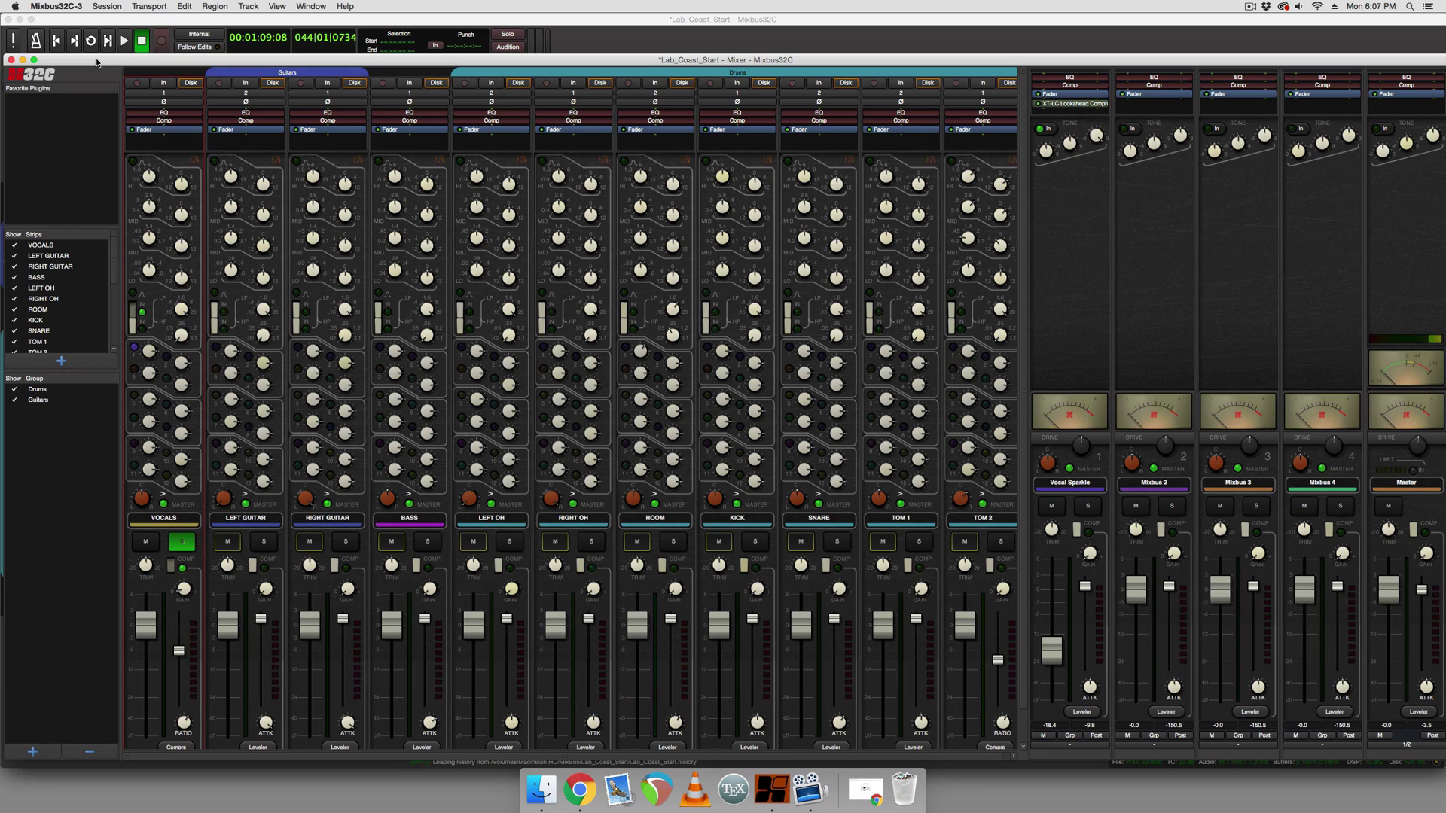
drag(96, 62, 103, 61)
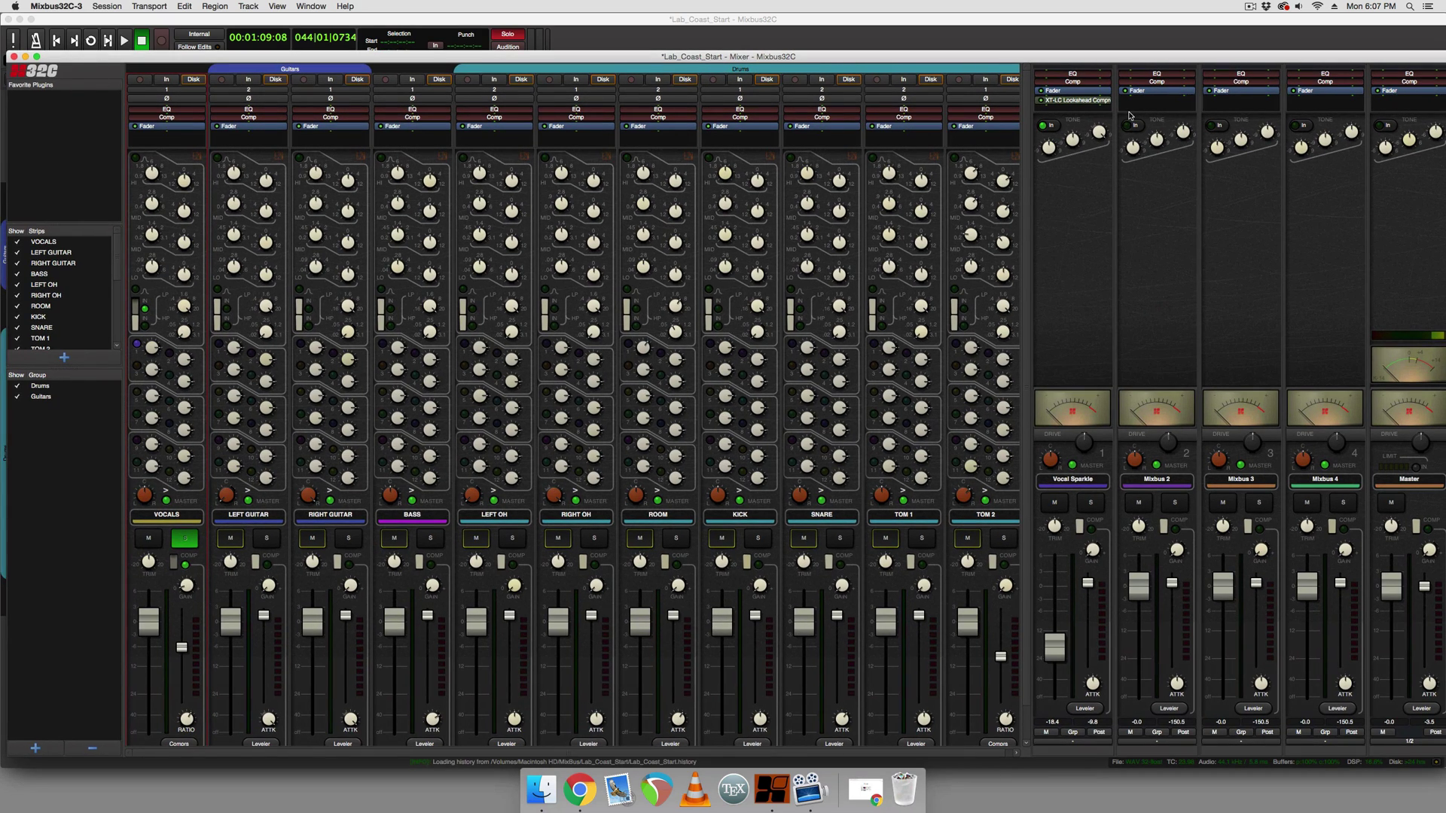
Assign the VOCALS channel to Mixbus 2 and rename that bus "Reverb".
click(169, 352)
click(1163, 209)
double_click(1159, 481)
text(Re)
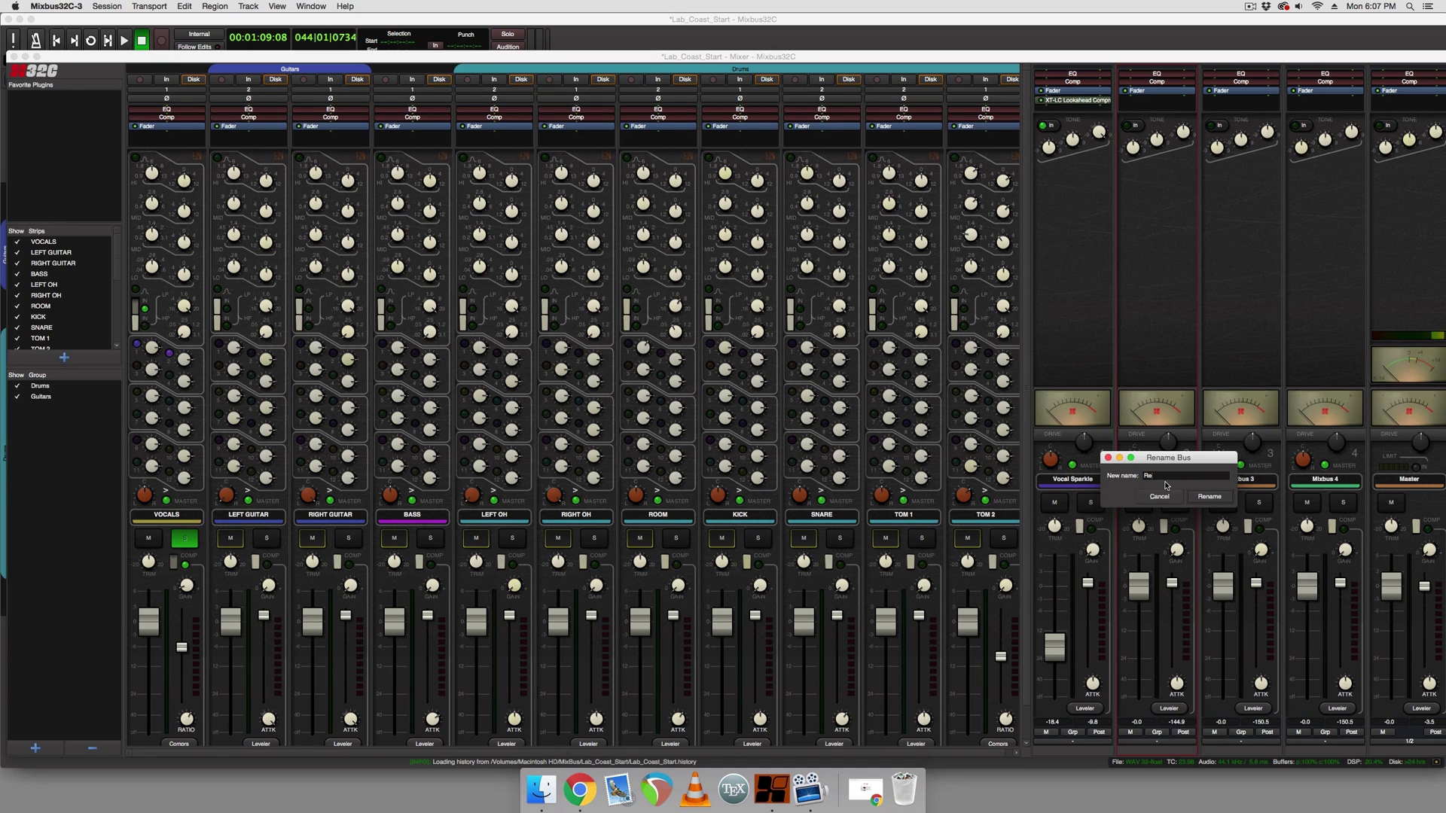
text(verb)
key(Return)
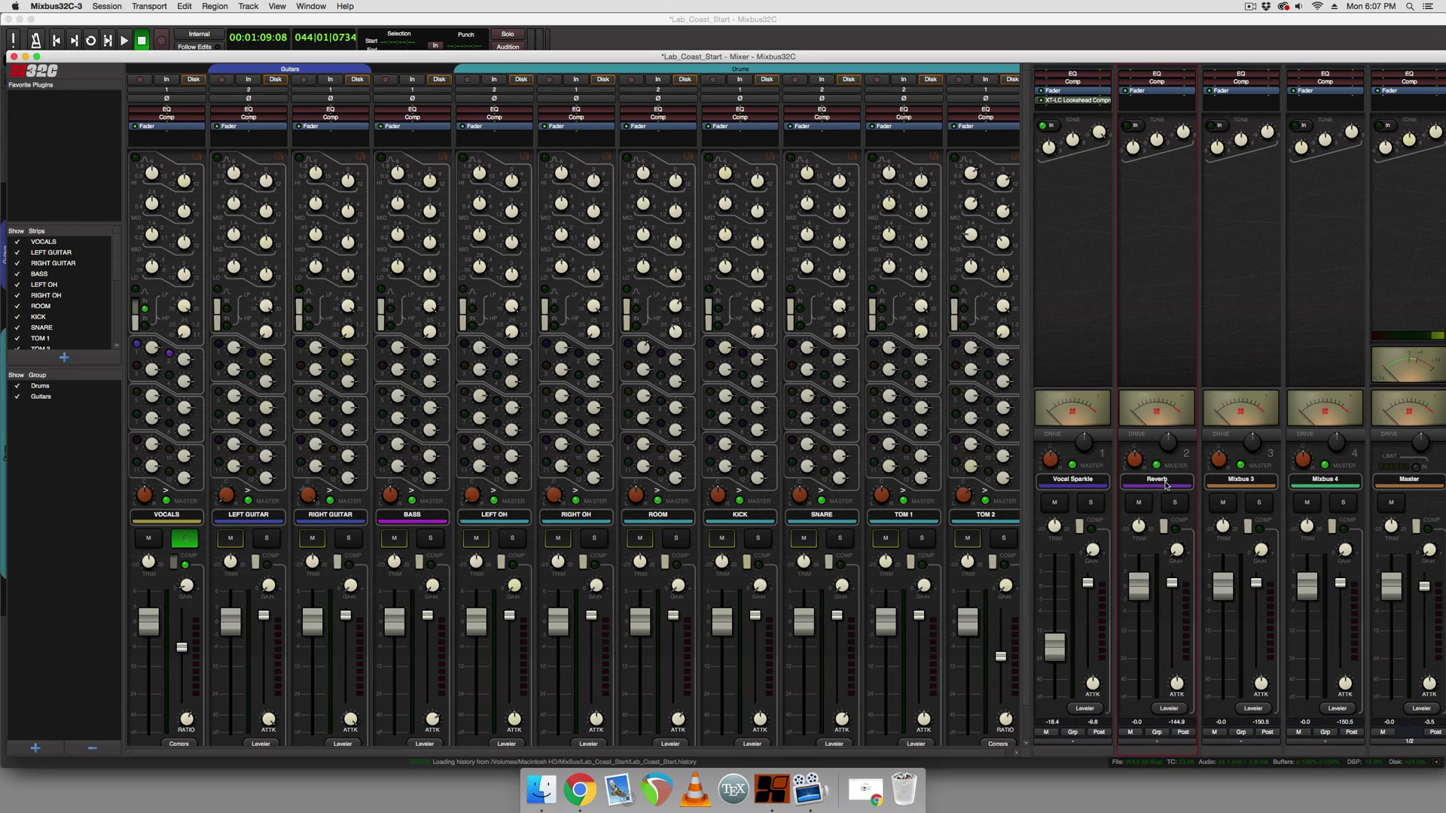
Insert the Harrison GVerb+ (Stereo) plugin on the Reverb bus and place its window over the middle of the Mixer.
right_click(1164, 108)
mouse_move(1311, 113)
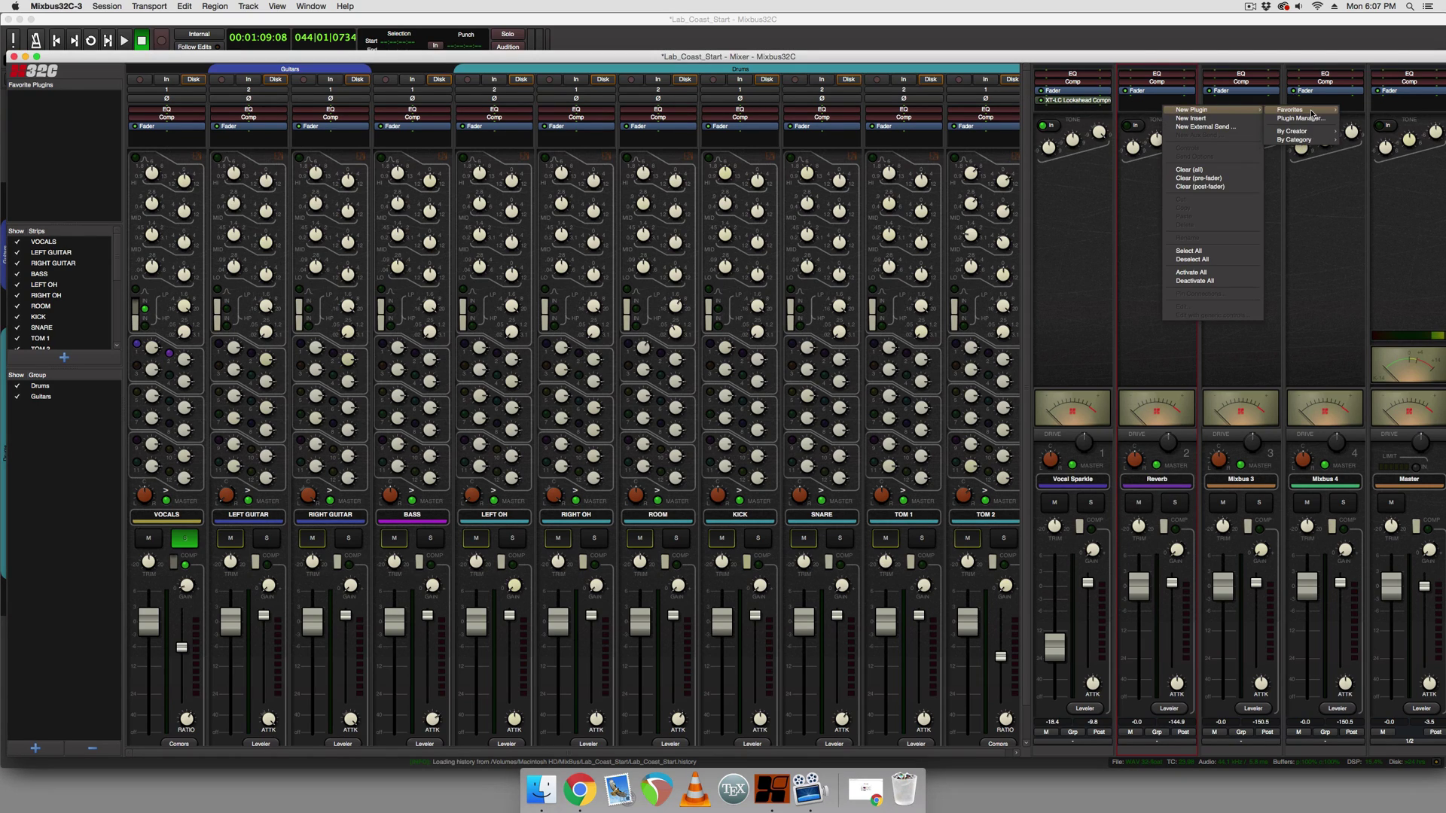
mouse_move(1378, 131)
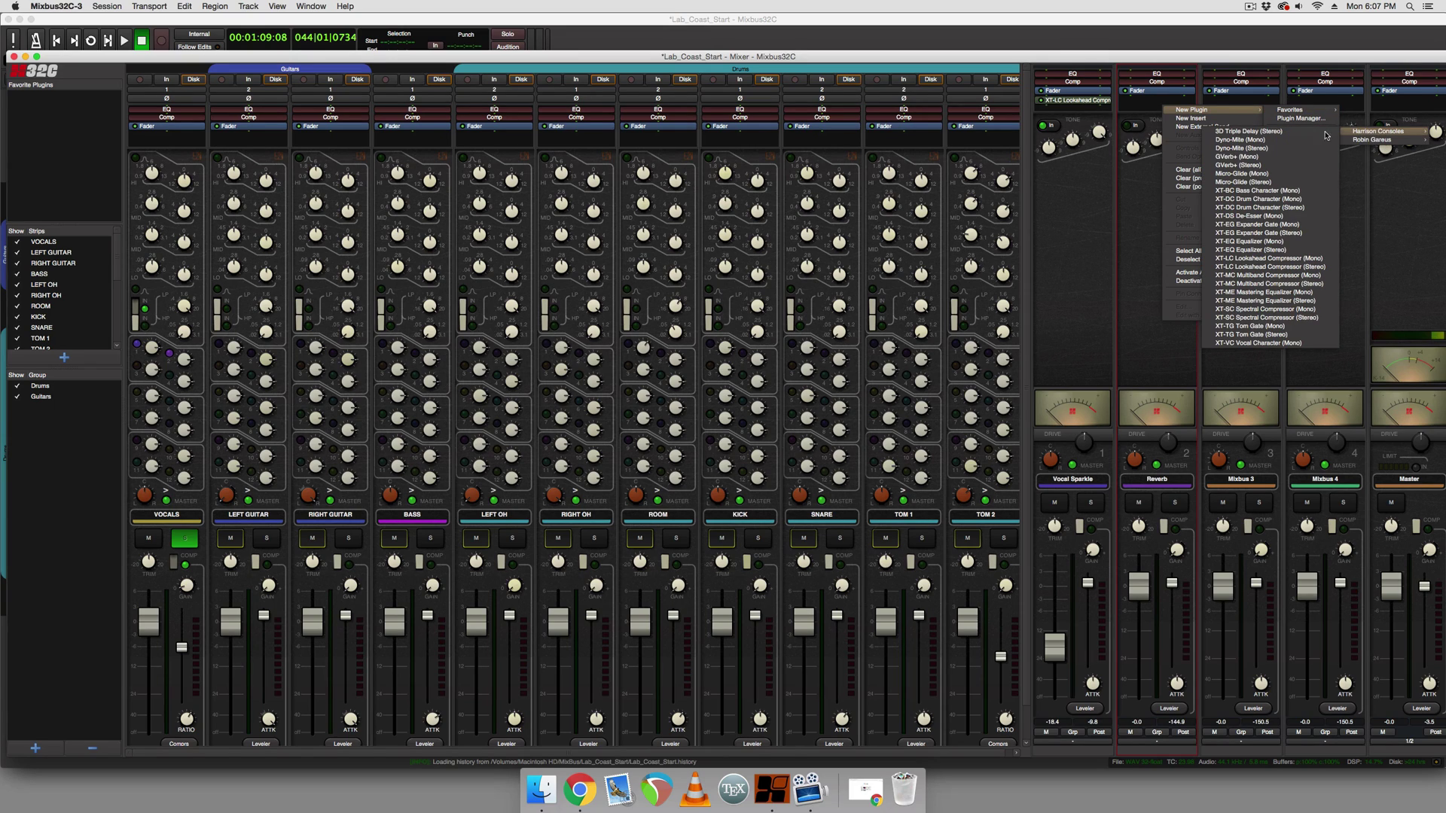
click(1259, 166)
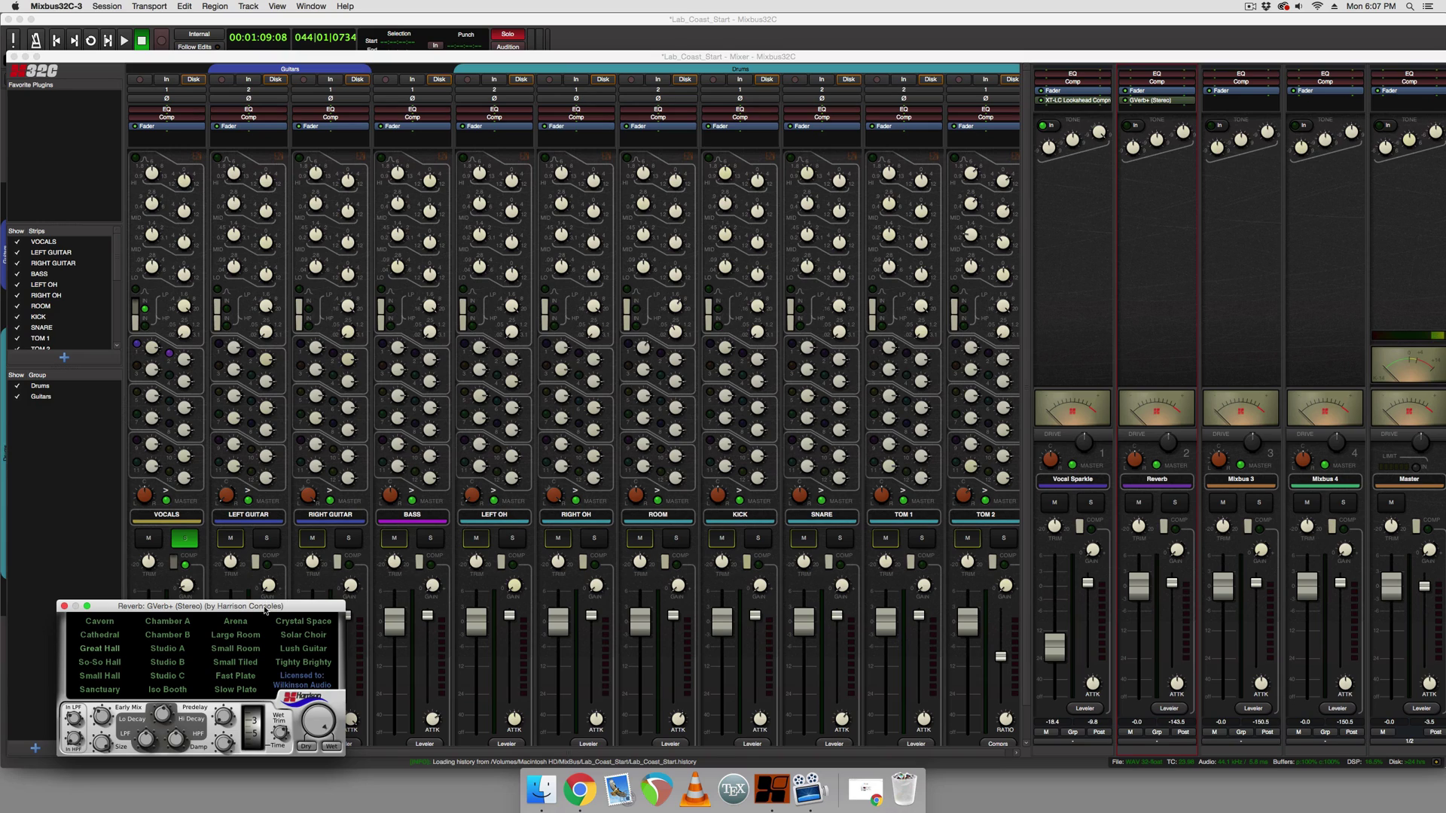
drag(265, 608, 524, 337)
Choose the Large Room preset in GVerb+ and shift the plugin window further towards the middle of the screen.
click(514, 366)
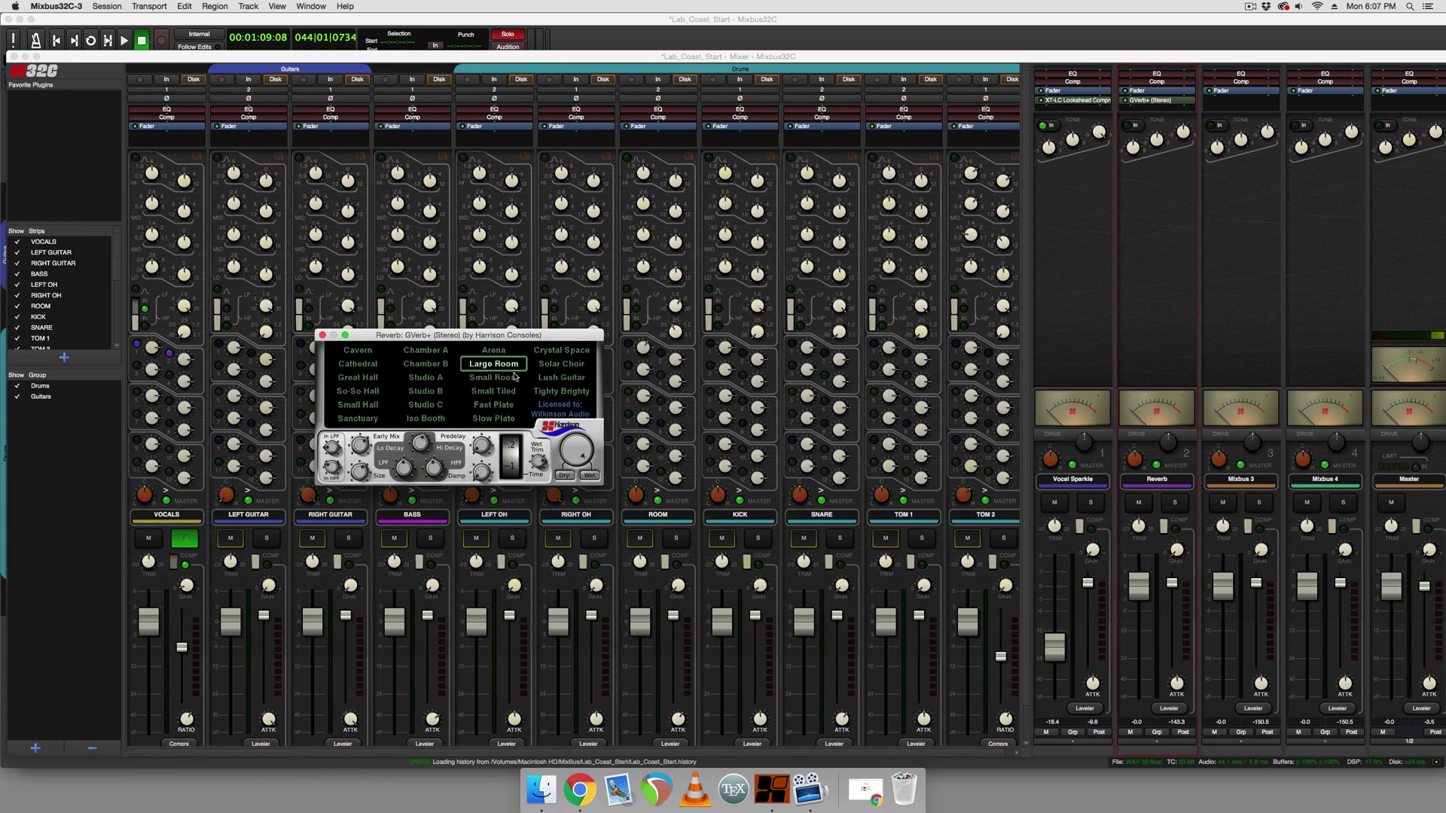
click(511, 380)
click(497, 367)
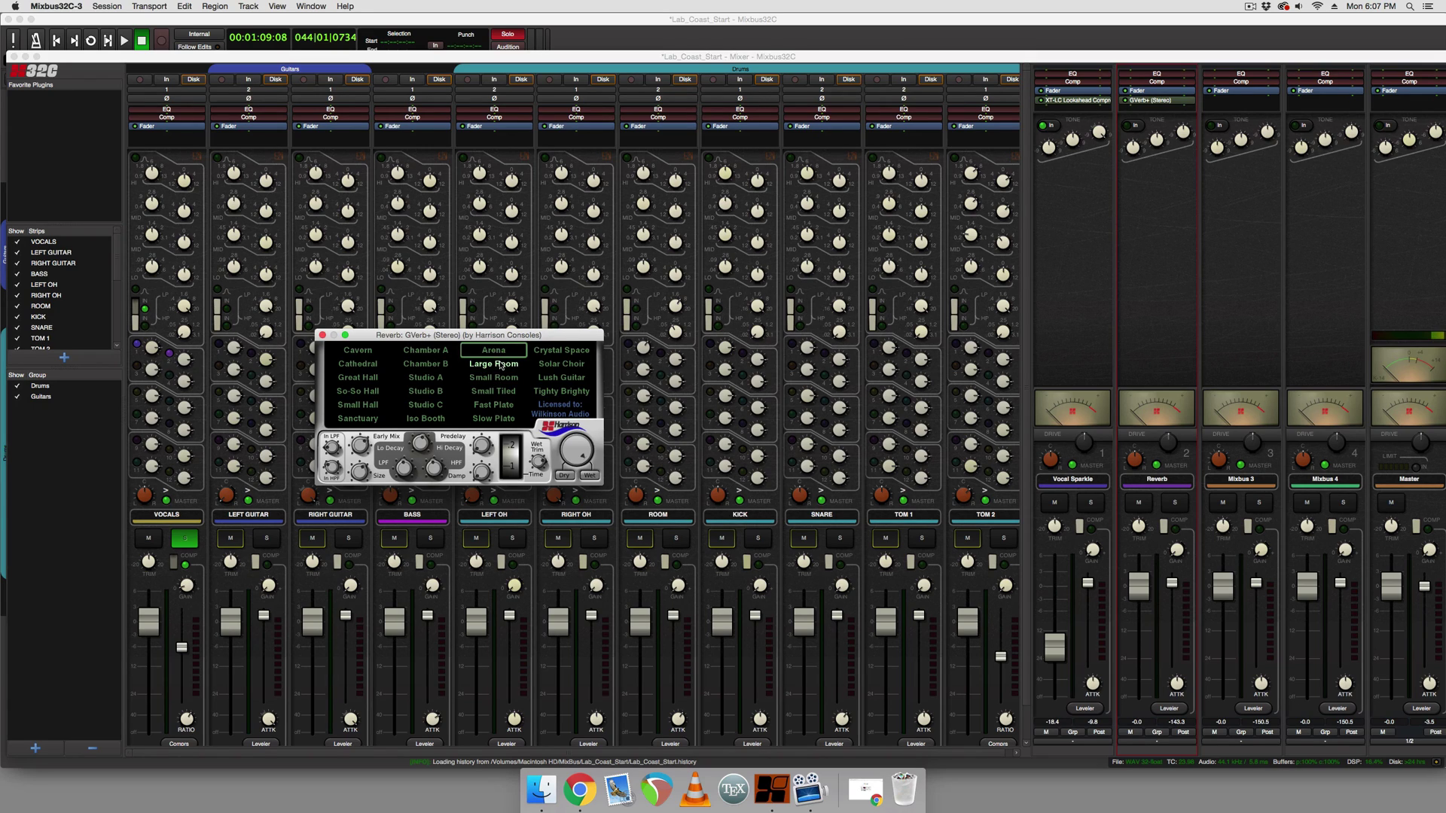
drag(442, 335, 585, 378)
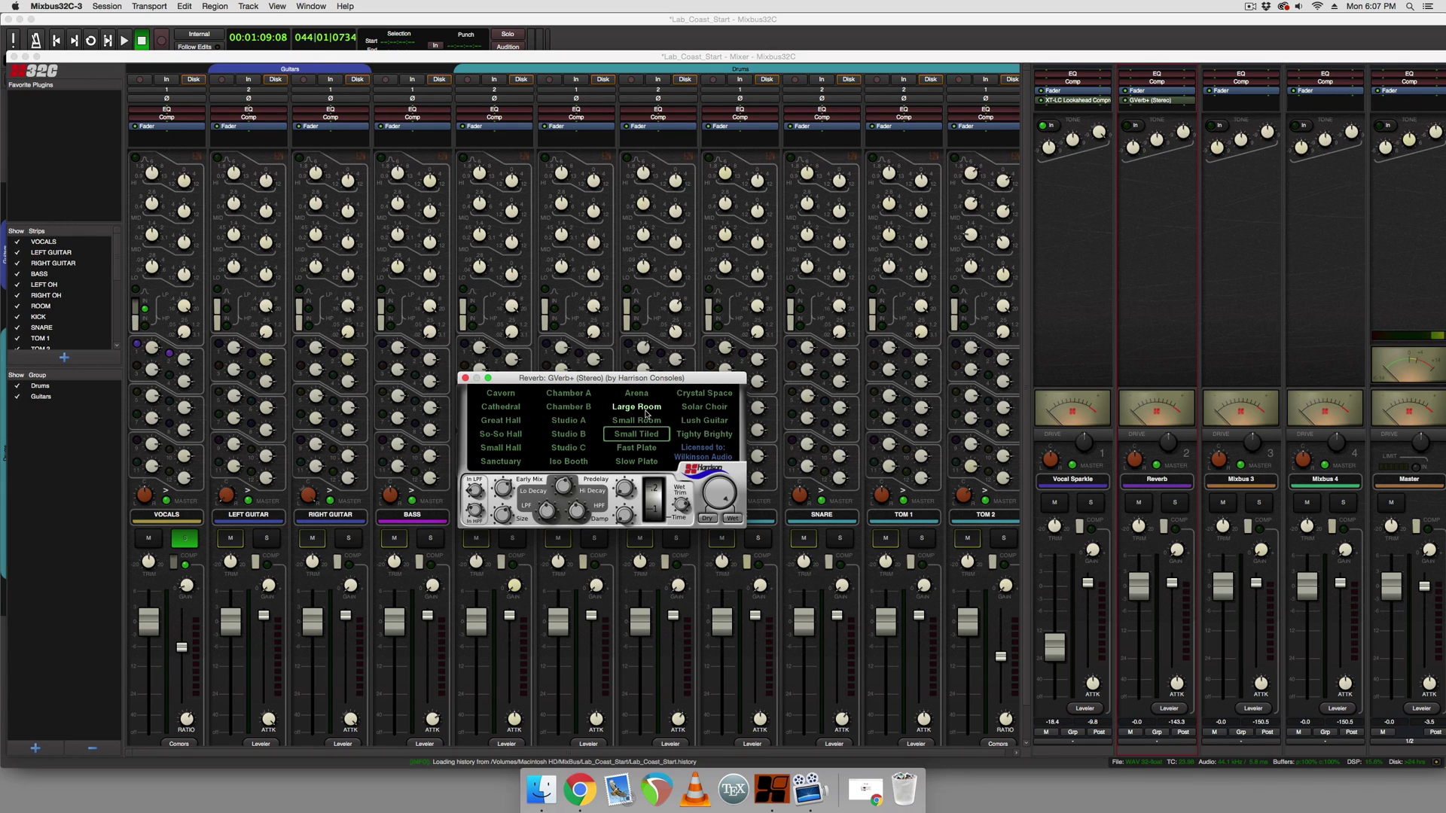
Move the Mixer aside to uncover the editor and play the VOCALS track from about 00:00:52.
drag(310, 58, 777, 356)
click(284, 205)
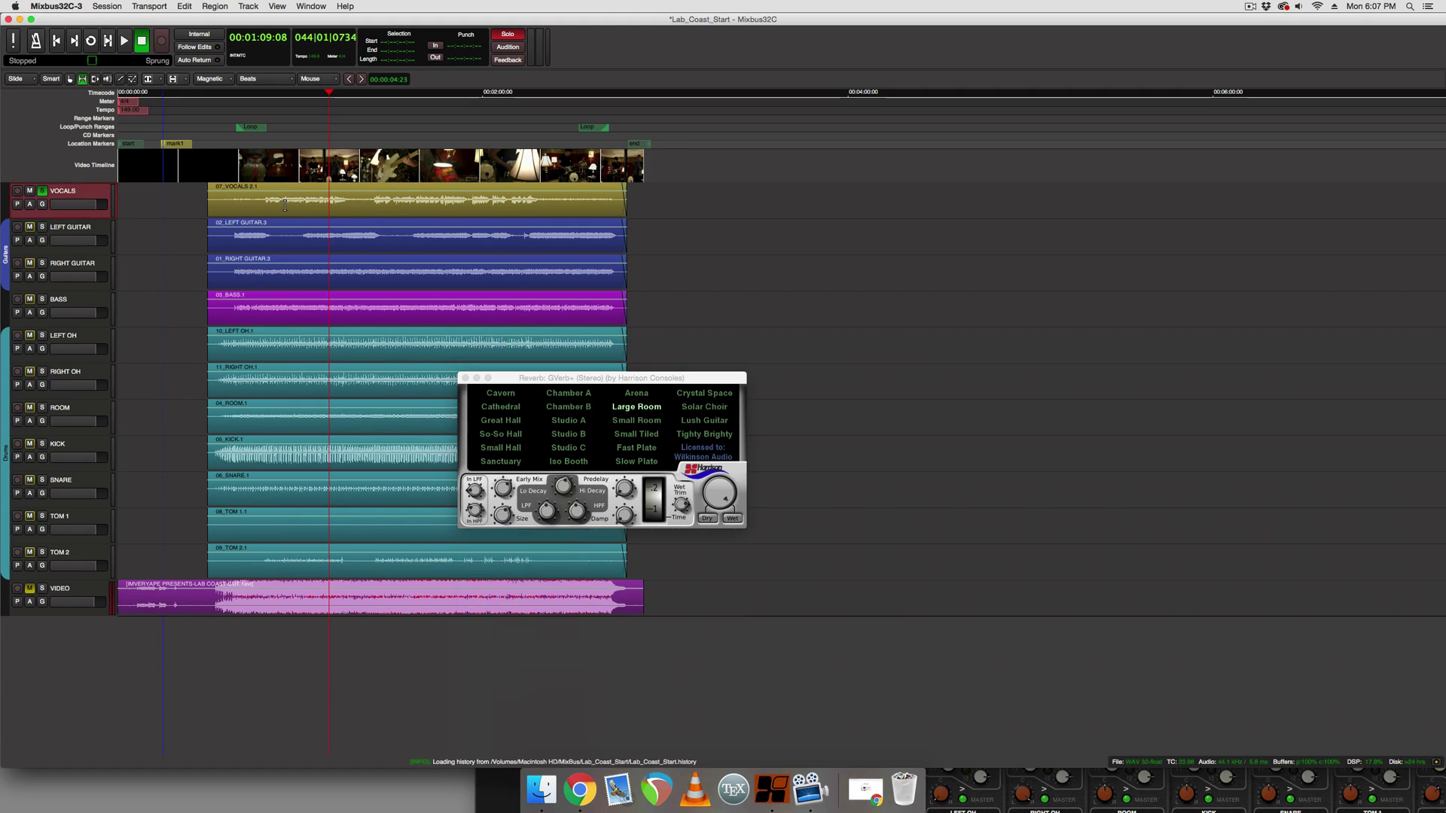
click(276, 97)
key(space)
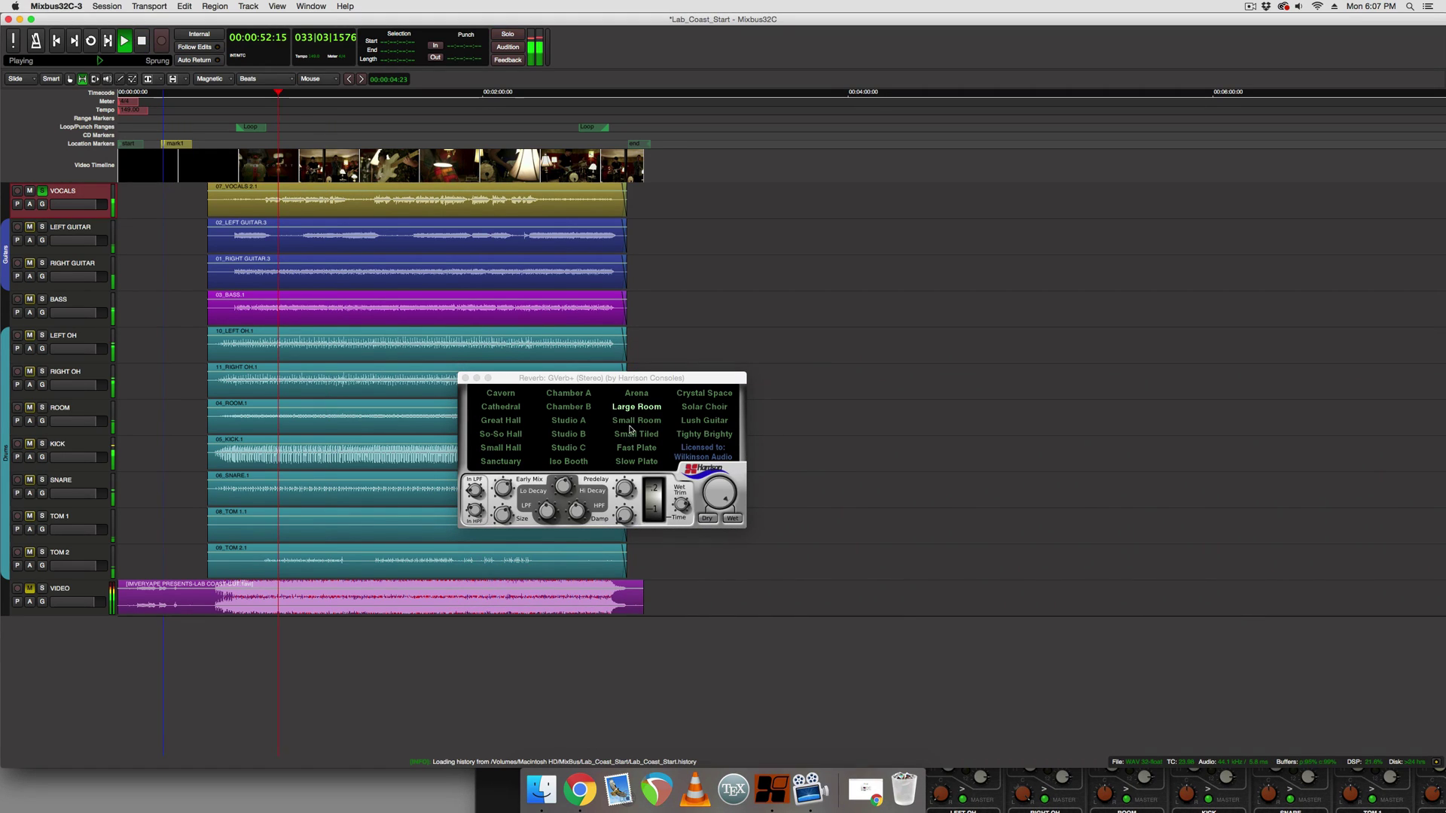
Audition the Small Room preset on the playing vocals, stop playback and switch GVerb+ back to Large Room.
click(643, 427)
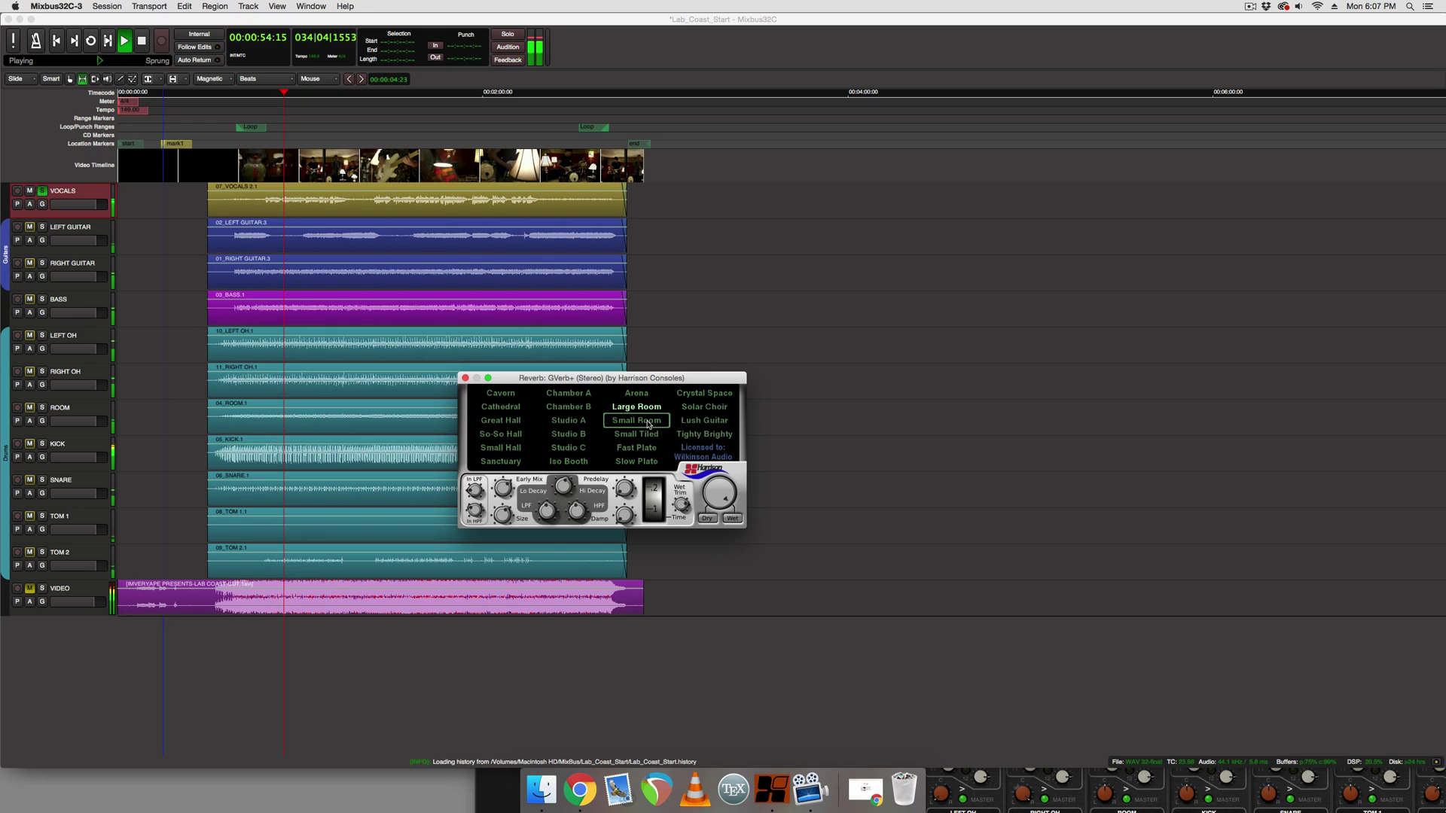
click(646, 423)
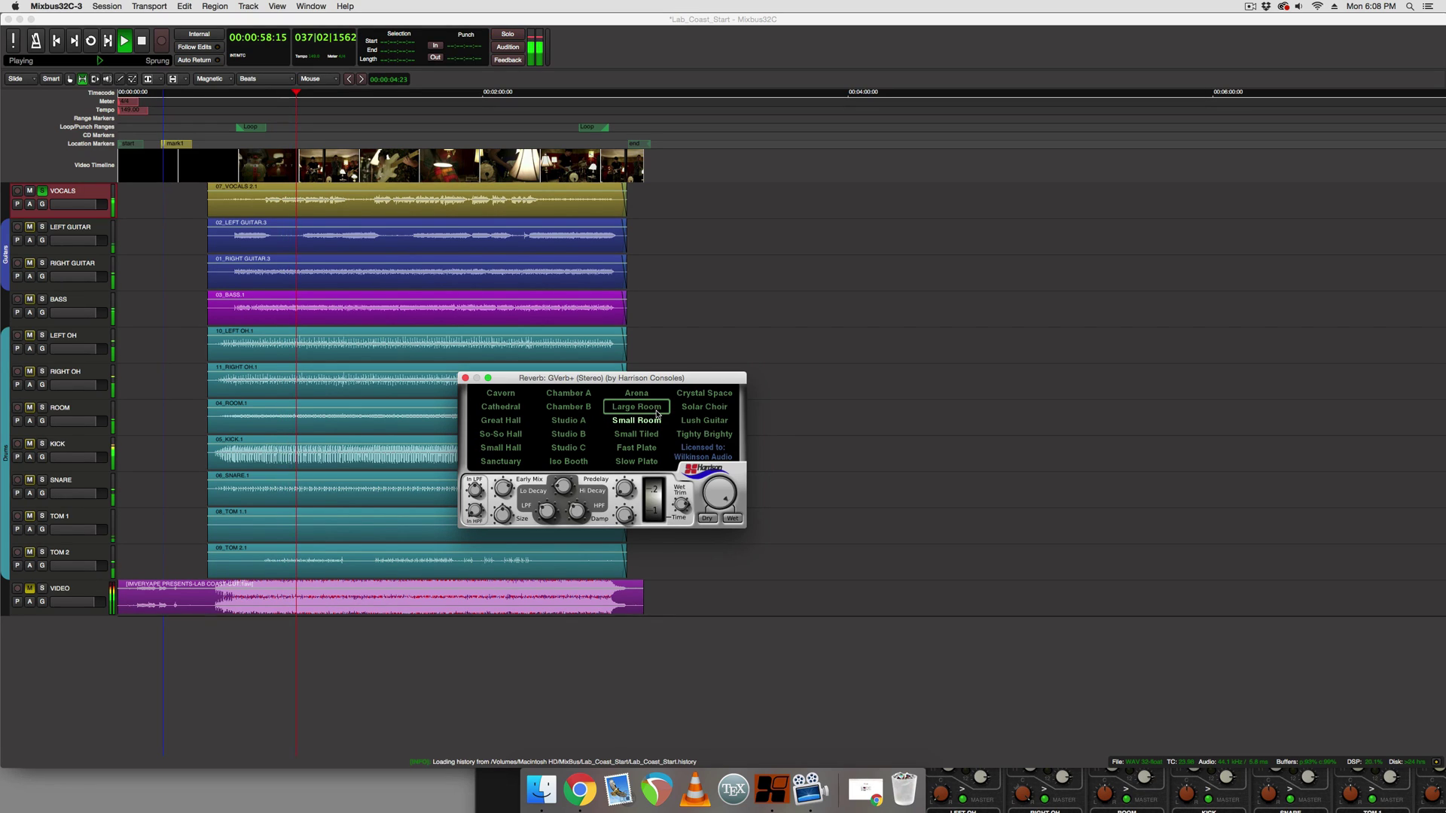
click(303, 204)
key(space)
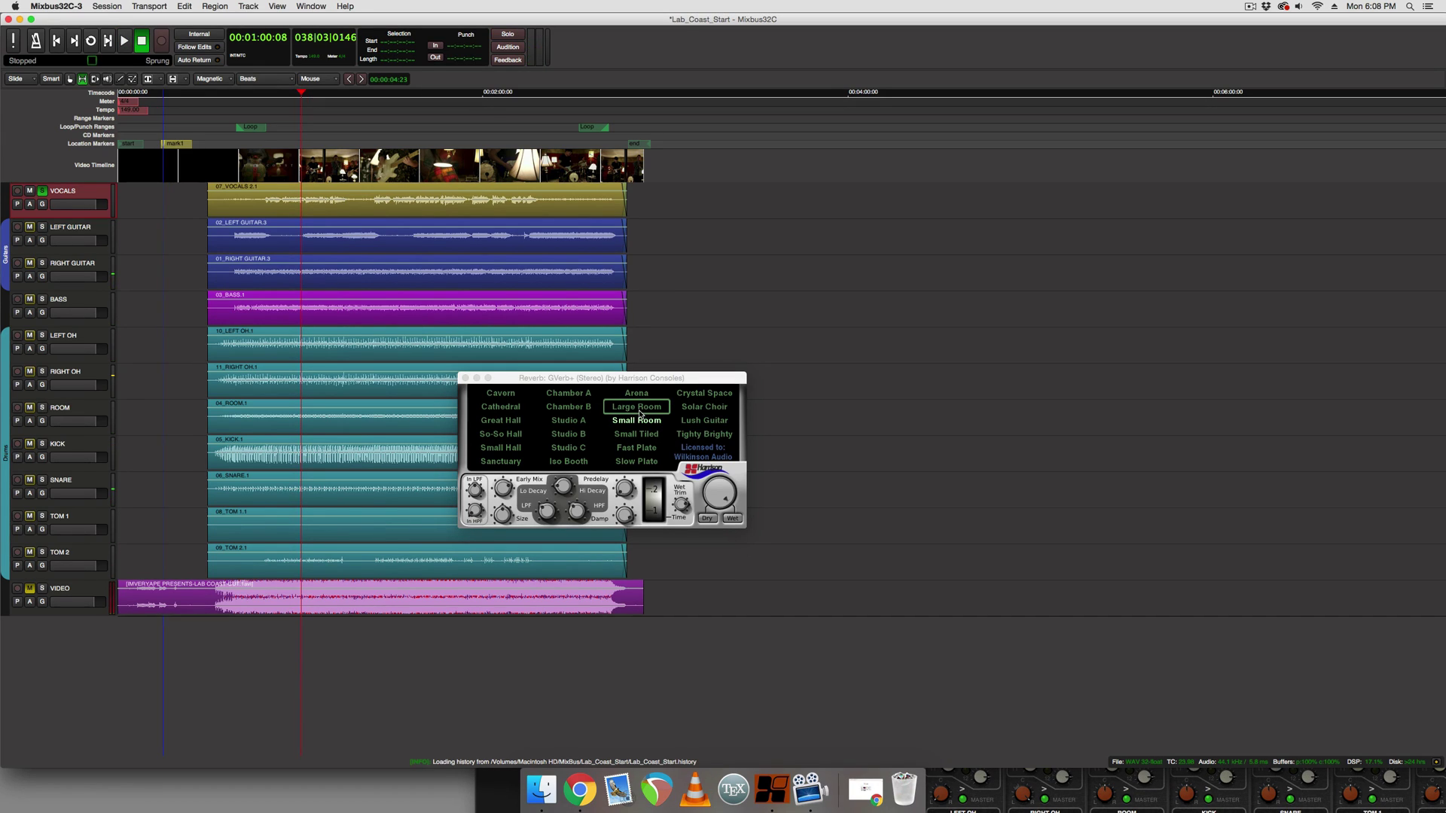
click(637, 410)
click(613, 412)
Reselect the VOCALS track and play it from 00:00:53:21 with the Large Room preset.
click(279, 228)
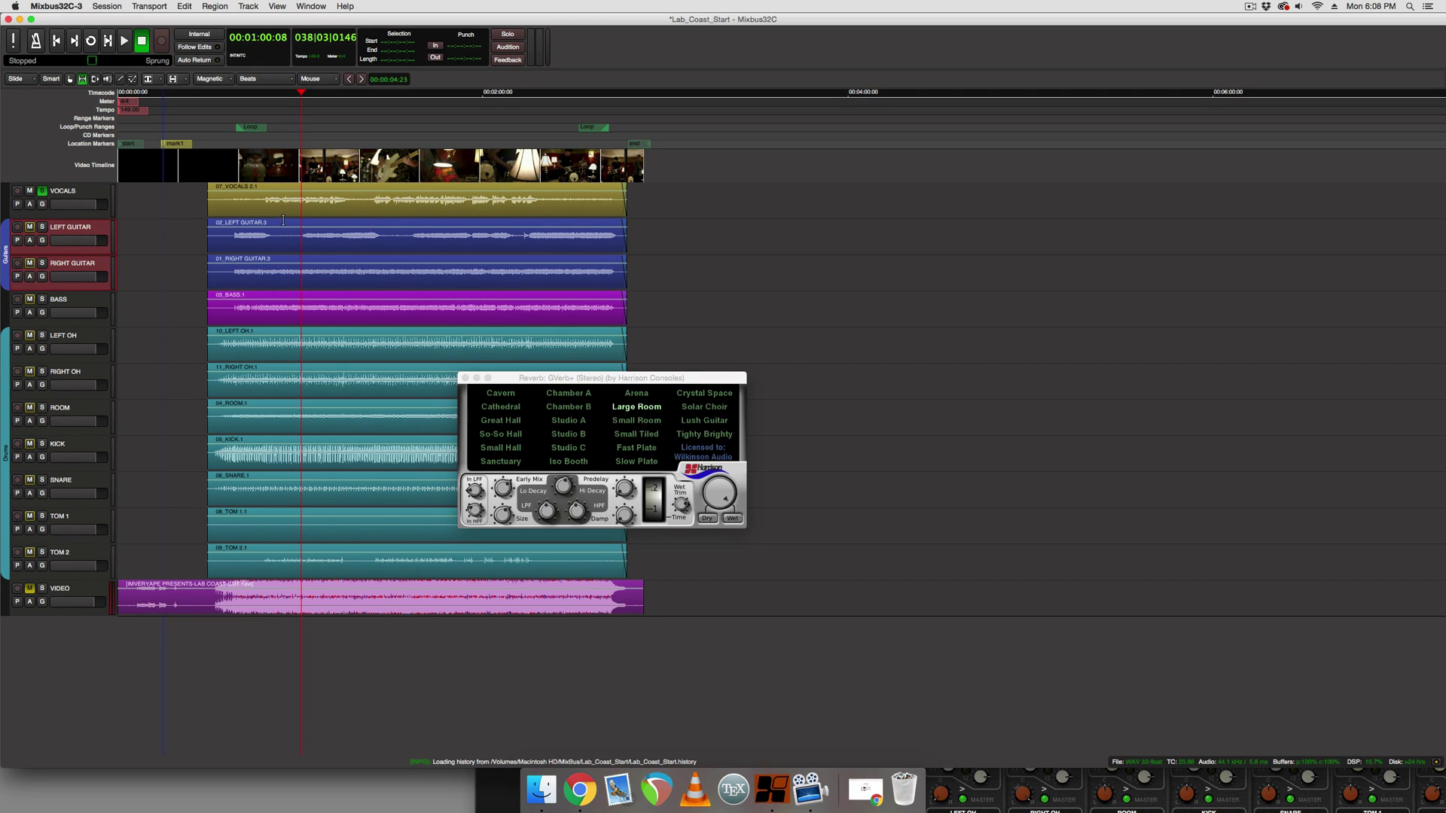
click(283, 200)
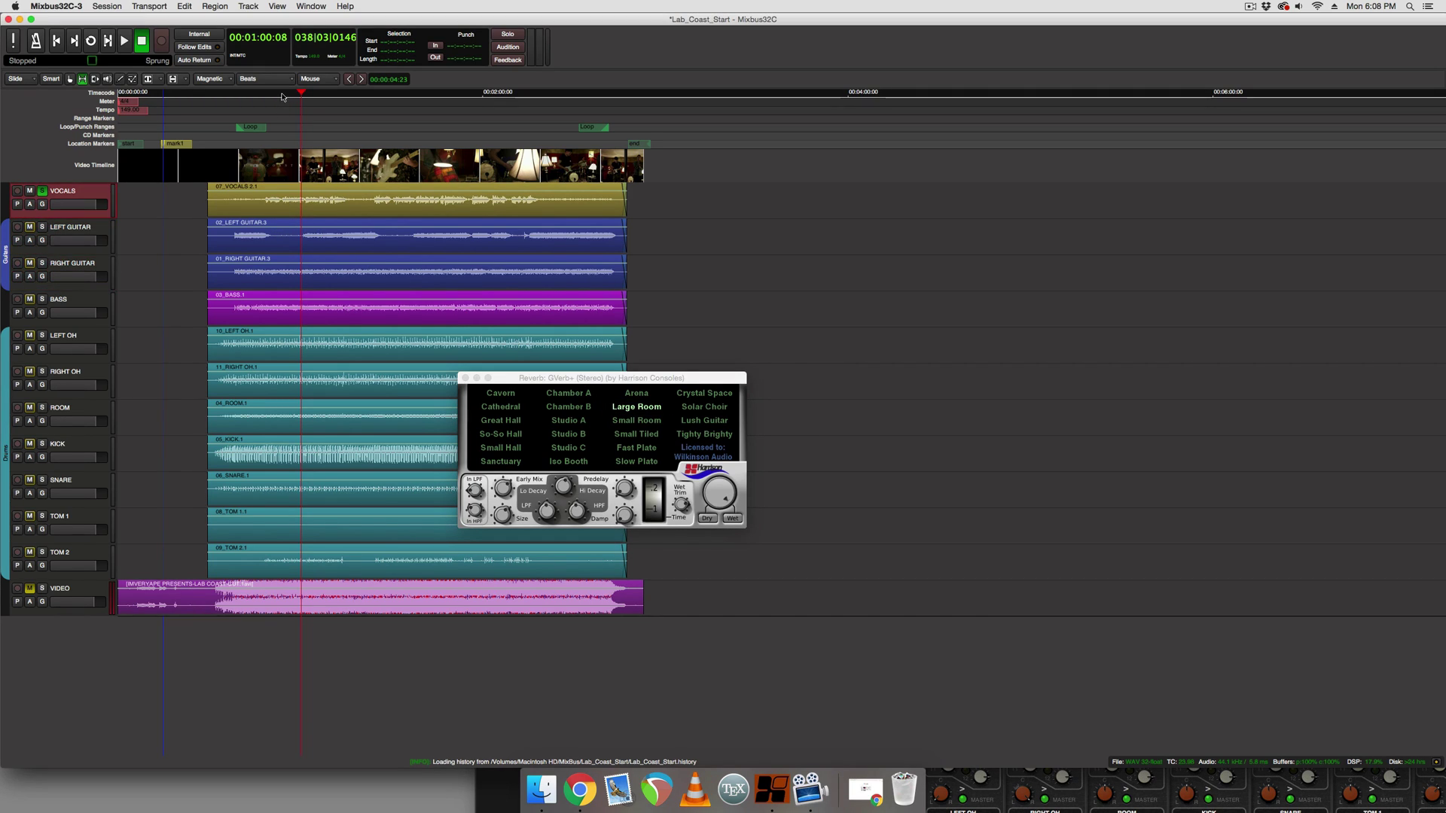
click(282, 101)
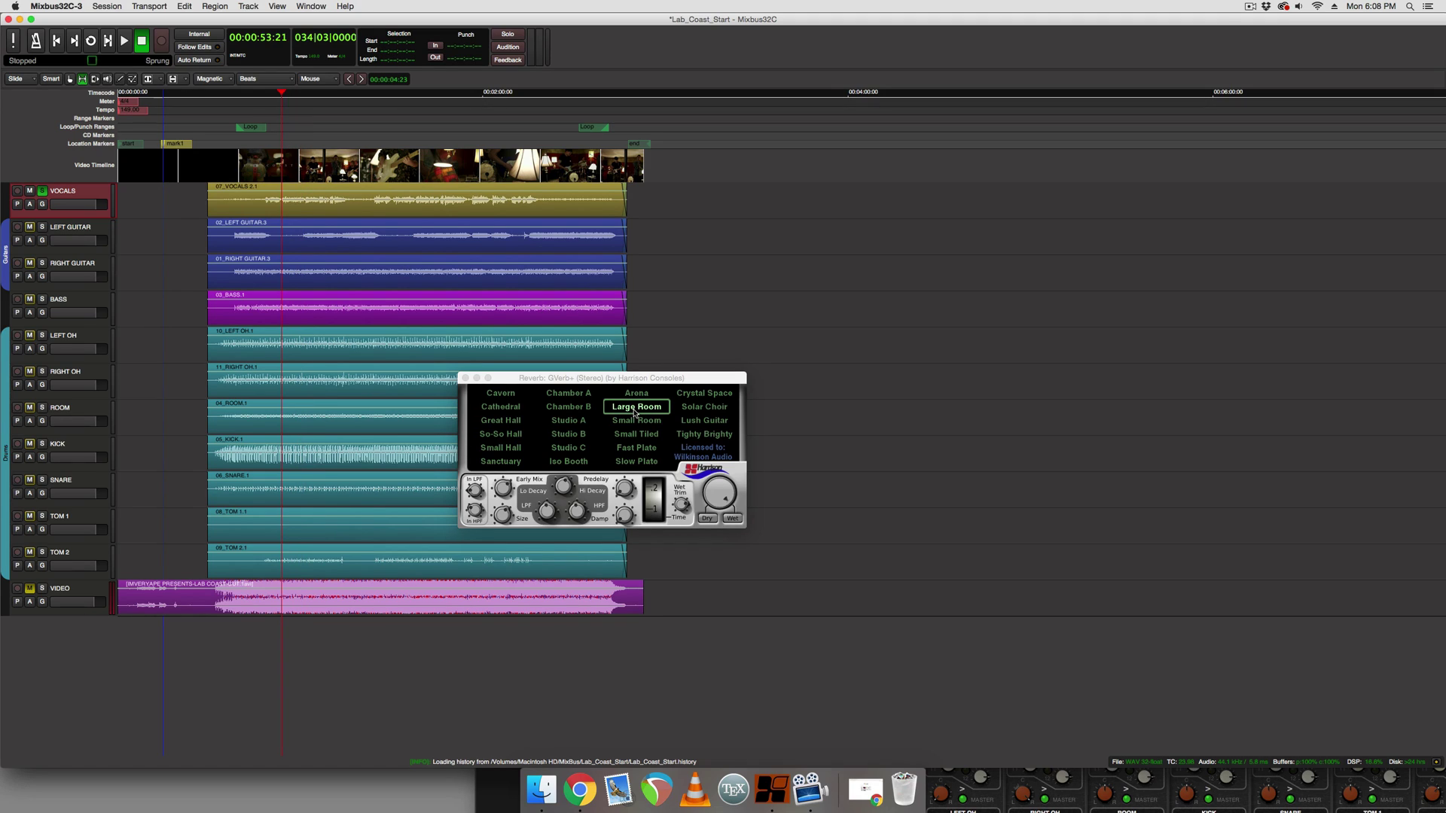
key(space)
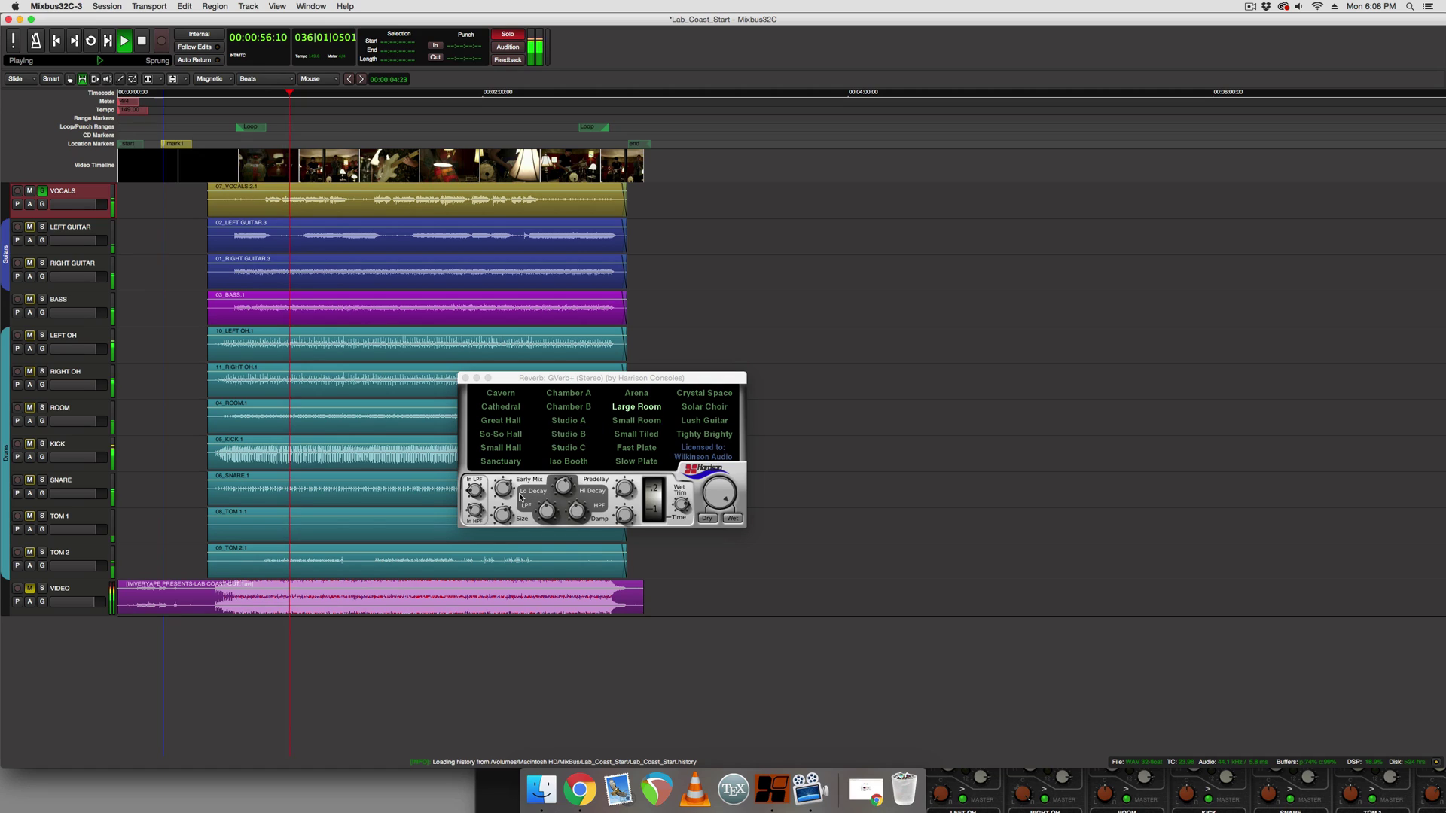
Check the GVerb+ input filter controls and play VOCALS from 00:00:49:01 to about 00:00:53.
mouse_move(475, 492)
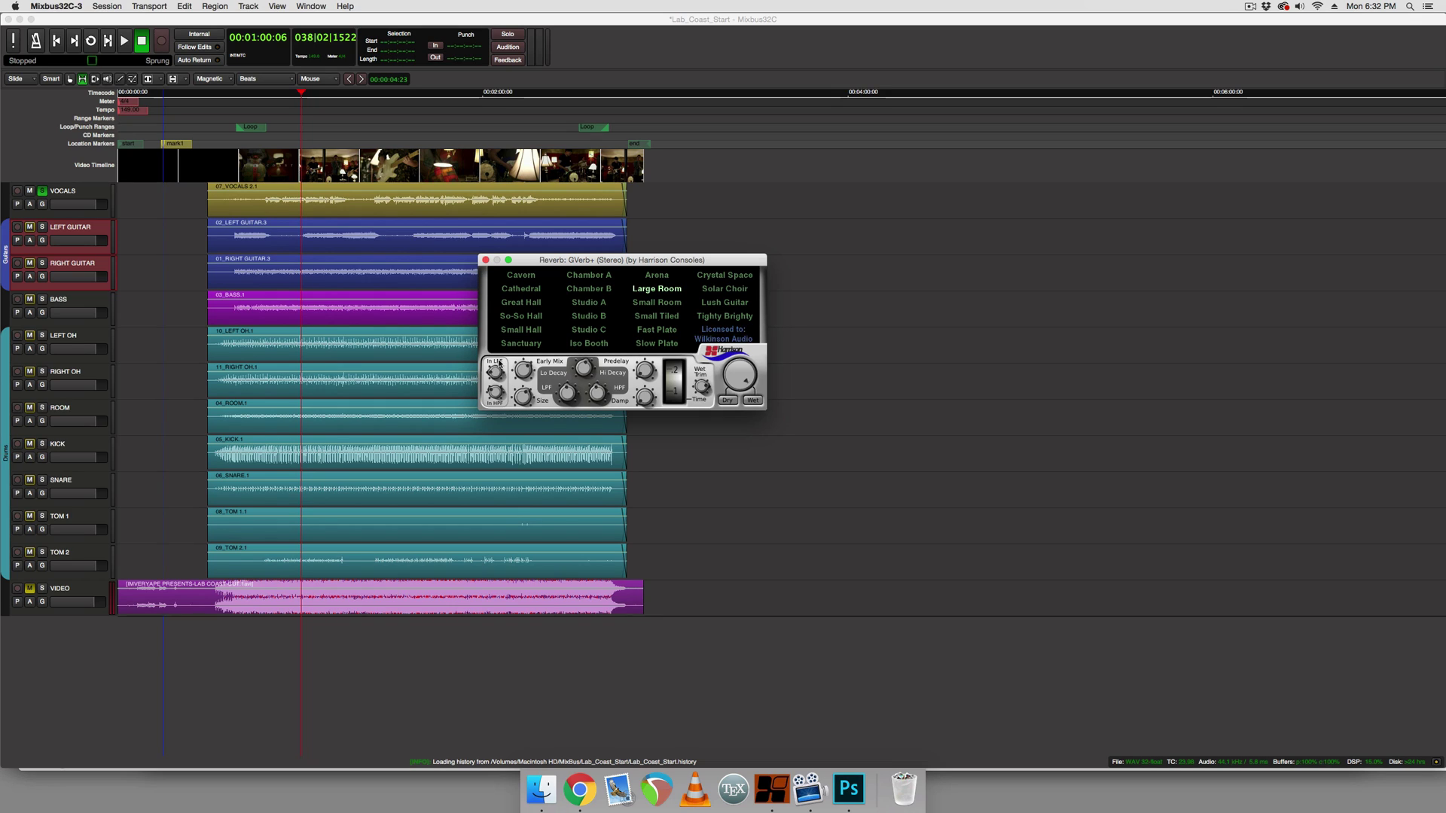
mouse_move(501, 397)
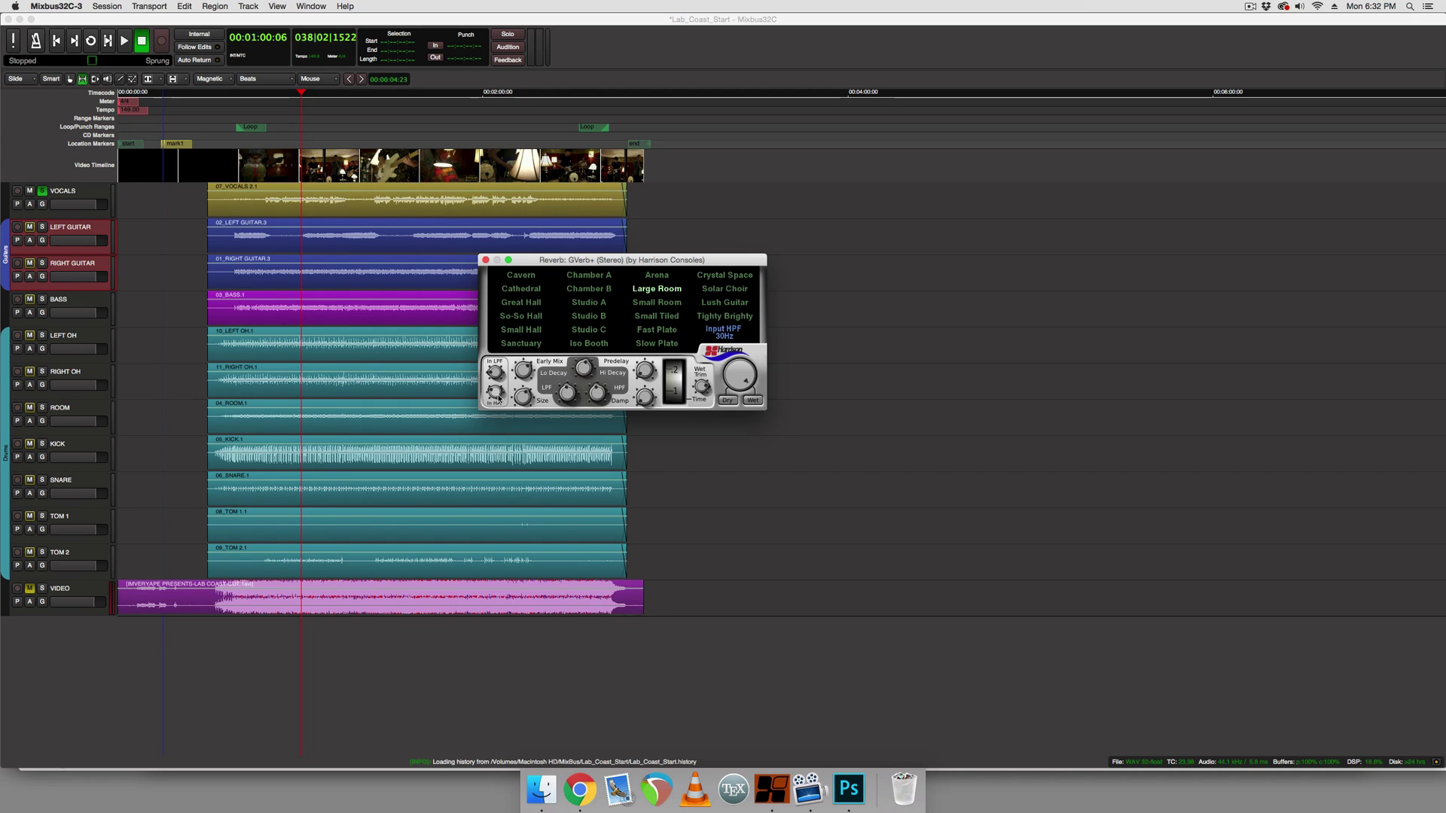
click(271, 205)
click(268, 98)
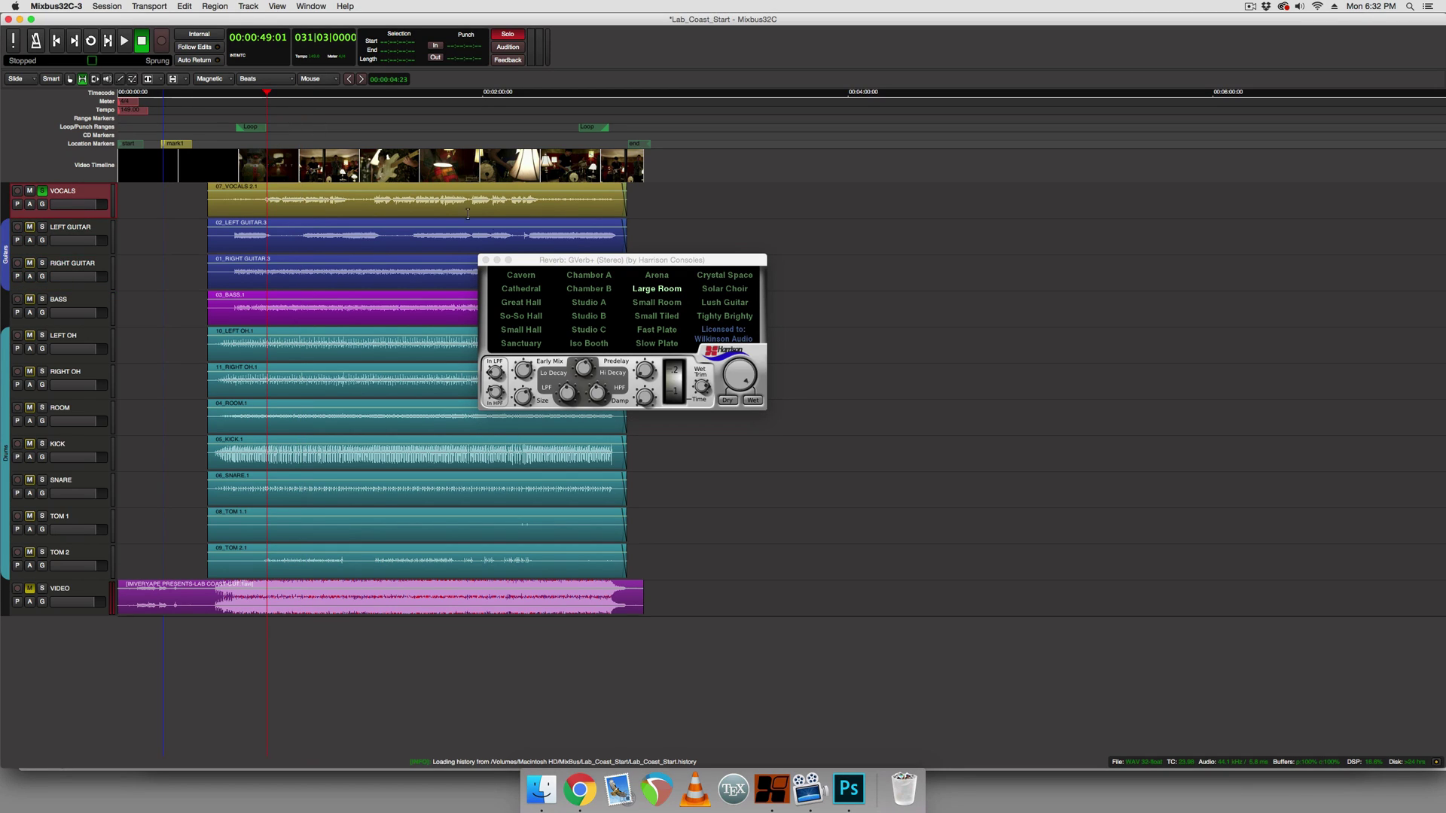
key(space)
mouse_move(495, 393)
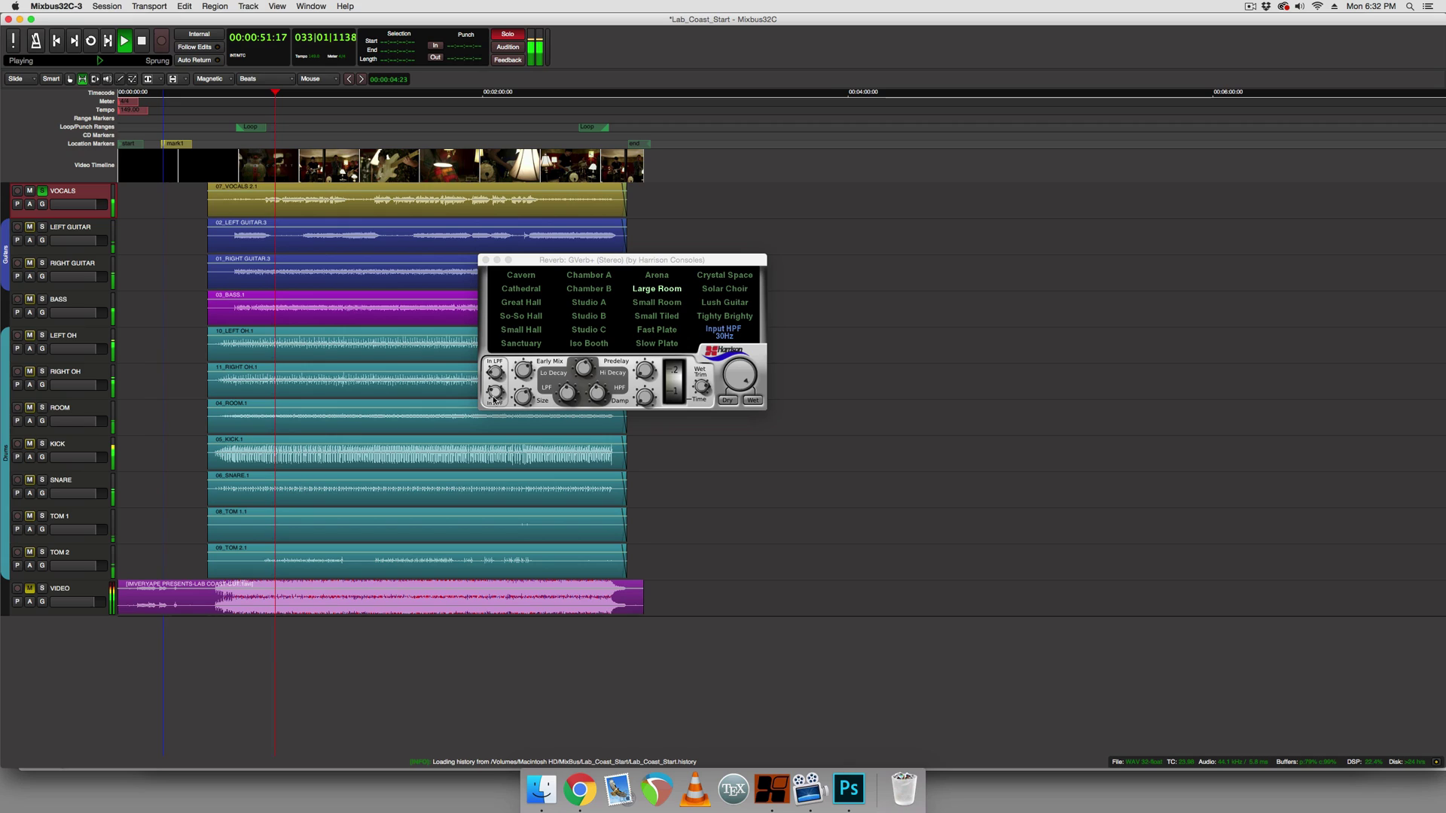
key(space)
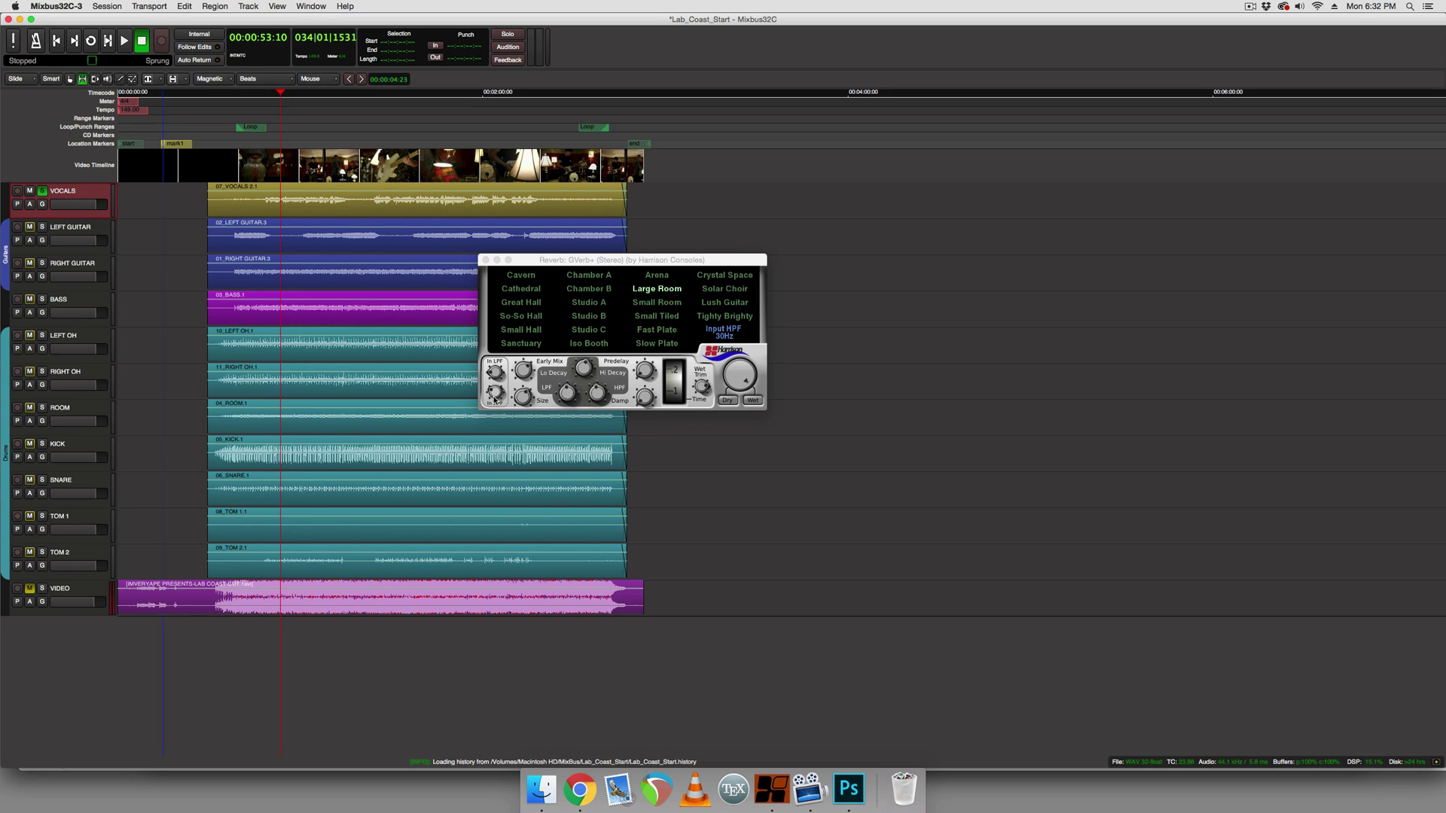
Resume playback, adjust the GVerb+ Input HPF and lower the Input LPF to about 35, then stop playback.
key(space)
click(497, 393)
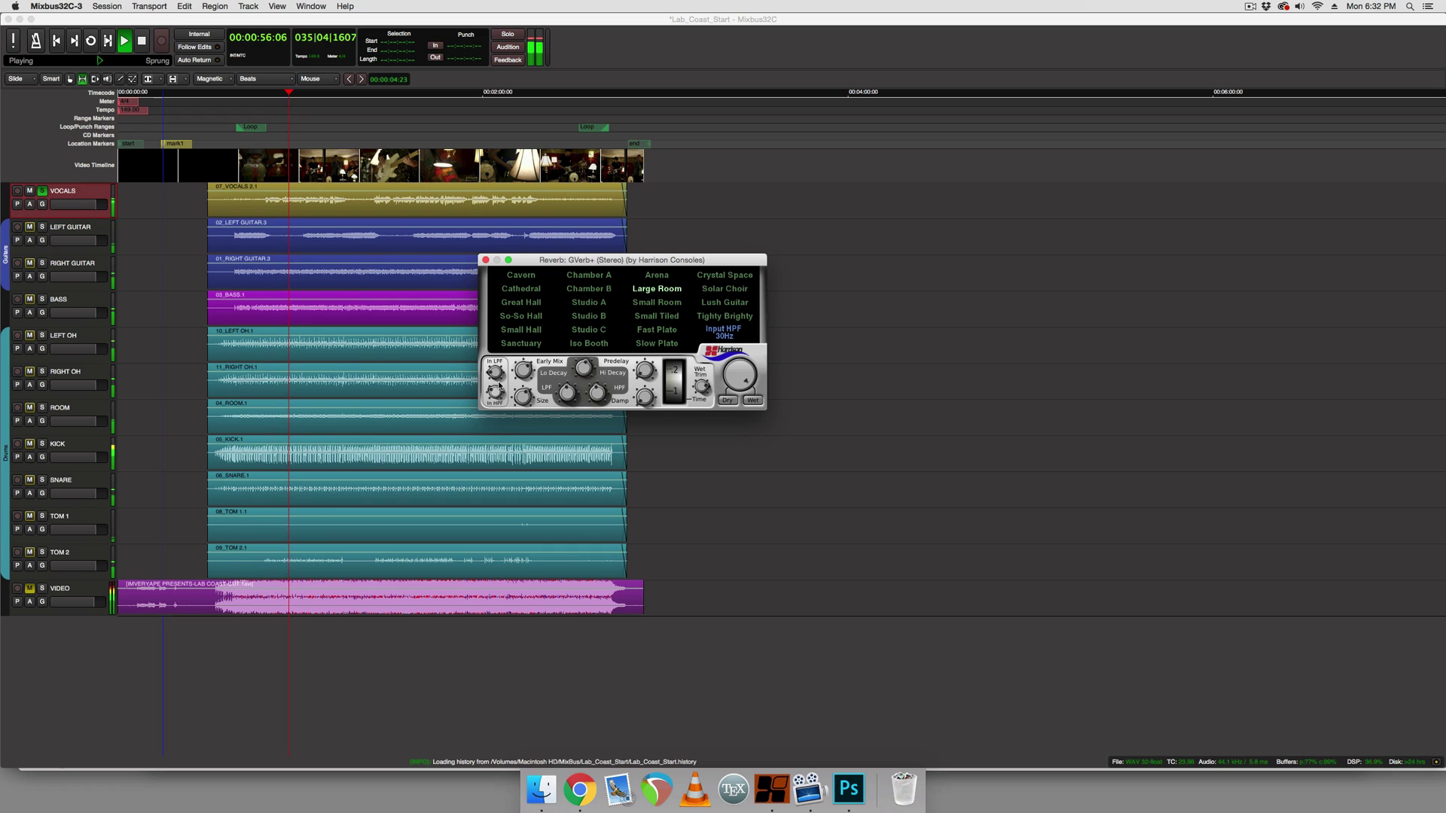
drag(500, 384, 513, 322)
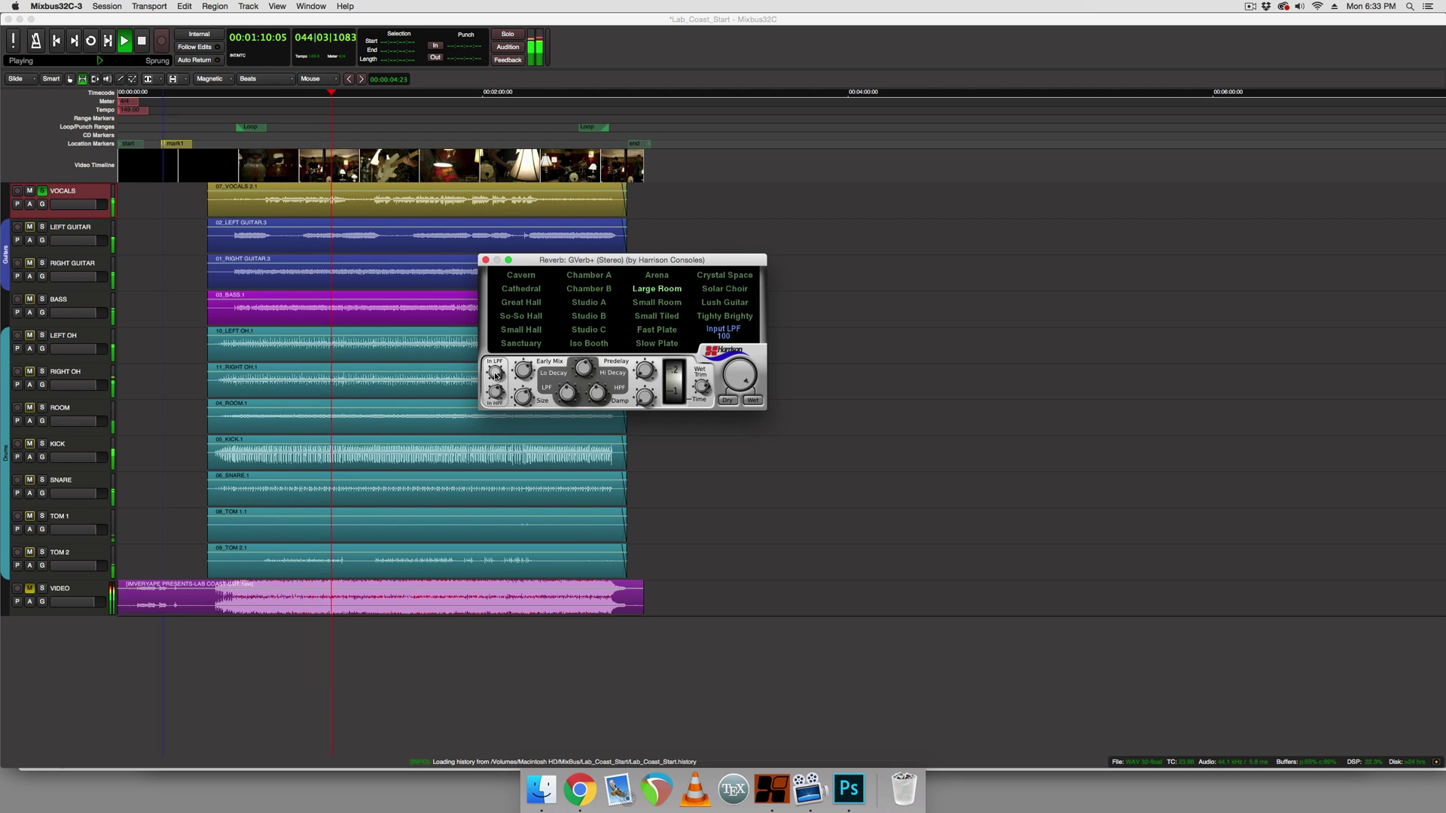
mouse_move(496, 374)
mouse_down()
mouse_move(489, 410)
mouse_move(490, 387)
mouse_up()
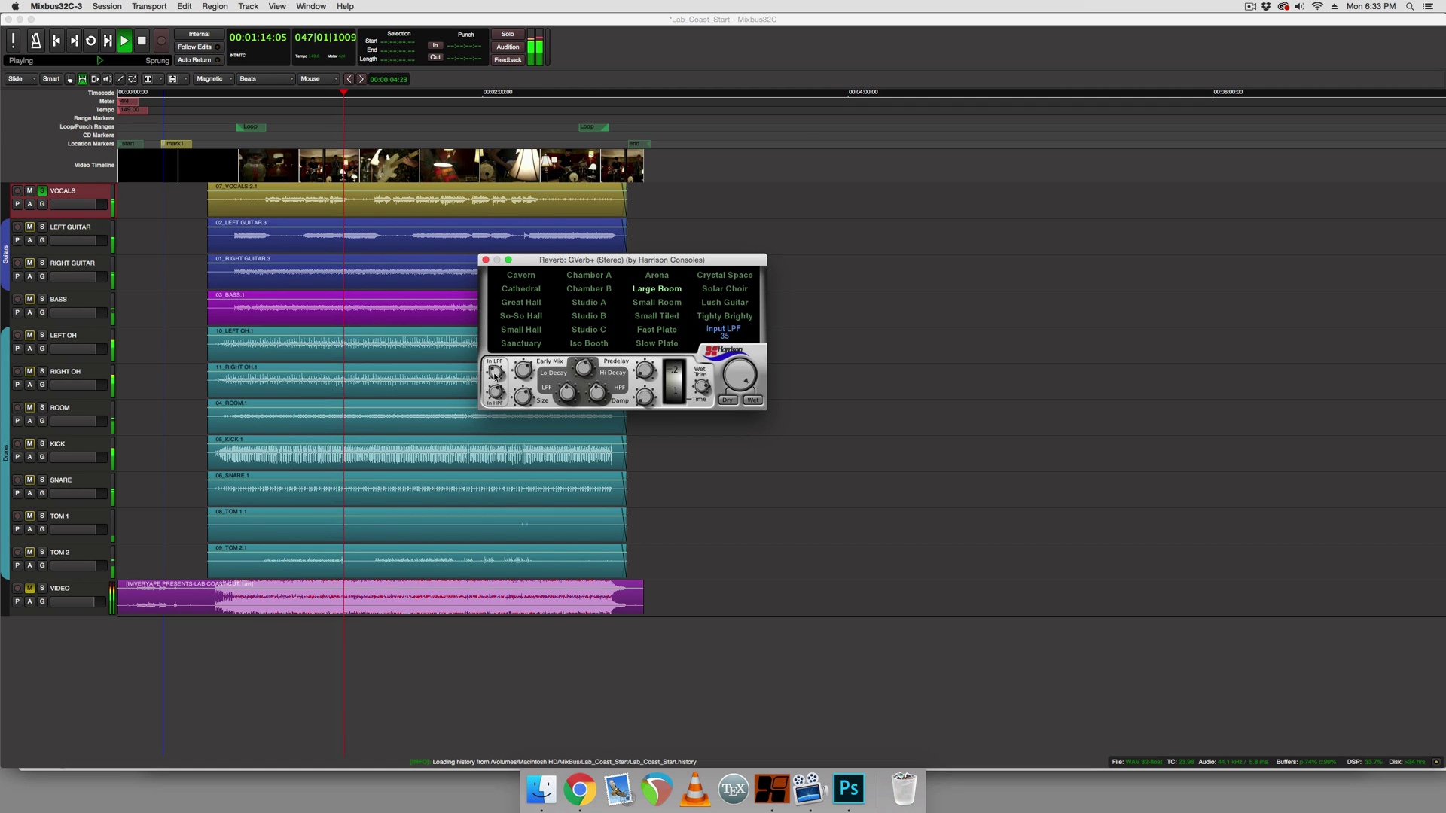
key(space)
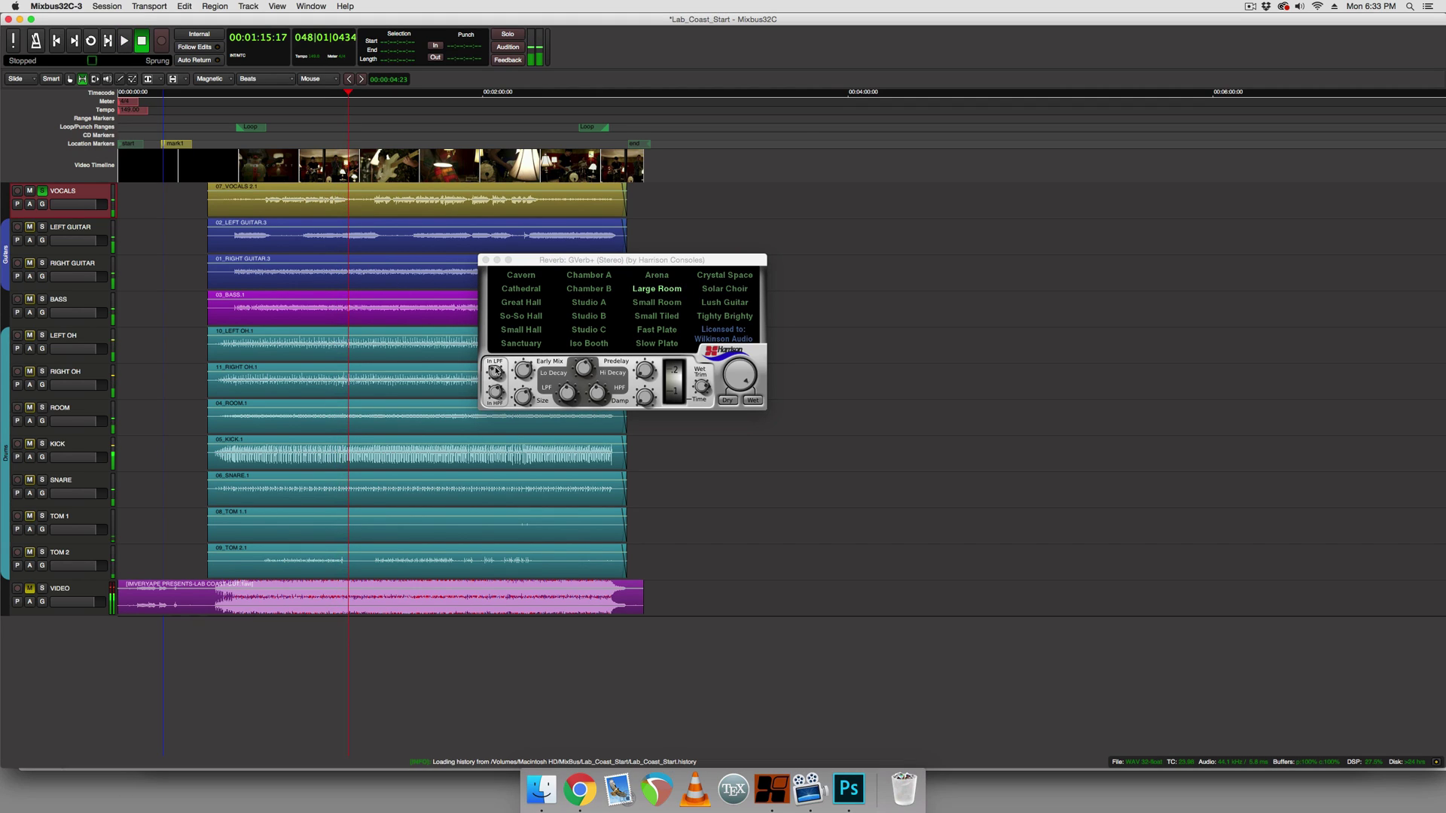
click(497, 369)
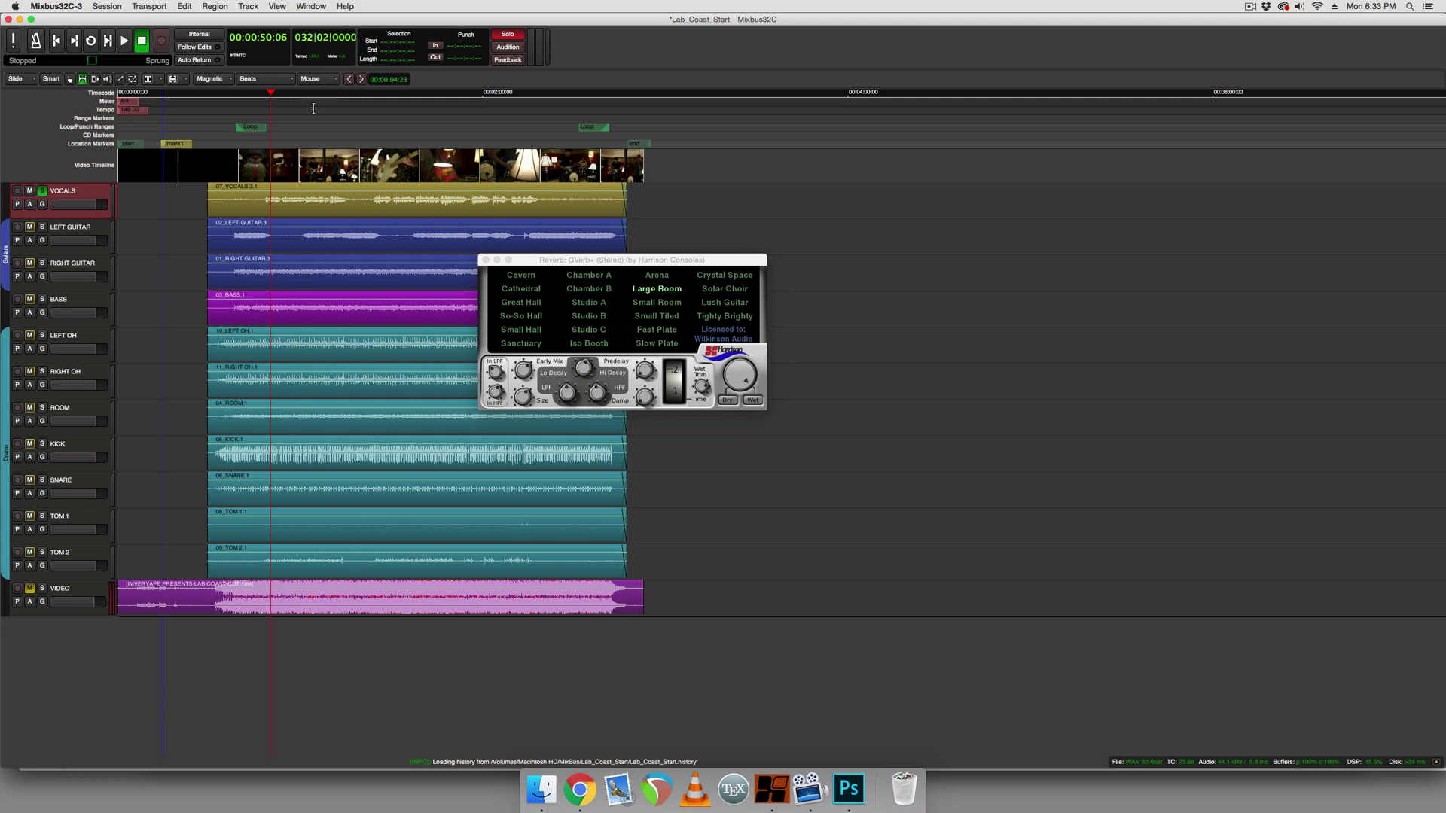
Set the playhead to 00:00:52:07, close the GVerb+ window, and unsolo VOCALS after bringing the Mixer back up.
click(276, 95)
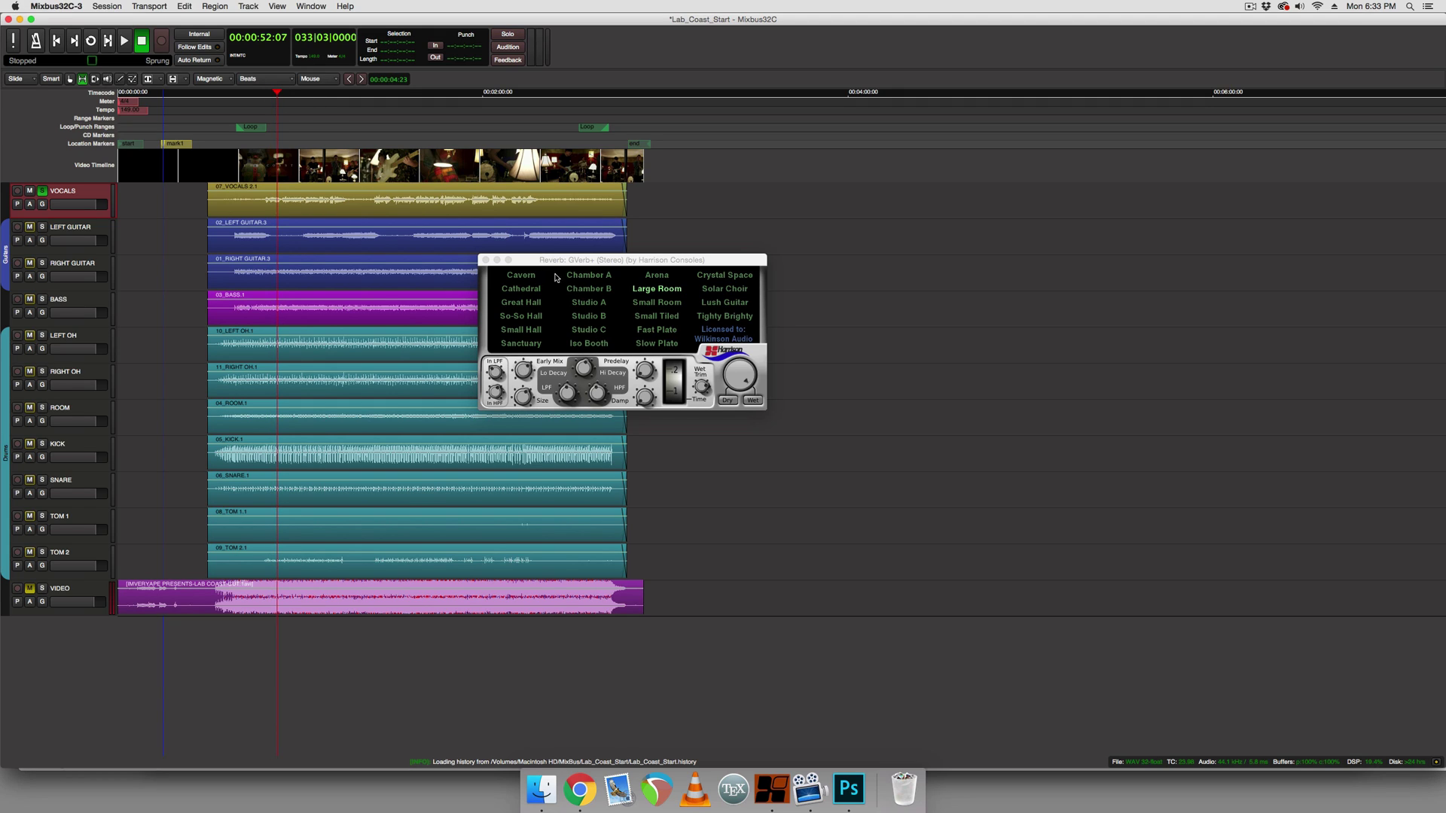
click(486, 260)
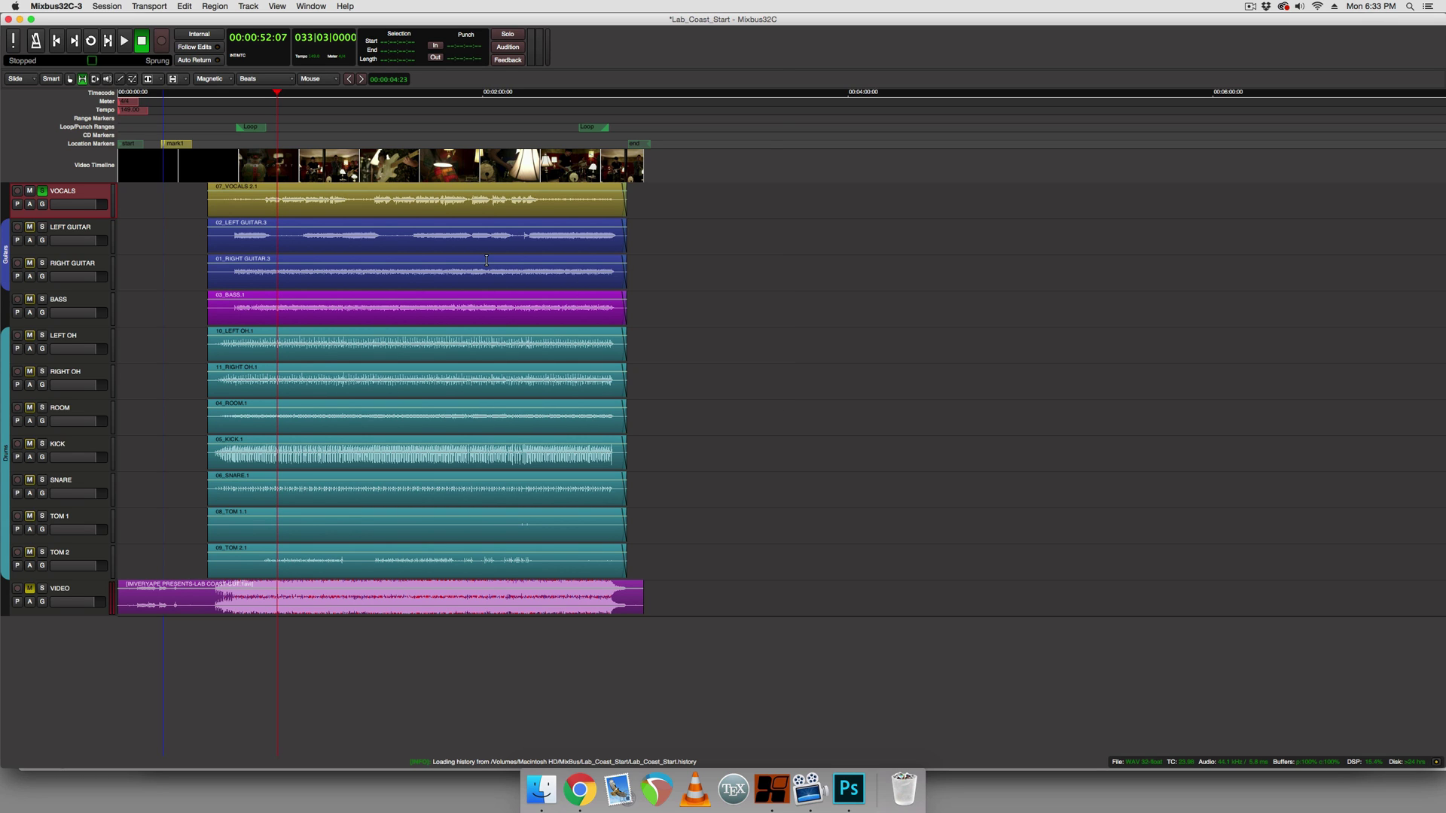
key(alt+m)
drag(414, 19, 799, 91)
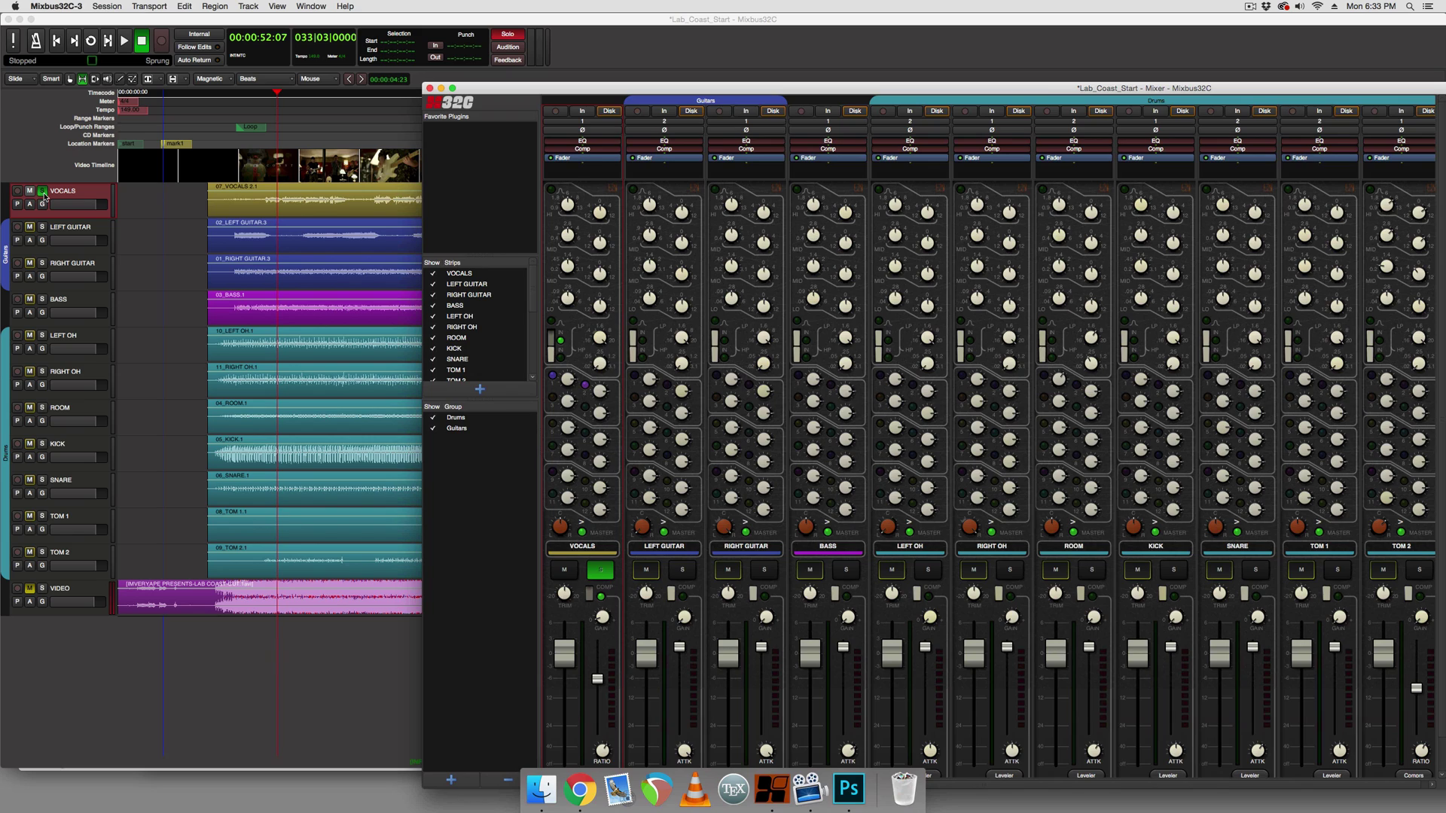
click(43, 192)
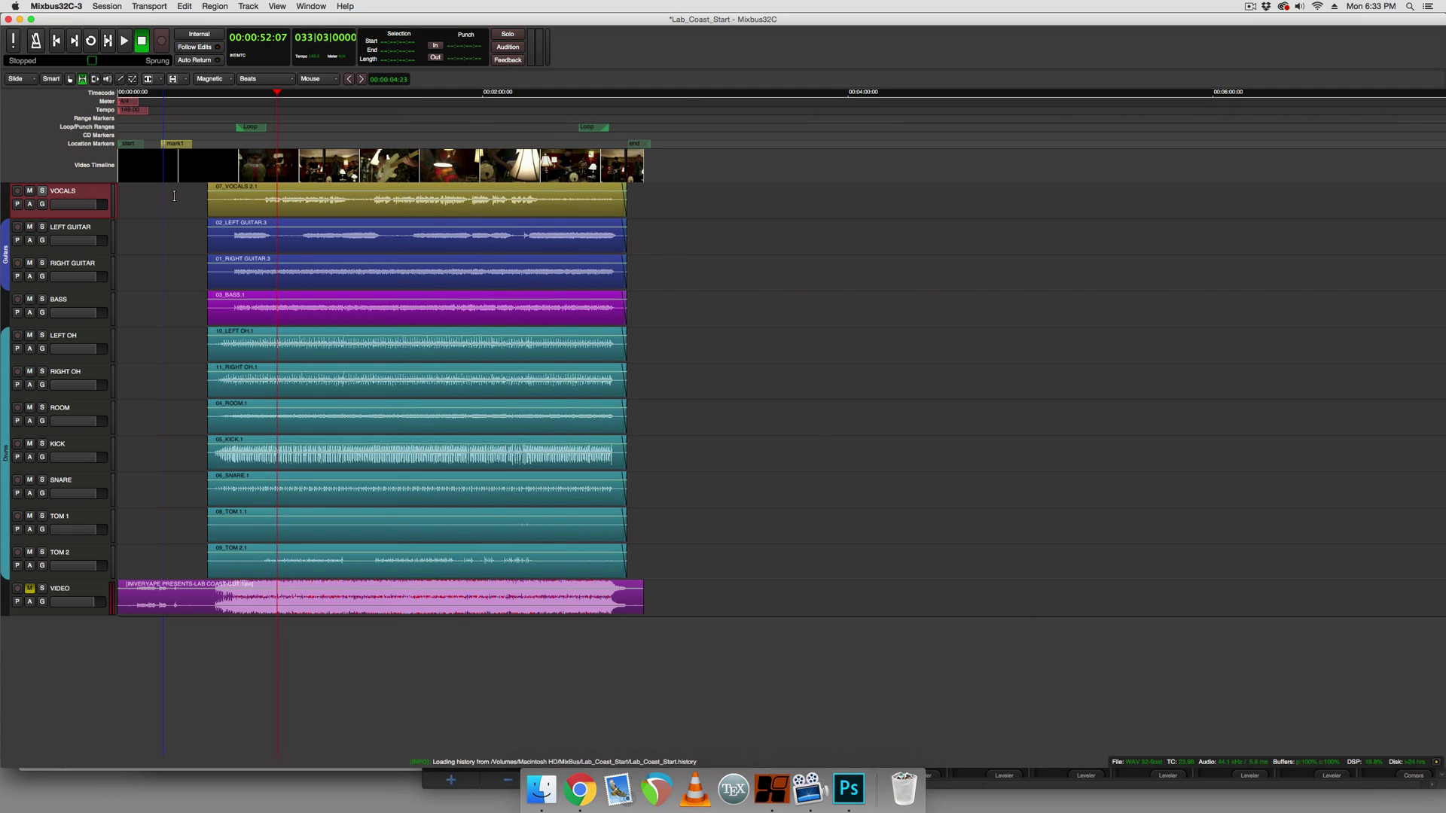
Play the full mix from about 00:00:52 to hear the vocals with the band, and stop at about 00:01:06.
drag(279, 206, 284, 209)
key(space)
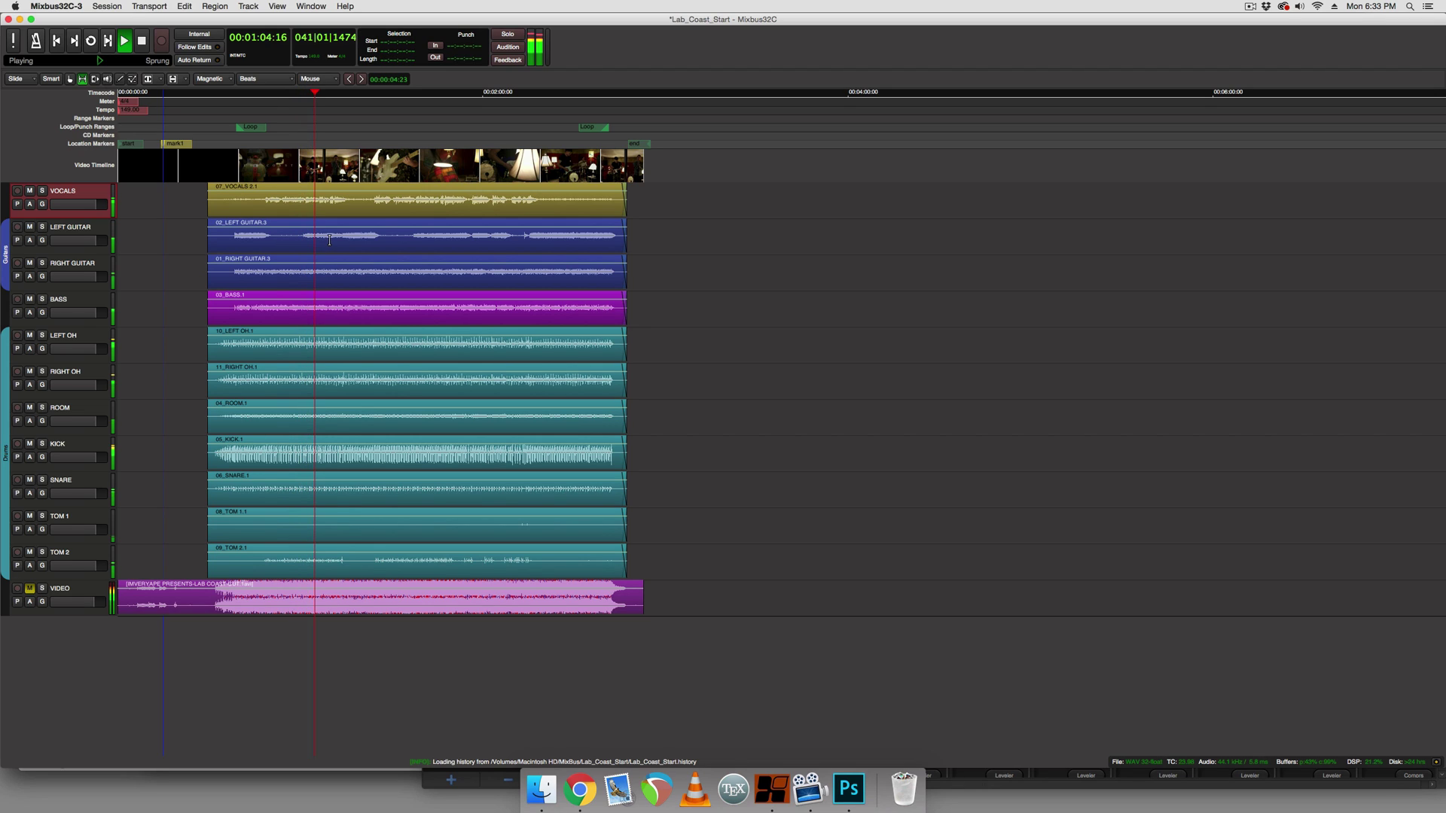
key(space)
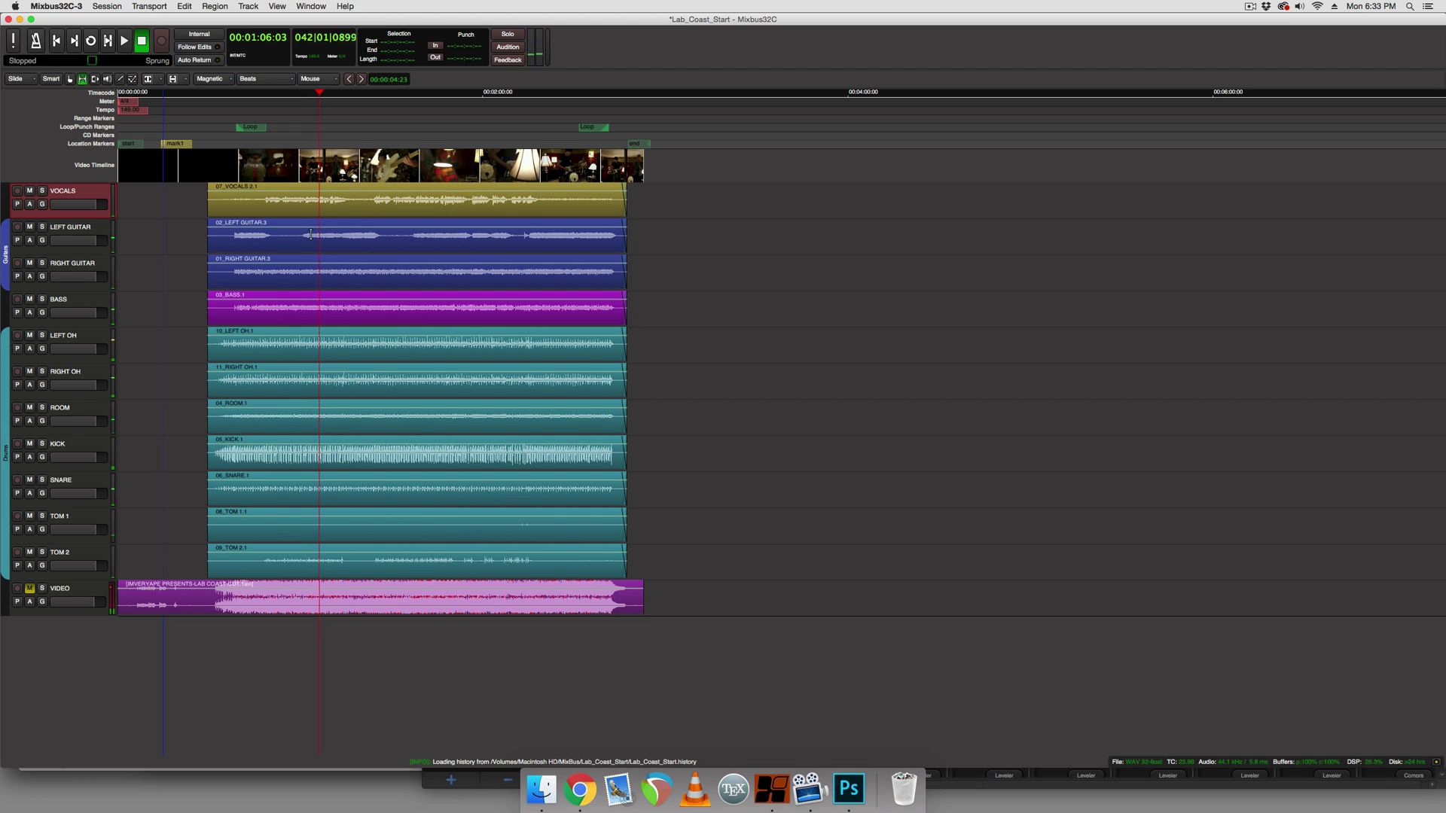